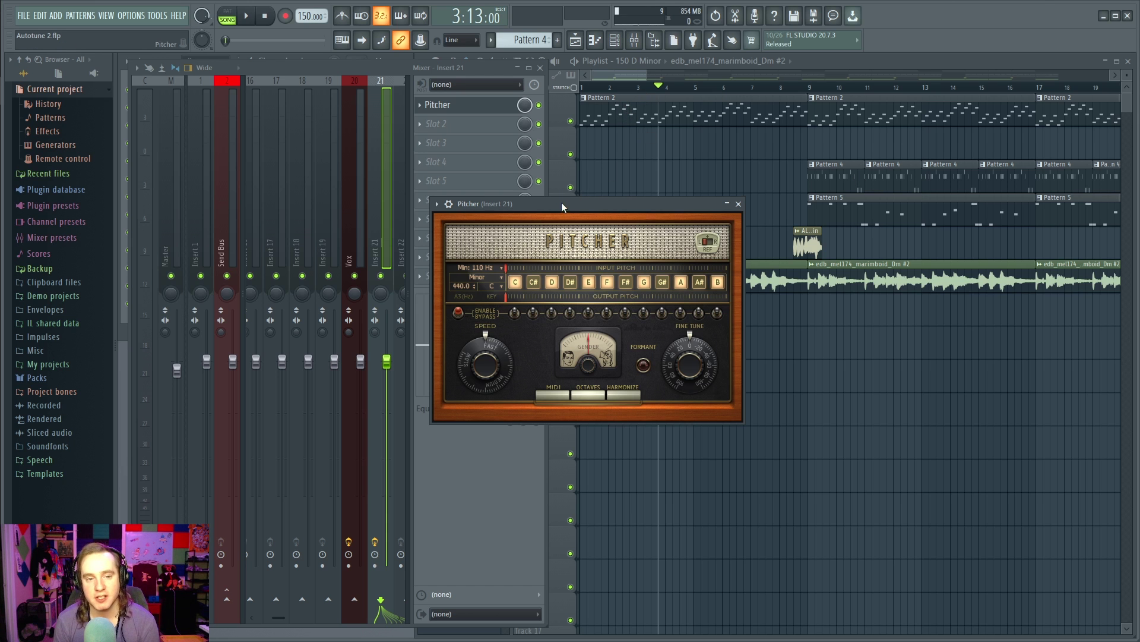
Set the audio input of mixer track Insert 21 to In 1 - In 2 and move the Pitcher window clear of the effect slots
left_click_drag(561, 202, 594, 198)
left_click(462, 84)
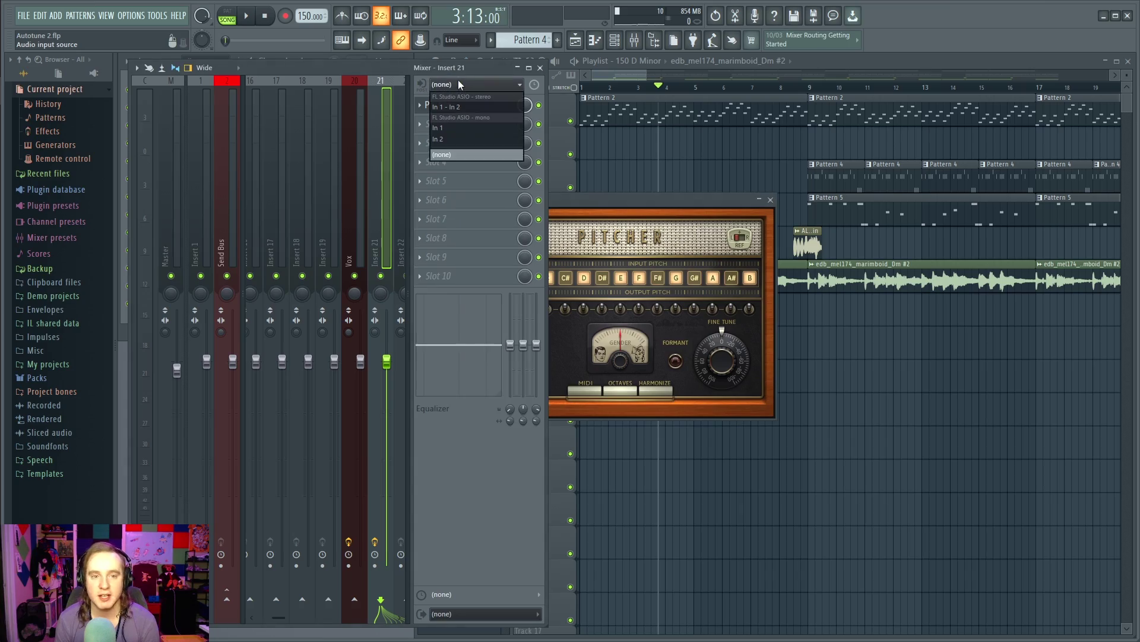
left_click(446, 107)
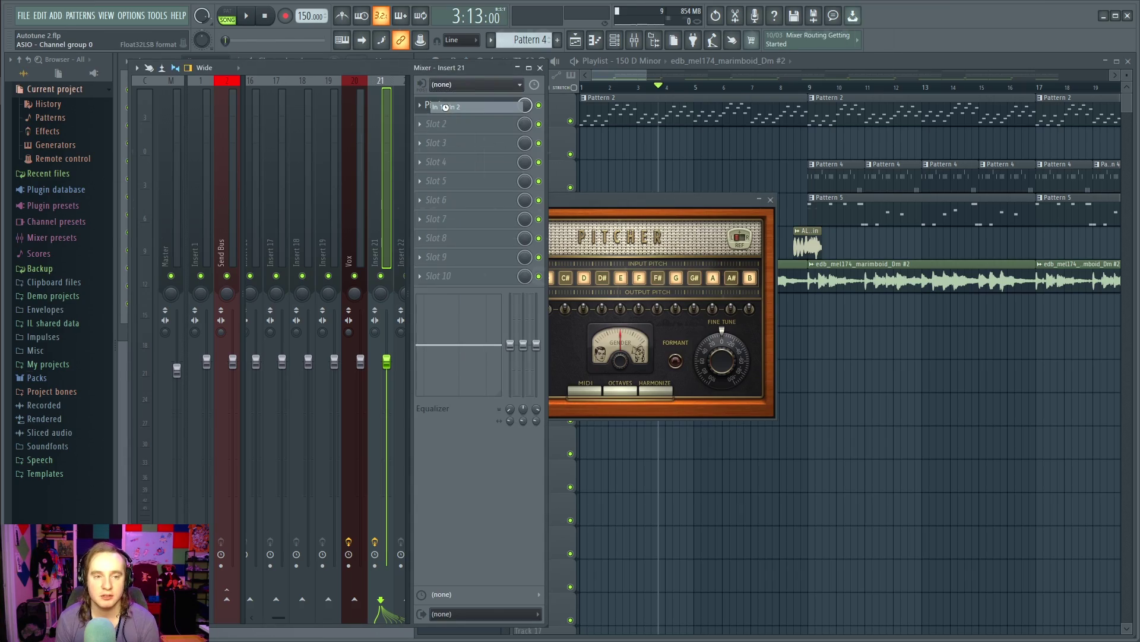
left_click_drag(746, 201, 421, 417)
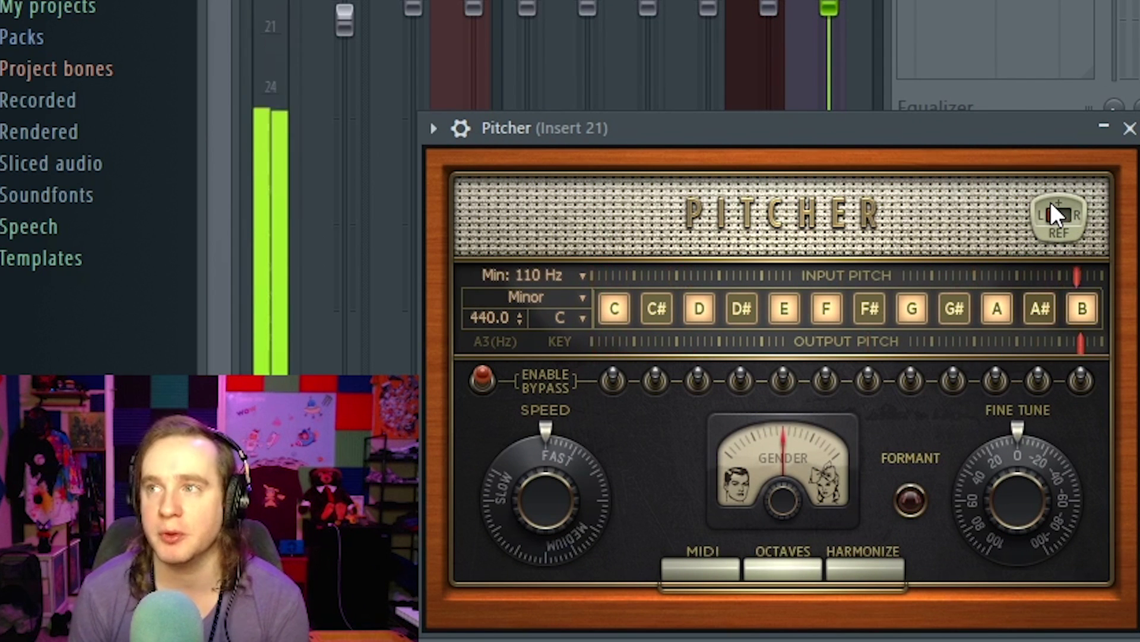
left_click(1045, 212)
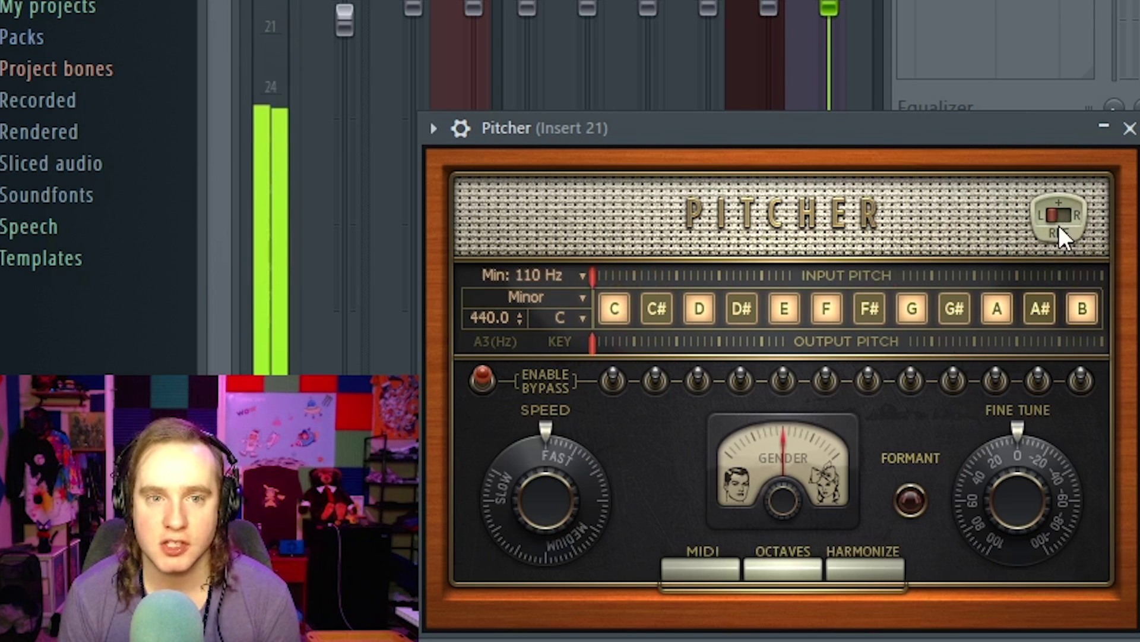
left_click_drag(805, 123, 818, 123)
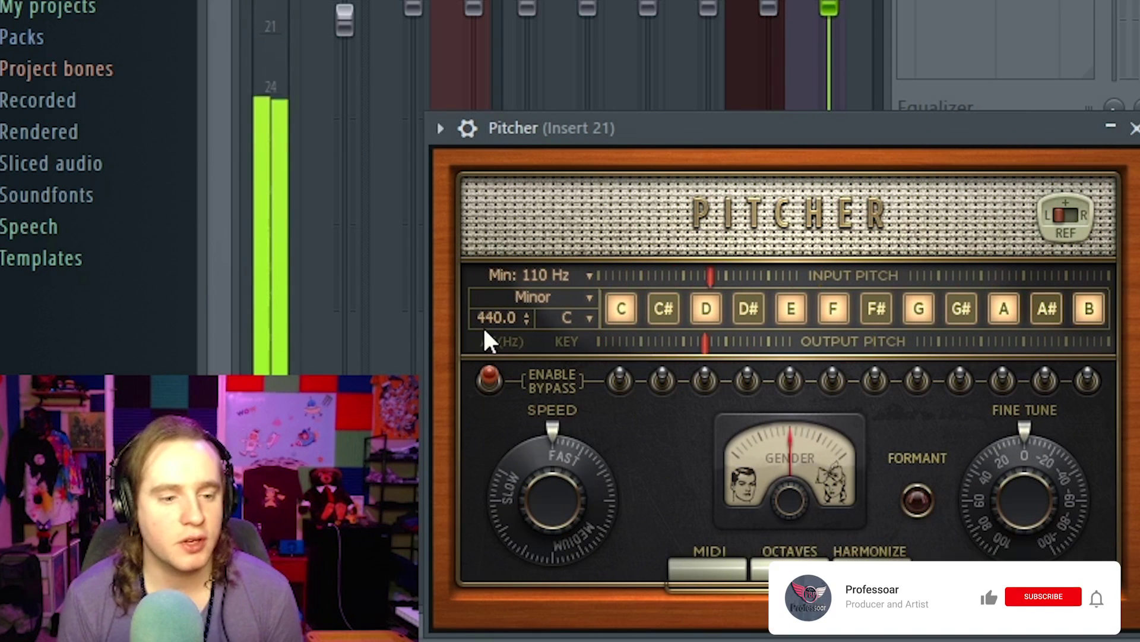
Review Pitcher's minimum input frequency options and set the minimum to 170 Hz
left_click(533, 273)
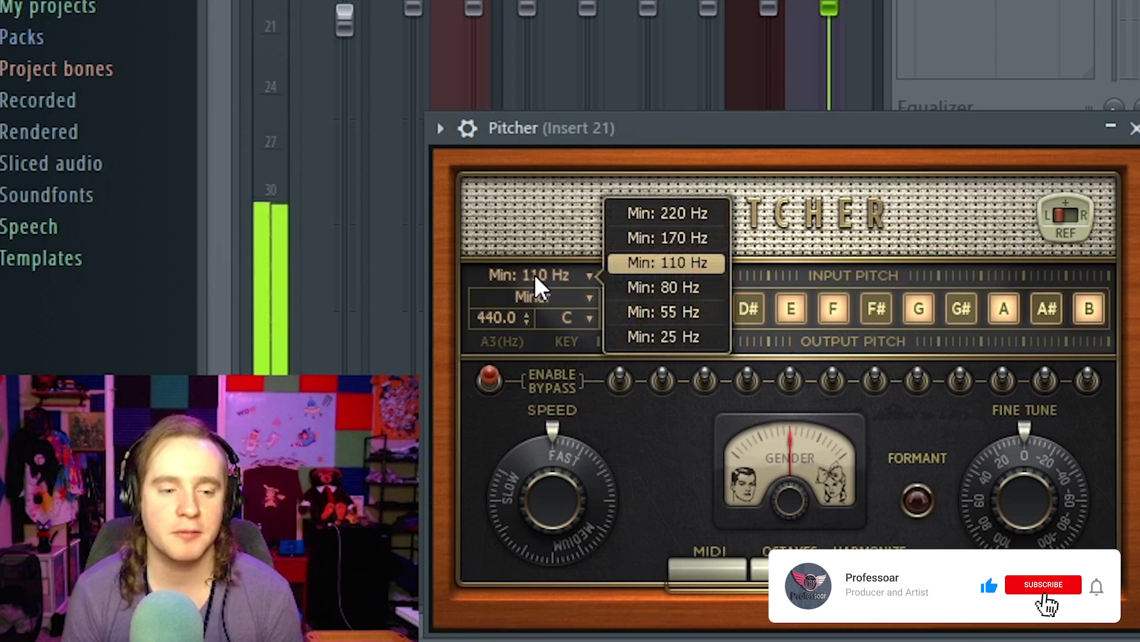
left_click(669, 266)
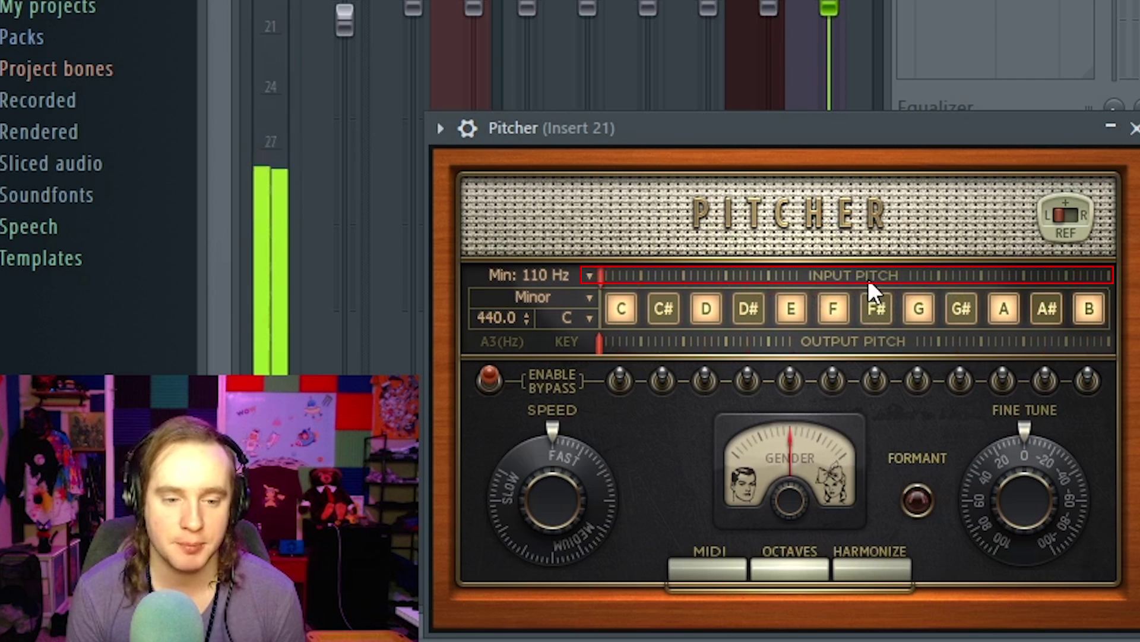
left_click(555, 276)
left_click(815, 133)
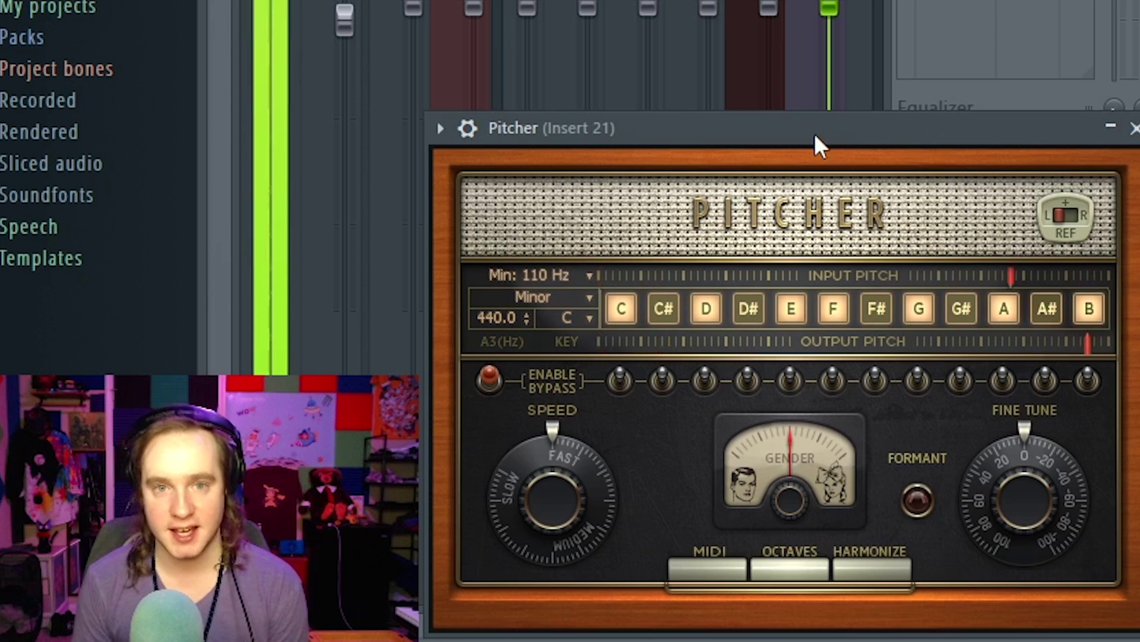
left_click(543, 271)
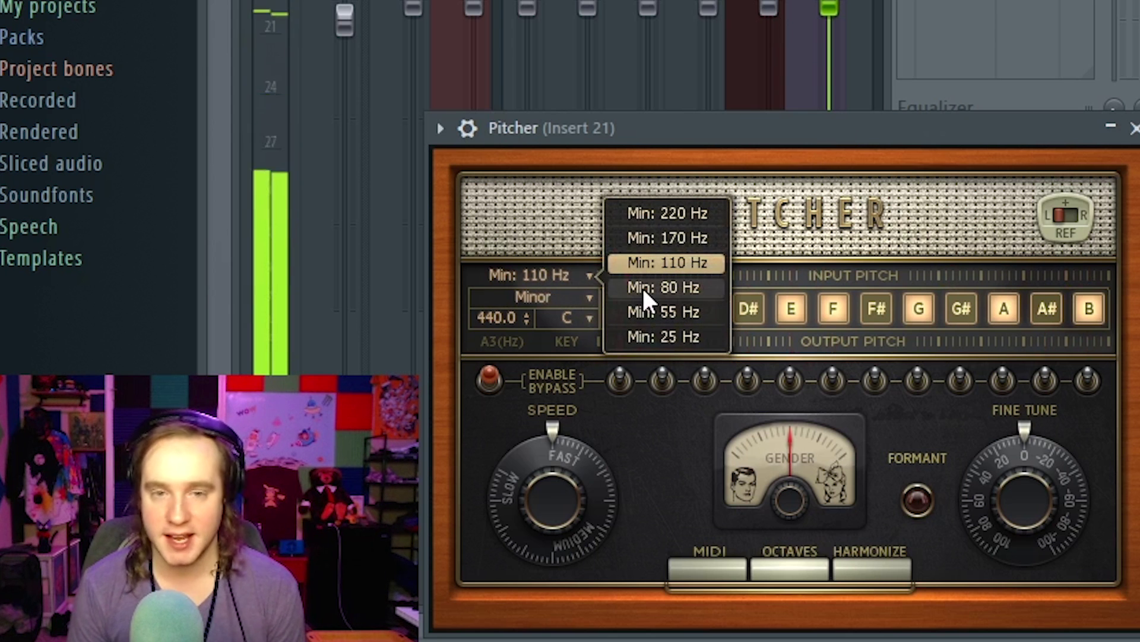
left_click(645, 265)
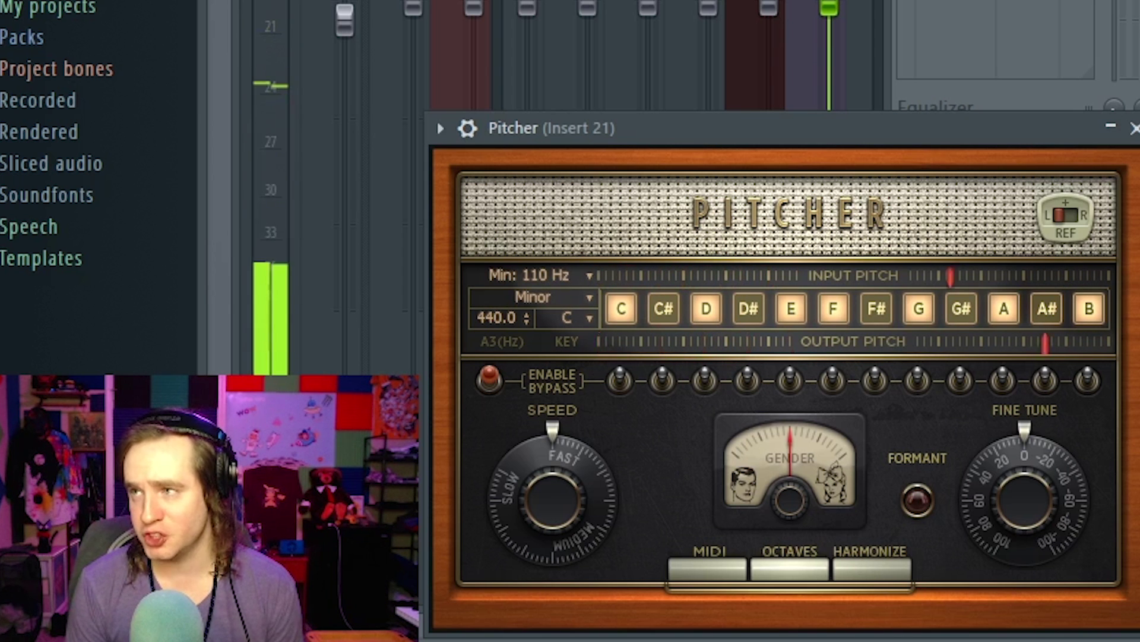
left_click(523, 276)
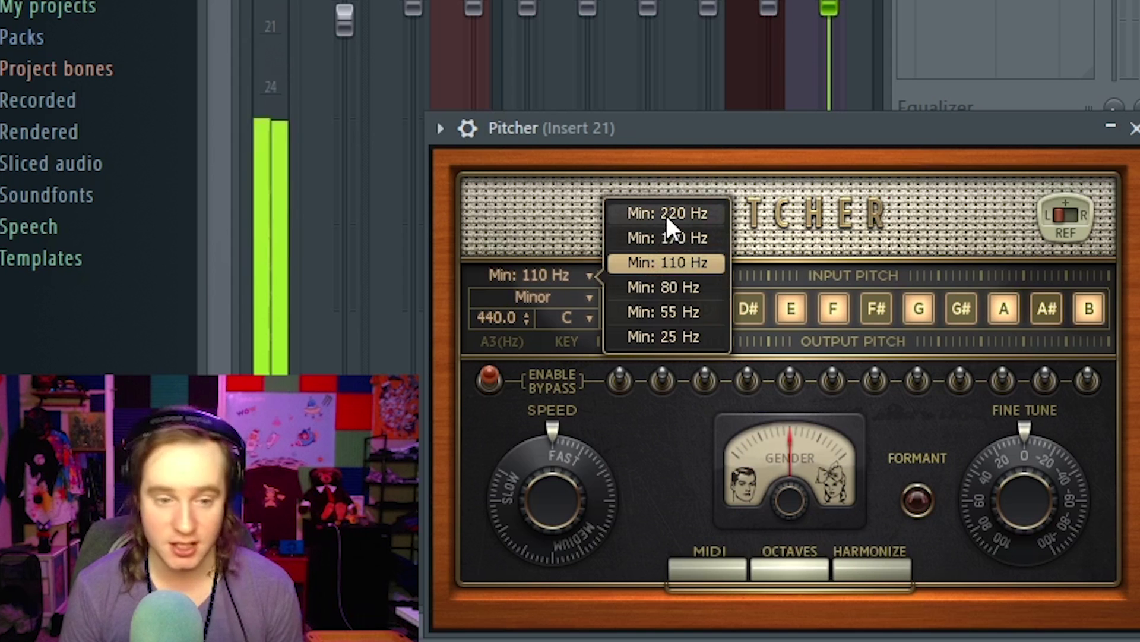
left_click(666, 237)
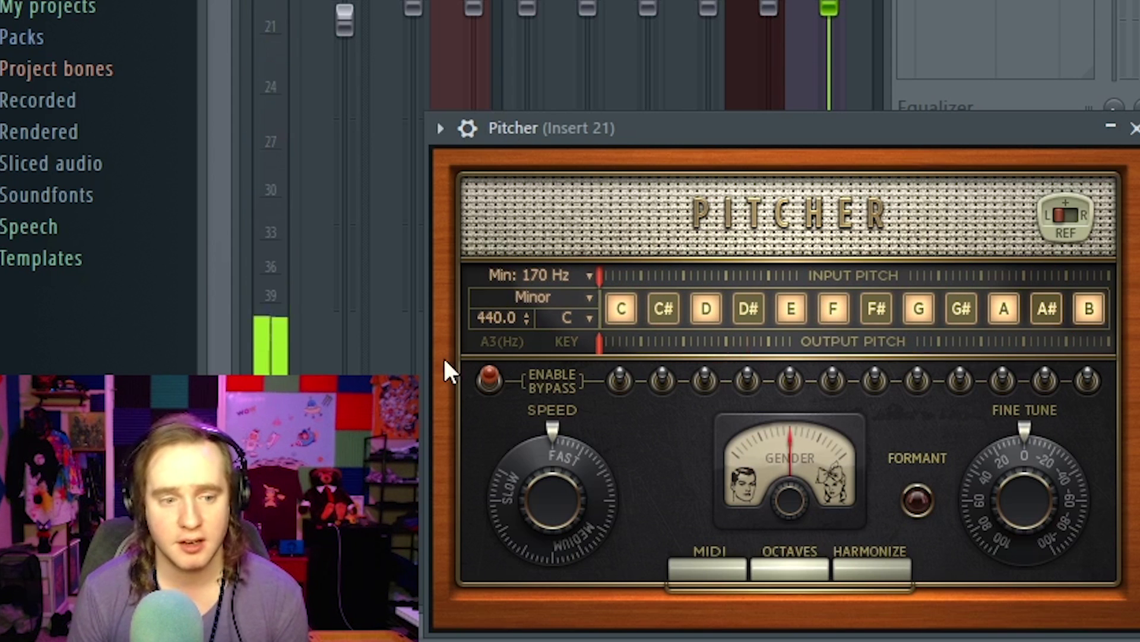
Try the Single, Minor and All scale types in Pitcher
left_click(530, 297)
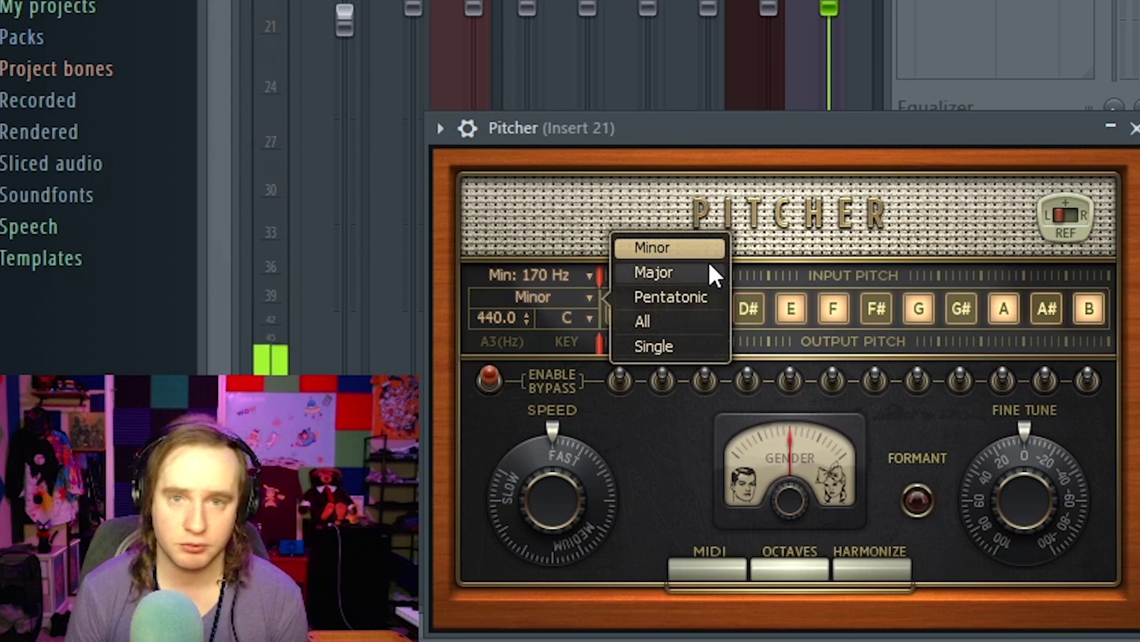
left_click(662, 344)
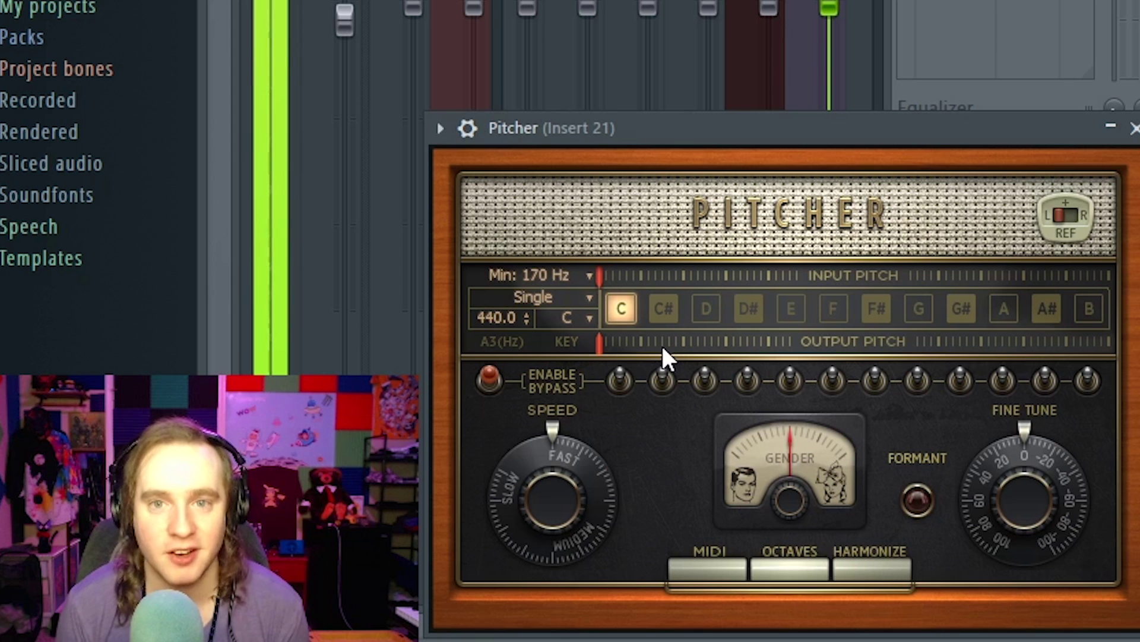
left_click(544, 298)
left_click(676, 246)
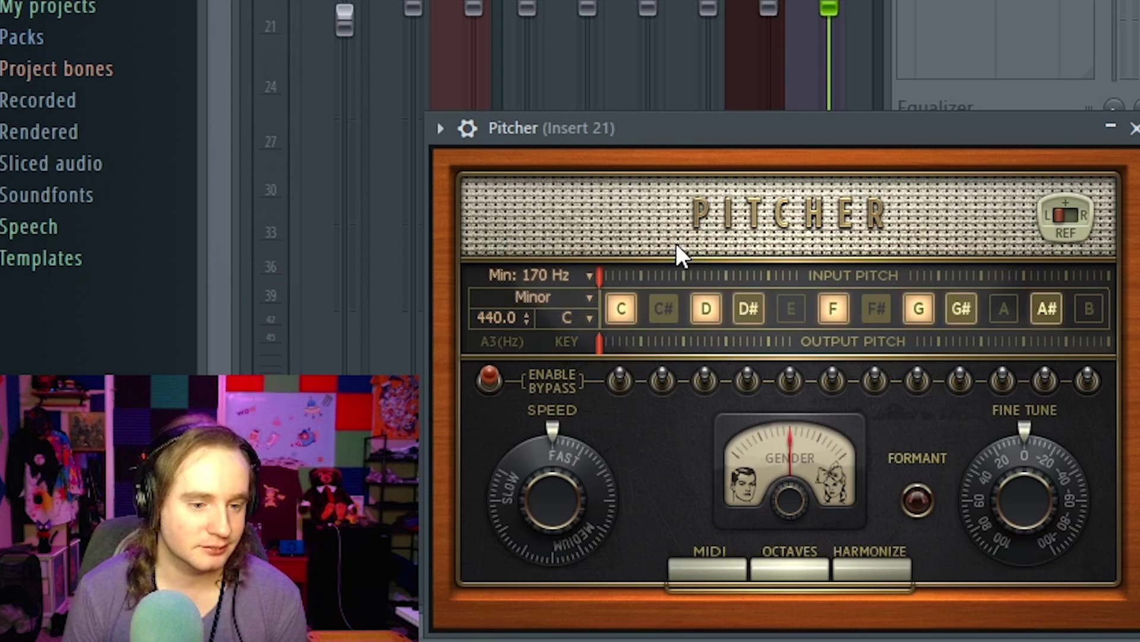
left_click(568, 297)
left_click(615, 321)
Set Pitcher's key to D and its scale type to Minor
left_click(564, 321)
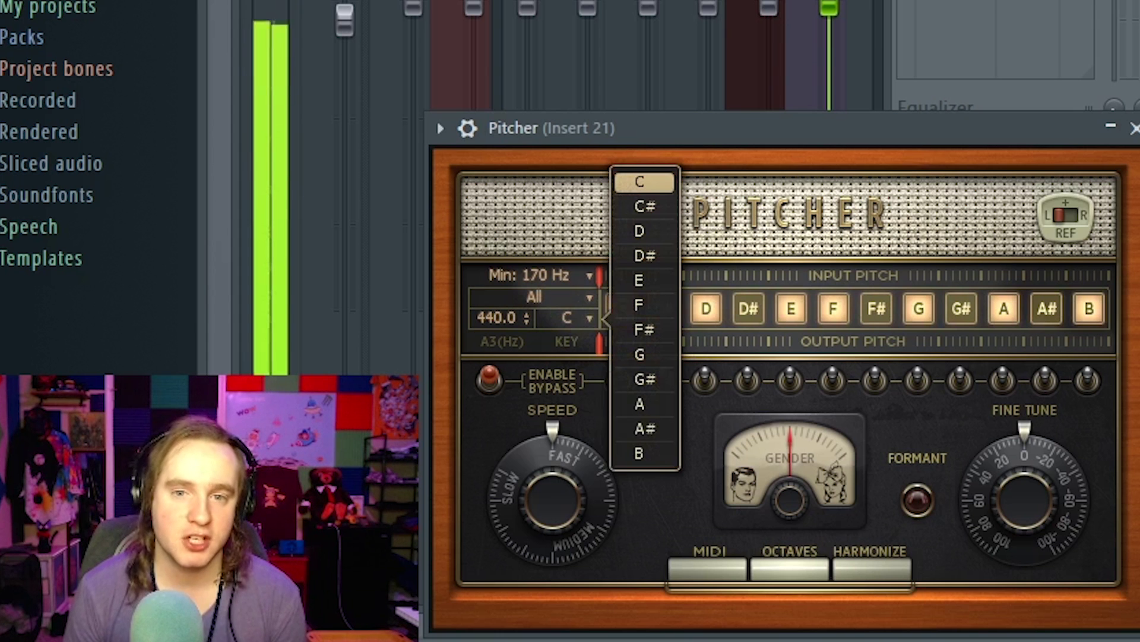
key("Escape")
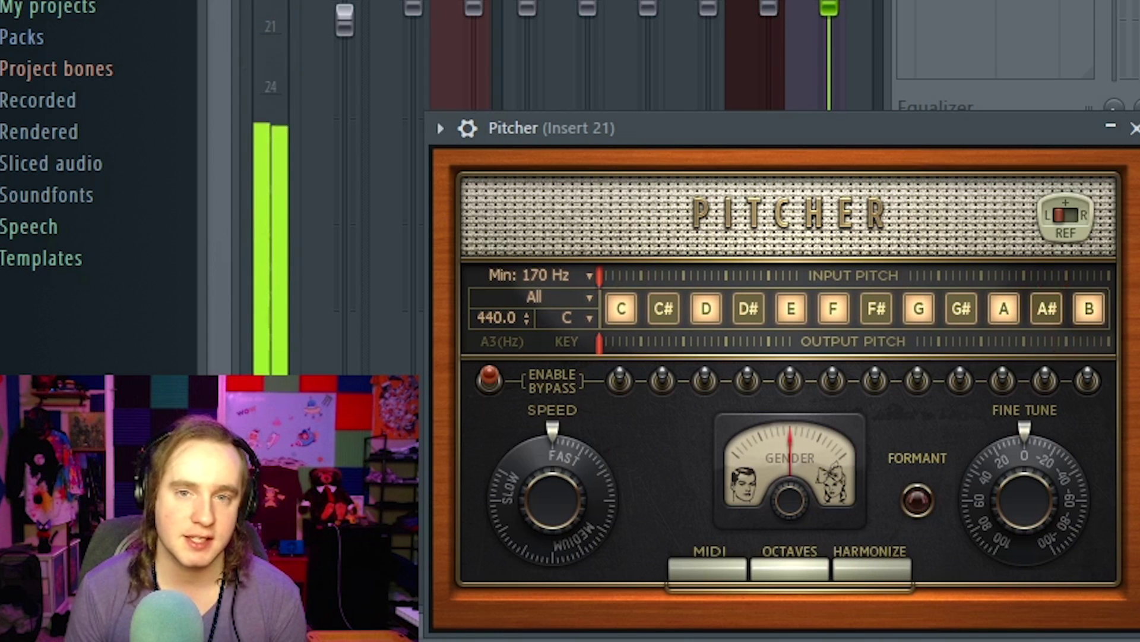
left_click(571, 320)
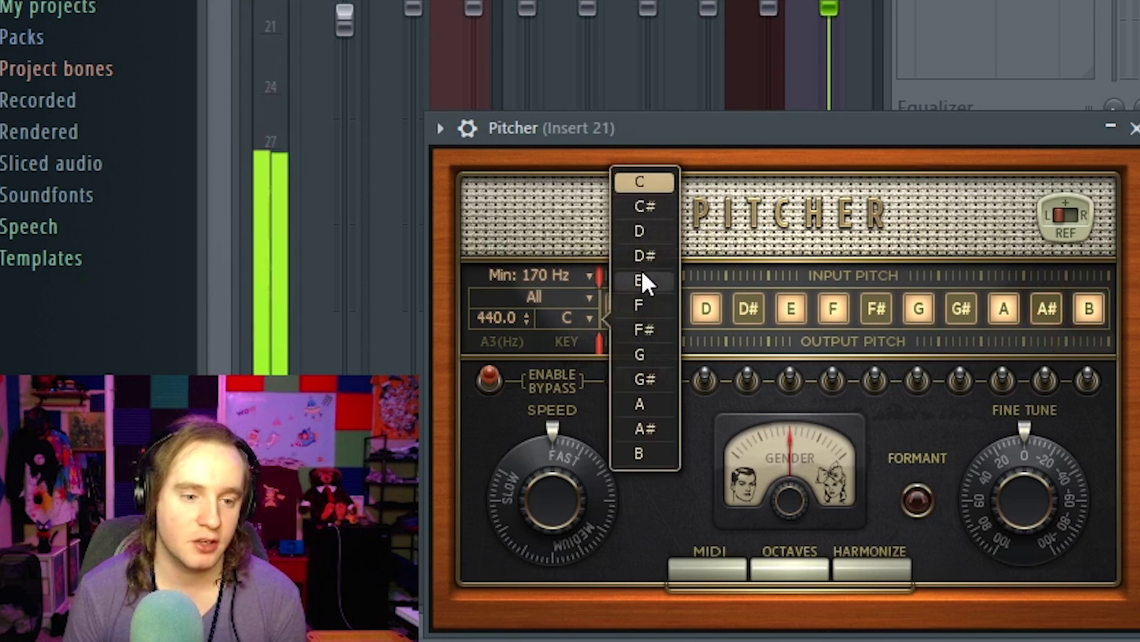
left_click(638, 231)
left_click(576, 294)
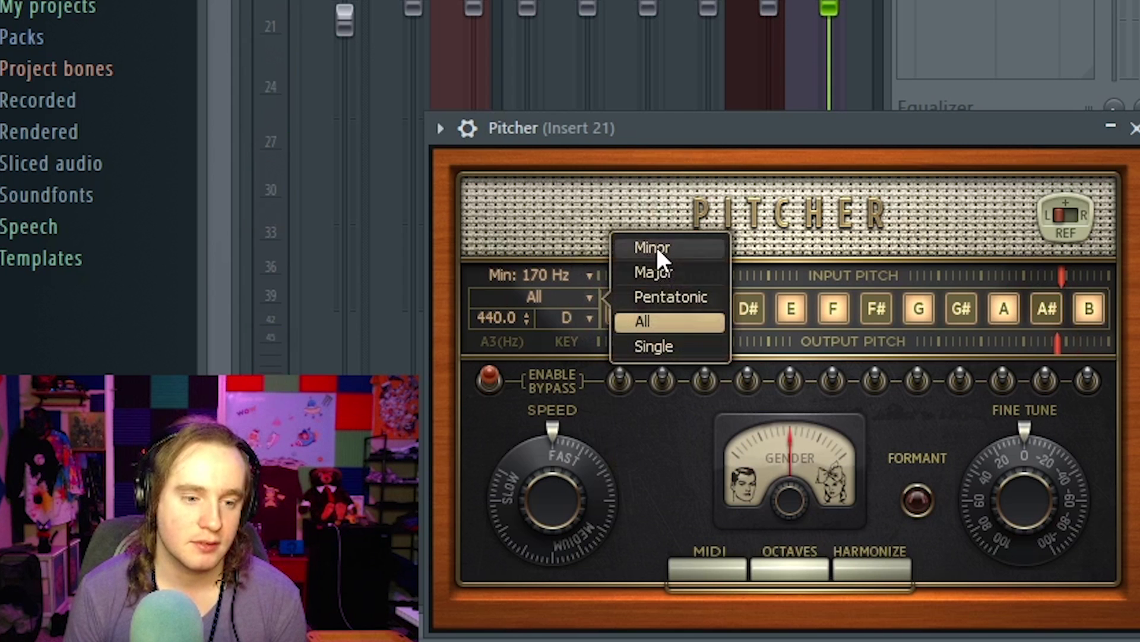
left_click(654, 247)
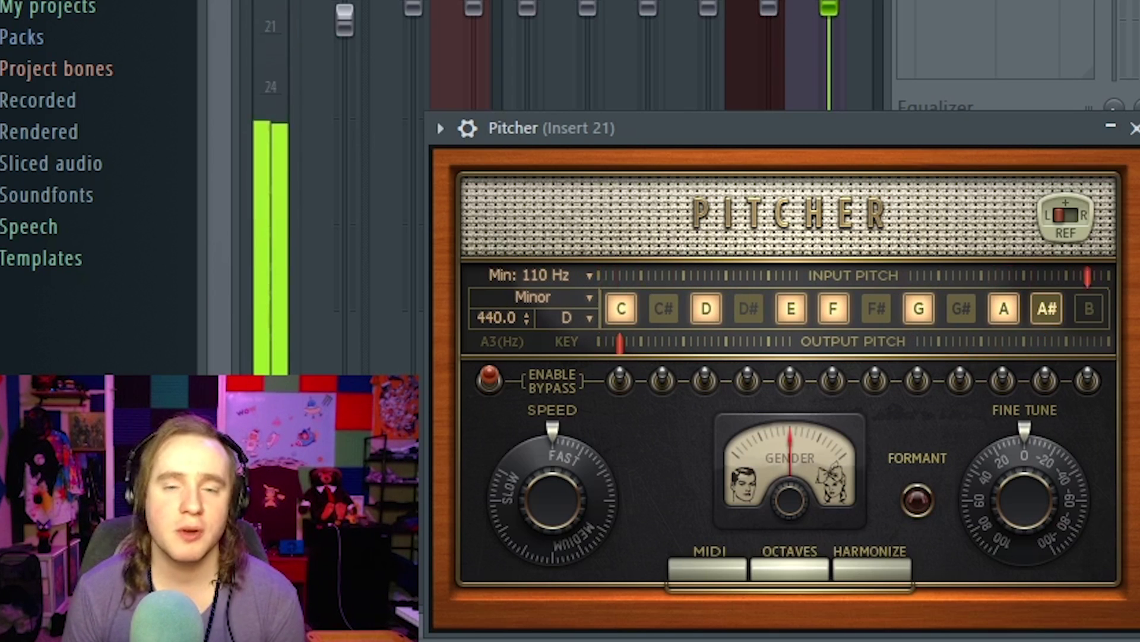
Examine the Serum notes of Pattern 2 in the piano roll and compare them with the notes enabled in Pitcher
key("F5")
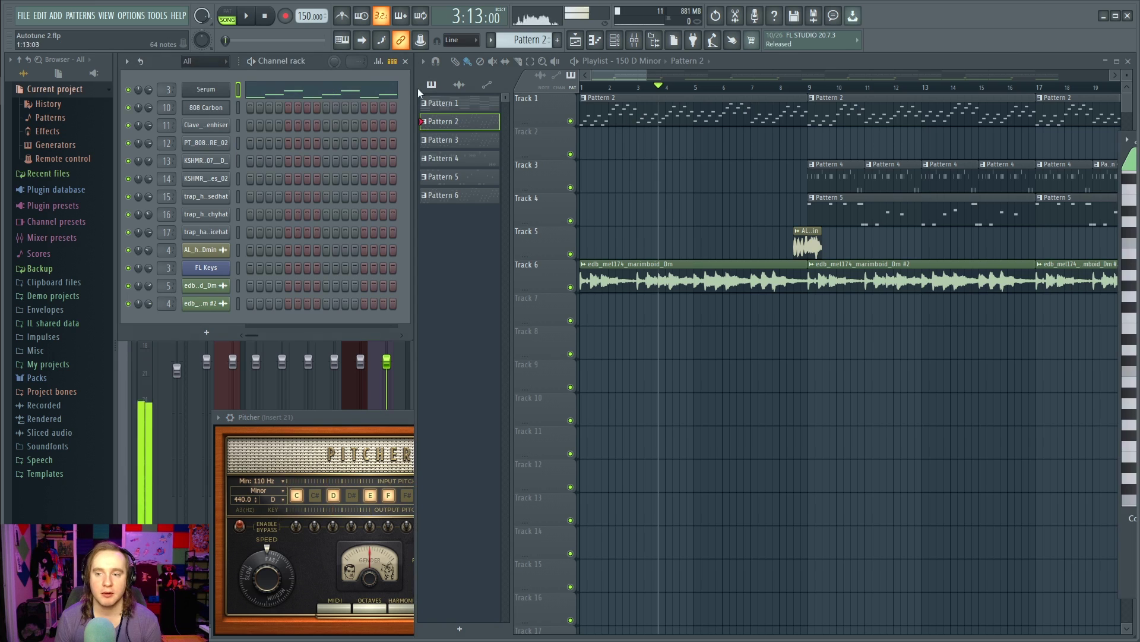
key("F7")
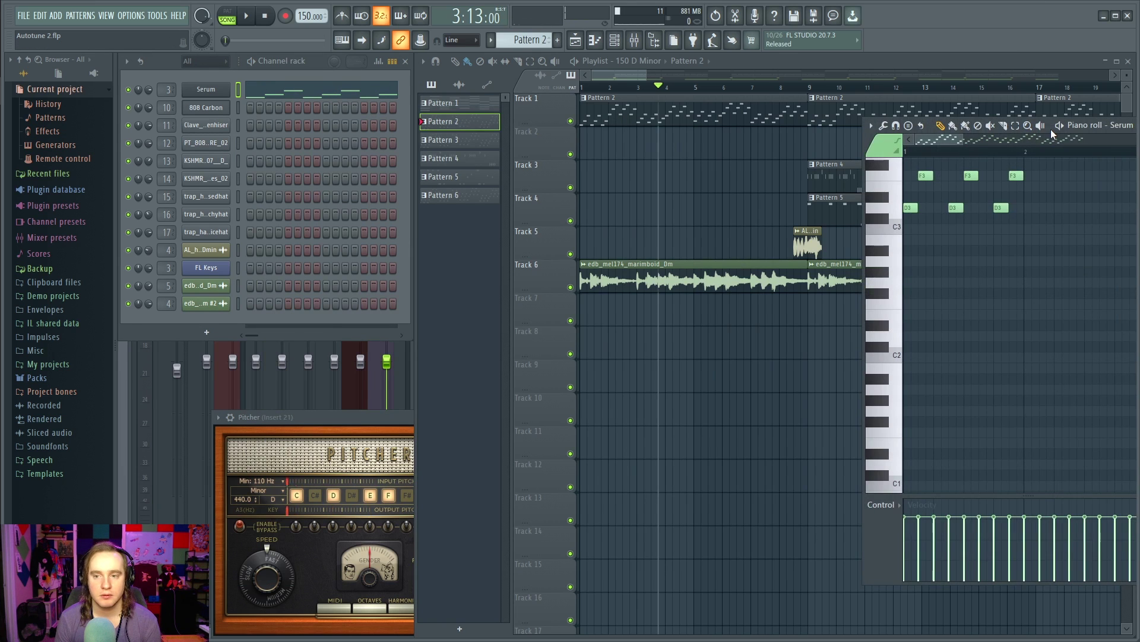
left_click_drag(1051, 129, 675, 95)
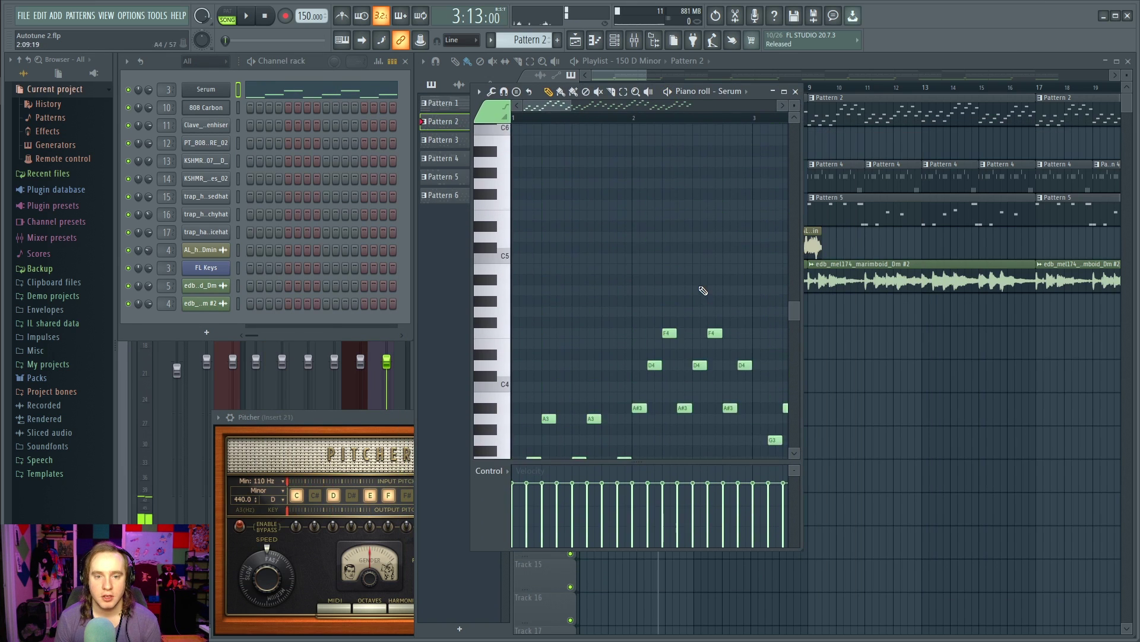
scroll(584, 297, "down", 4)
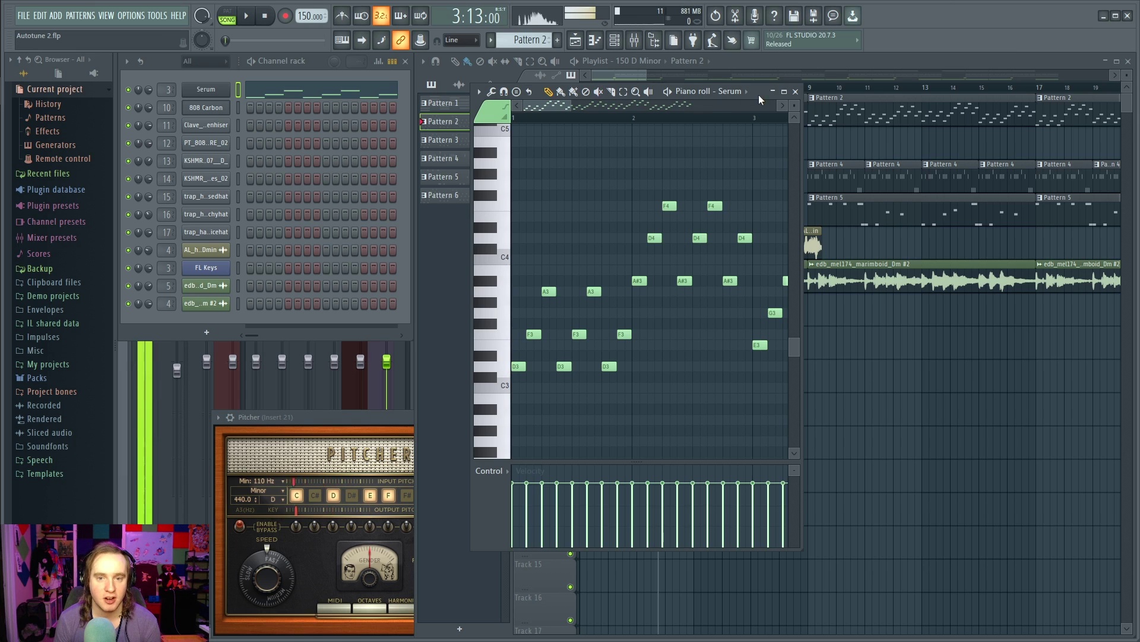
left_click(341, 417)
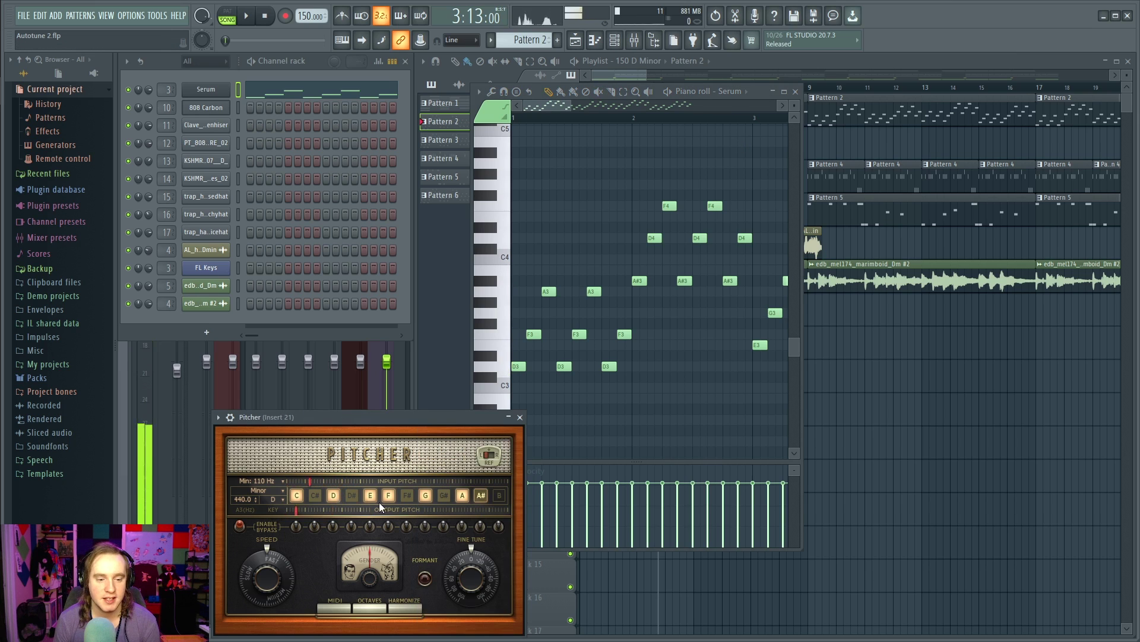
left_click(463, 496)
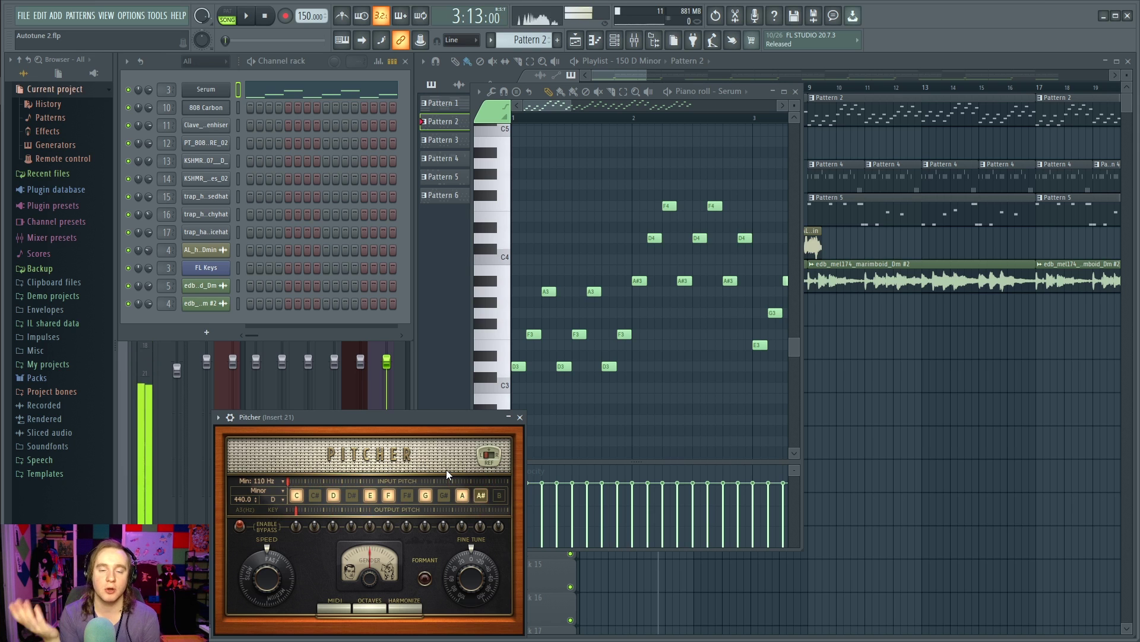
Review Pitcher's scale types, keep Minor selected, and check the A3 reference tuning
left_click(266, 488)
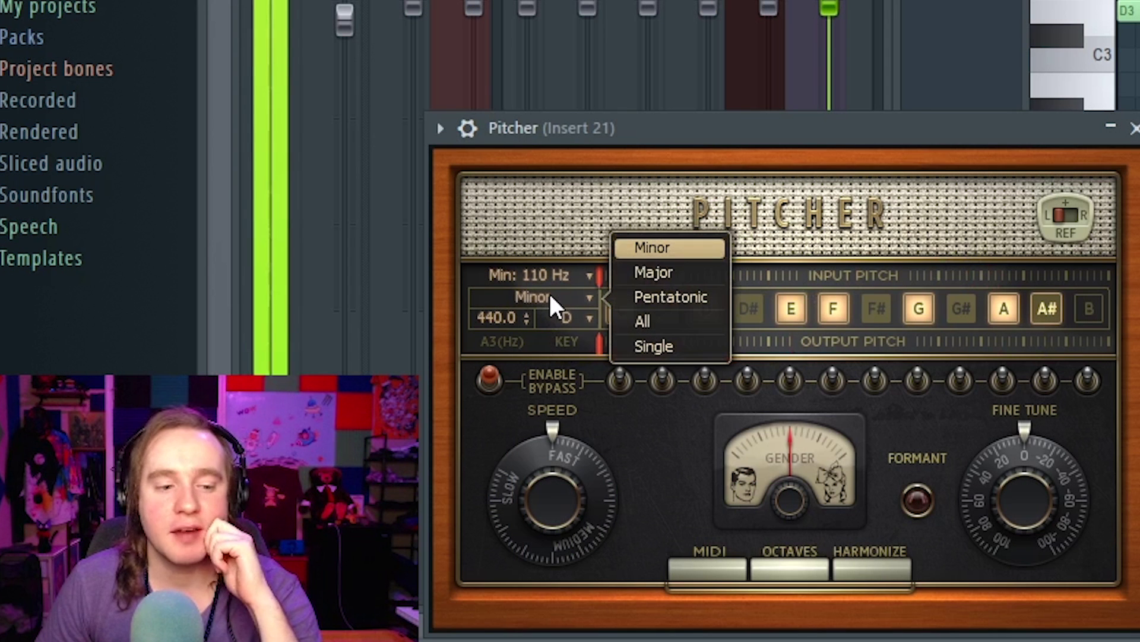
left_click(631, 249)
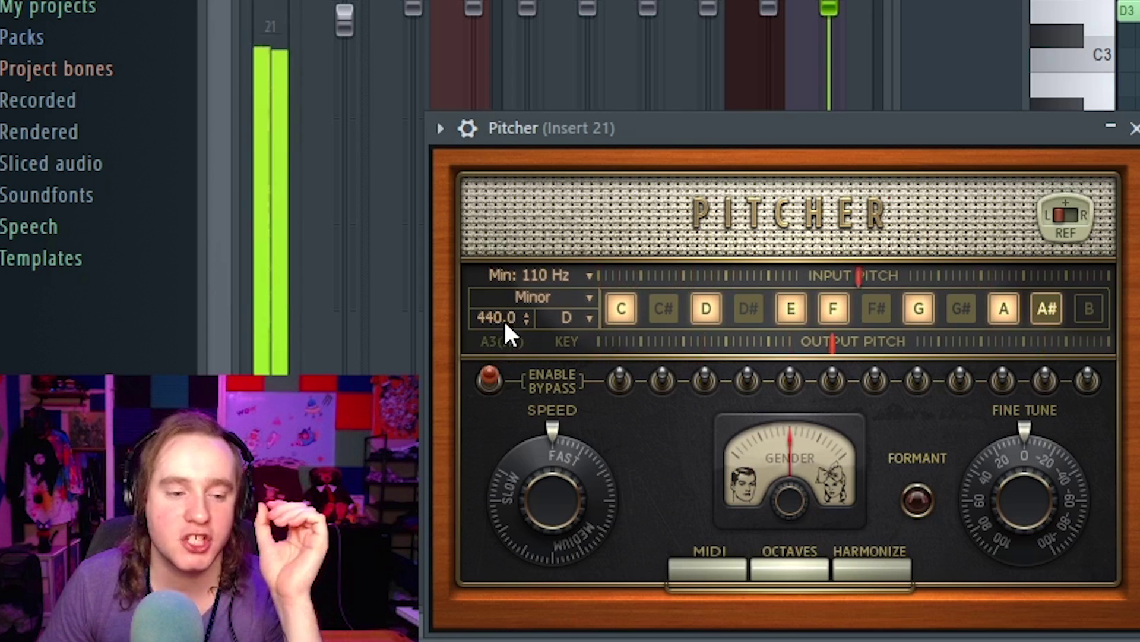
mouse_move(493, 317)
left_mouse_down()
mouse_move(493, 306)
mouse_move(493, 317)
left_mouse_up()
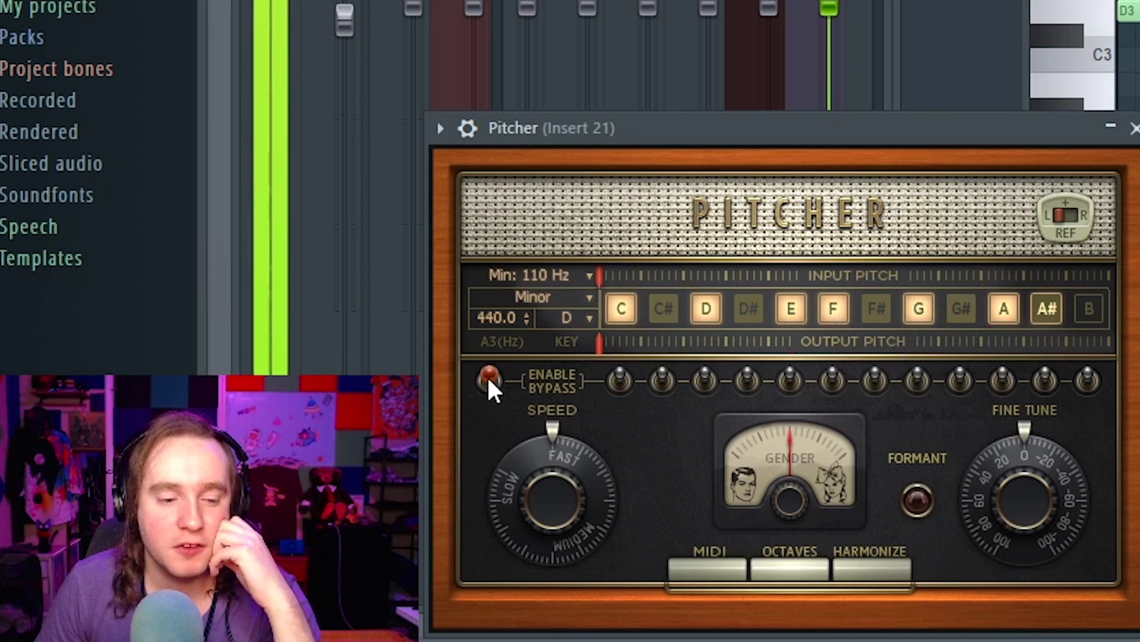
Try the Enable/Bypass mode switch and the F note's switch in Pitcher, returning each to its original position
left_click(489, 380)
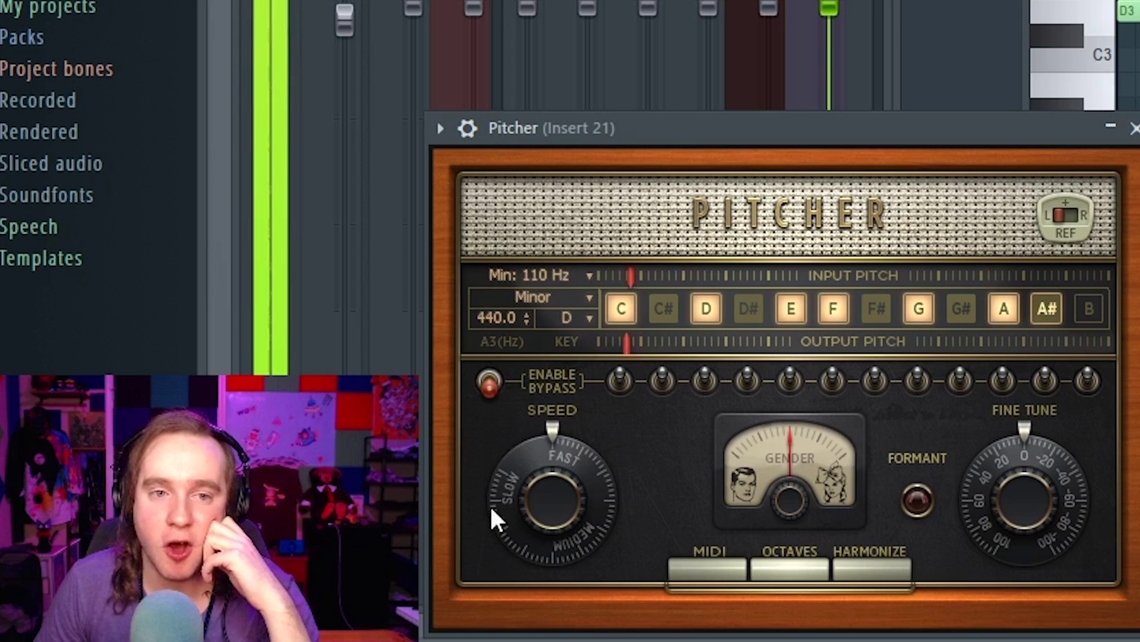
left_click(488, 380)
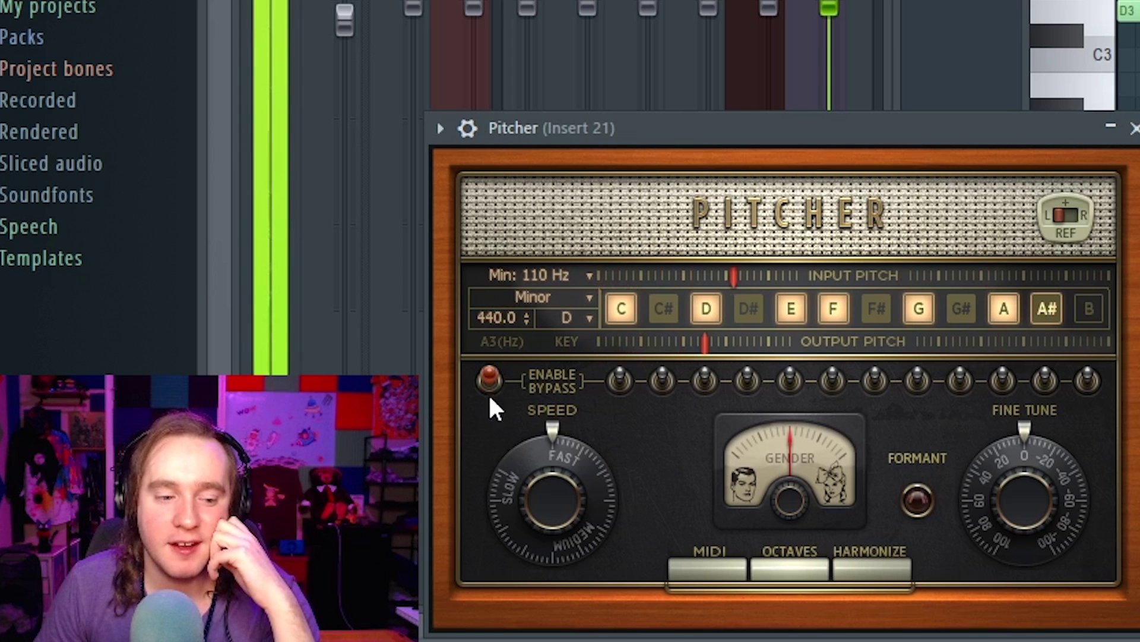
left_click(832, 381)
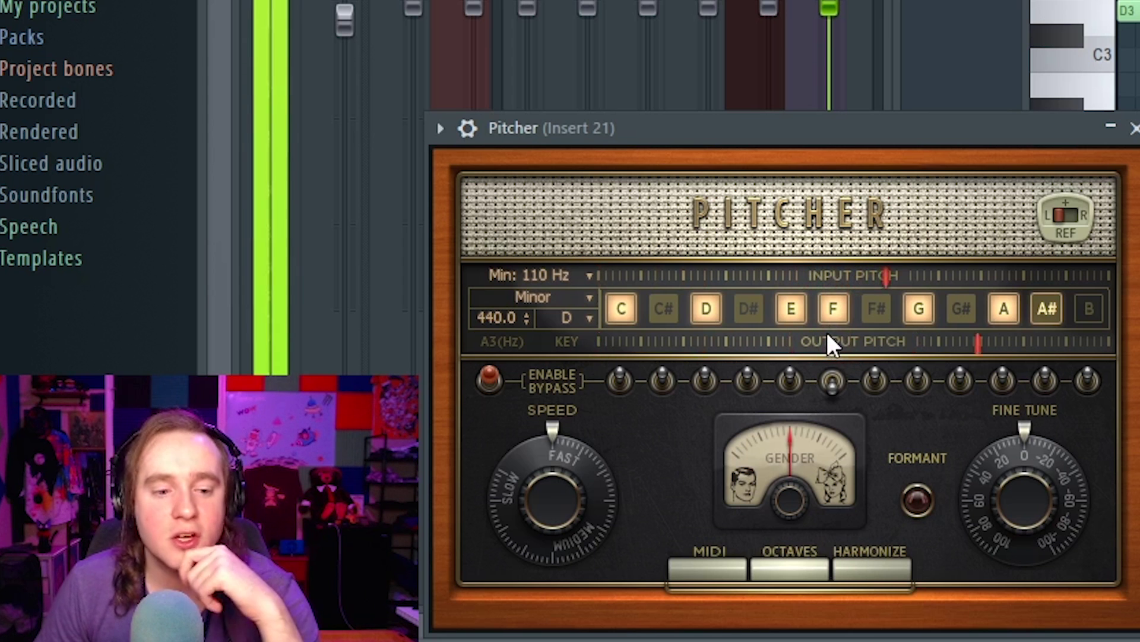
left_click(830, 383)
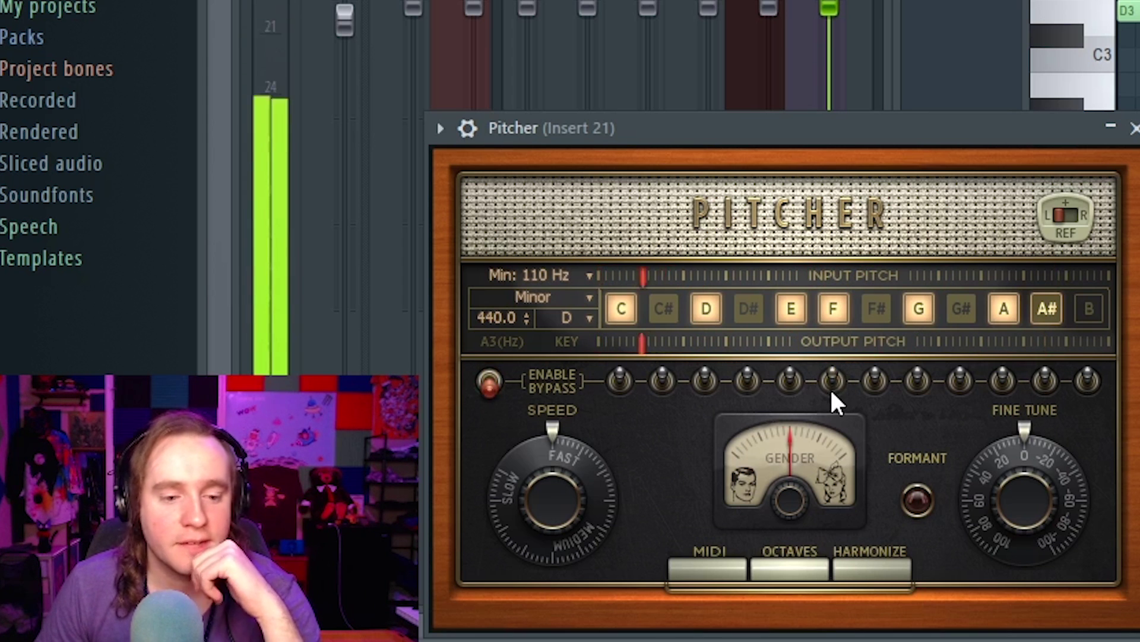
Set Pitcher's note switches to Bypass mode and flip the F note's switch down
left_click(490, 382)
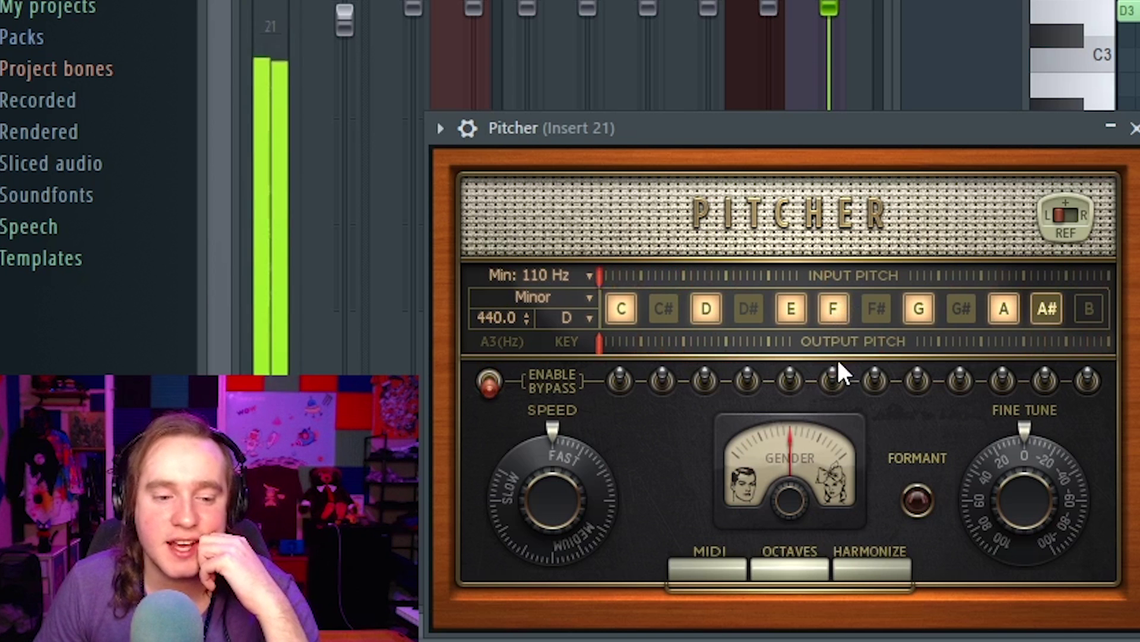
left_click(833, 381)
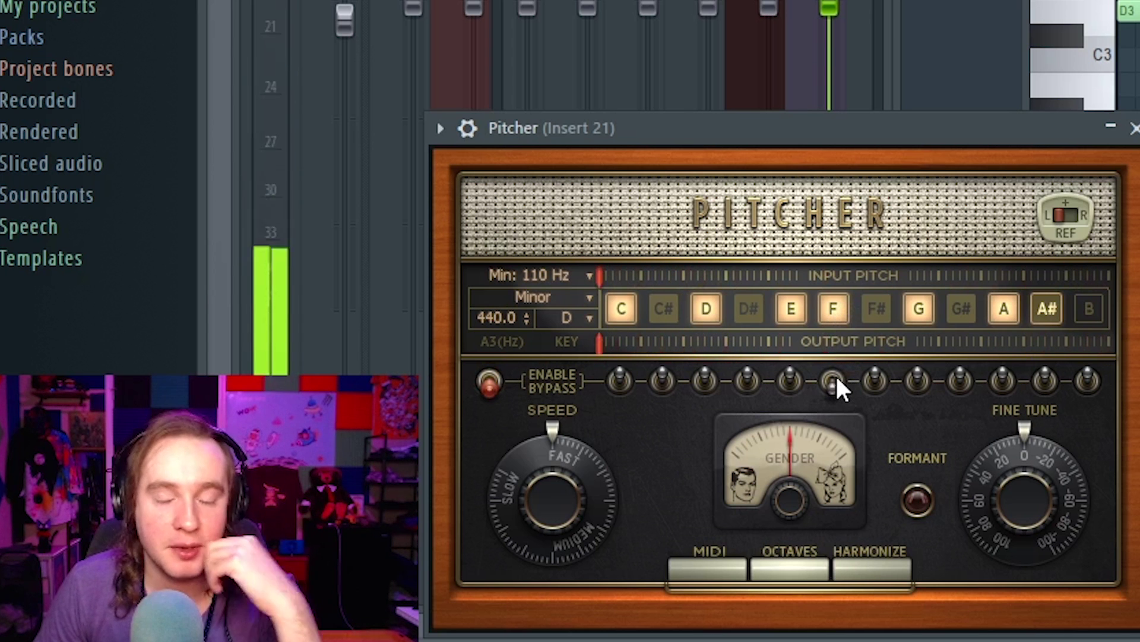
Return the F note's switch in Pitcher to the up position and set the note switches to Enable mode
left_click(834, 381)
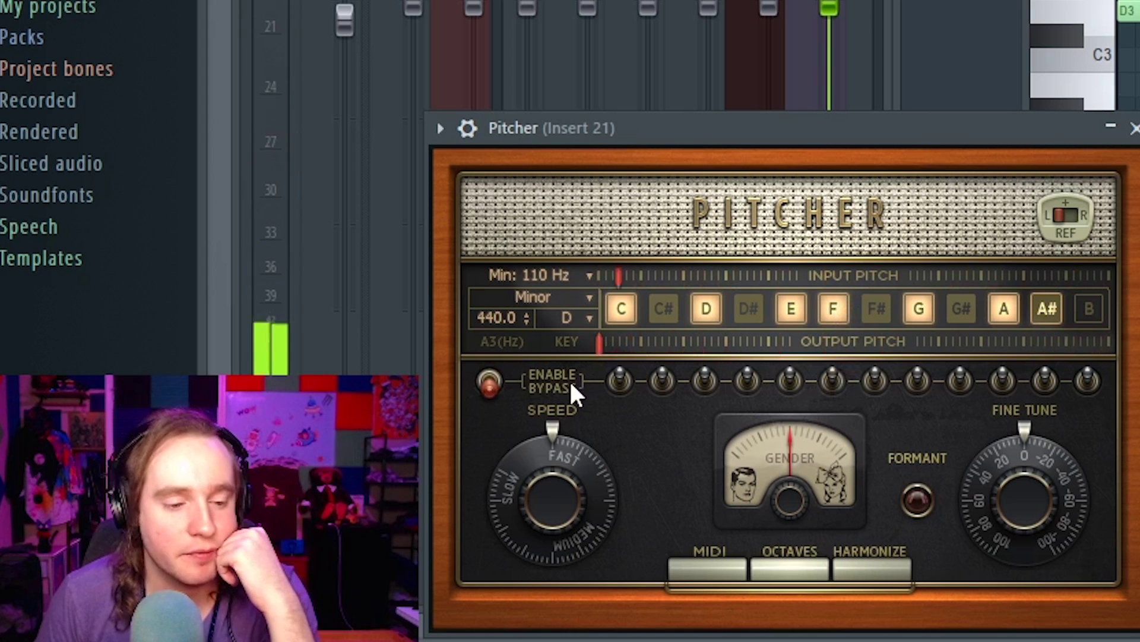
left_click(490, 381)
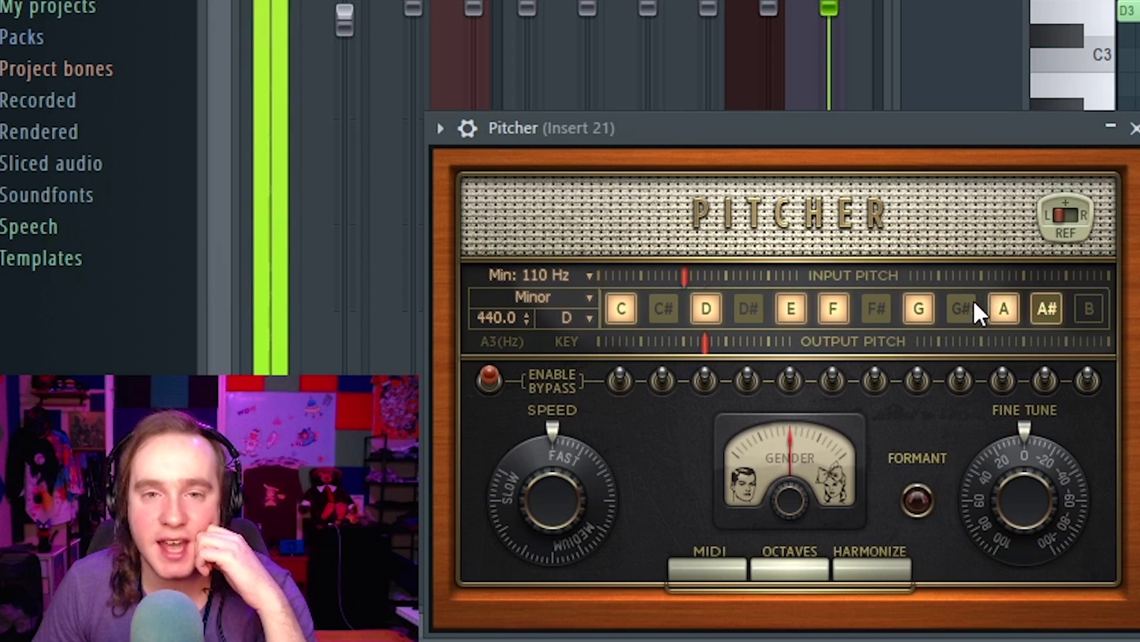
Try Pitcher's correction speed at slow, medium and fast settings, finishing at Fast
left_click_drag(579, 493, 578, 452)
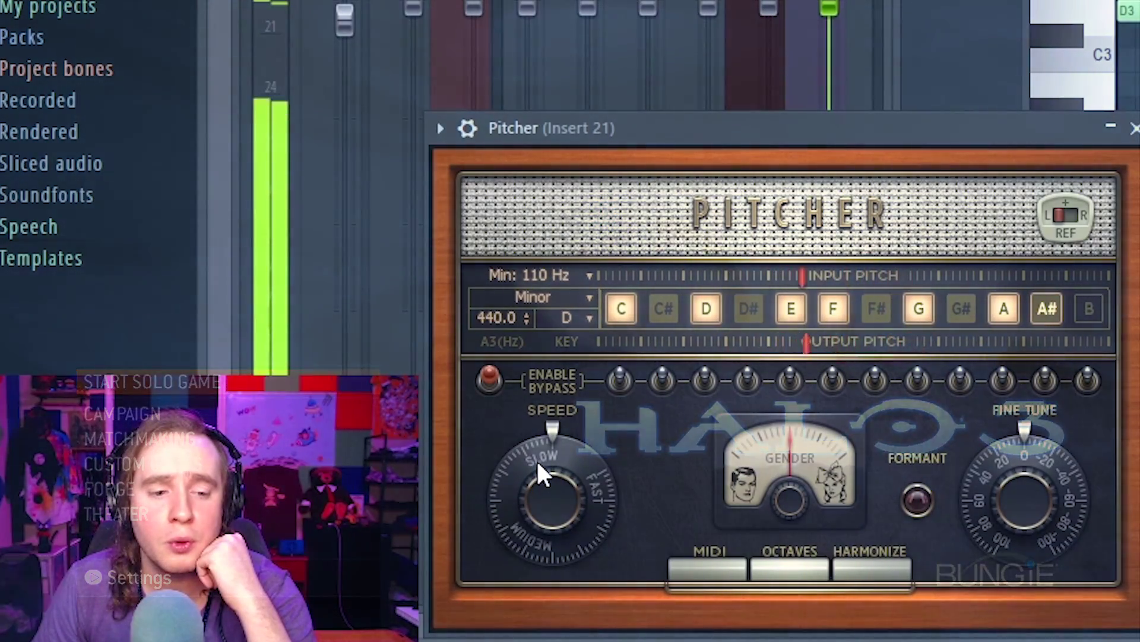
left_click_drag(543, 486, 549, 518)
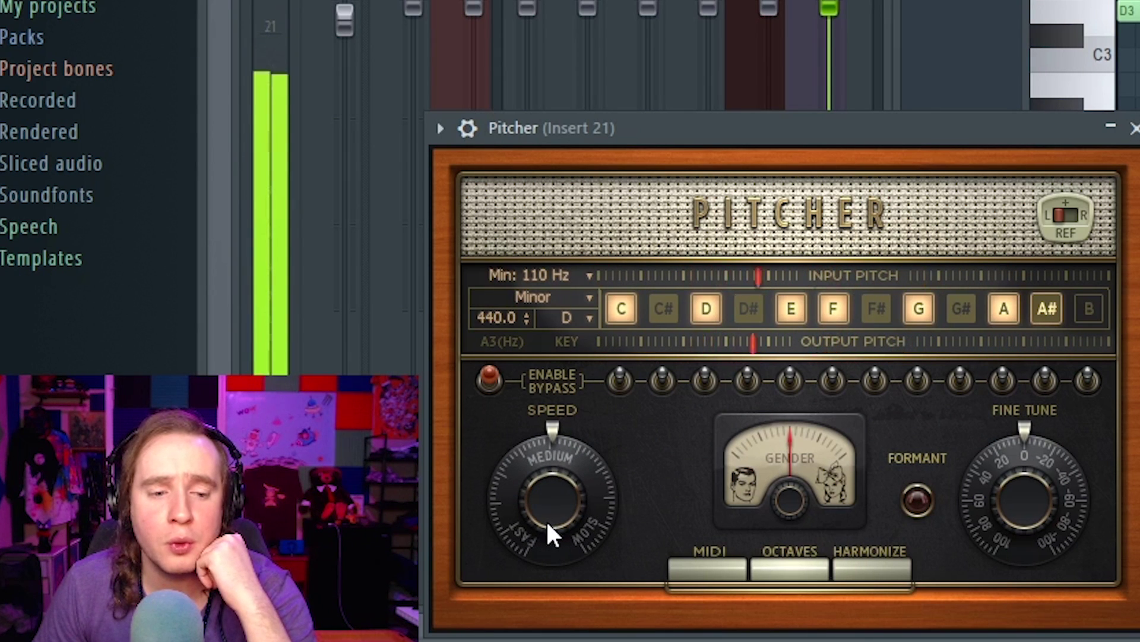
mouse_move(547, 524)
left_mouse_down()
mouse_move(542, 538)
mouse_move(541, 527)
left_mouse_up()
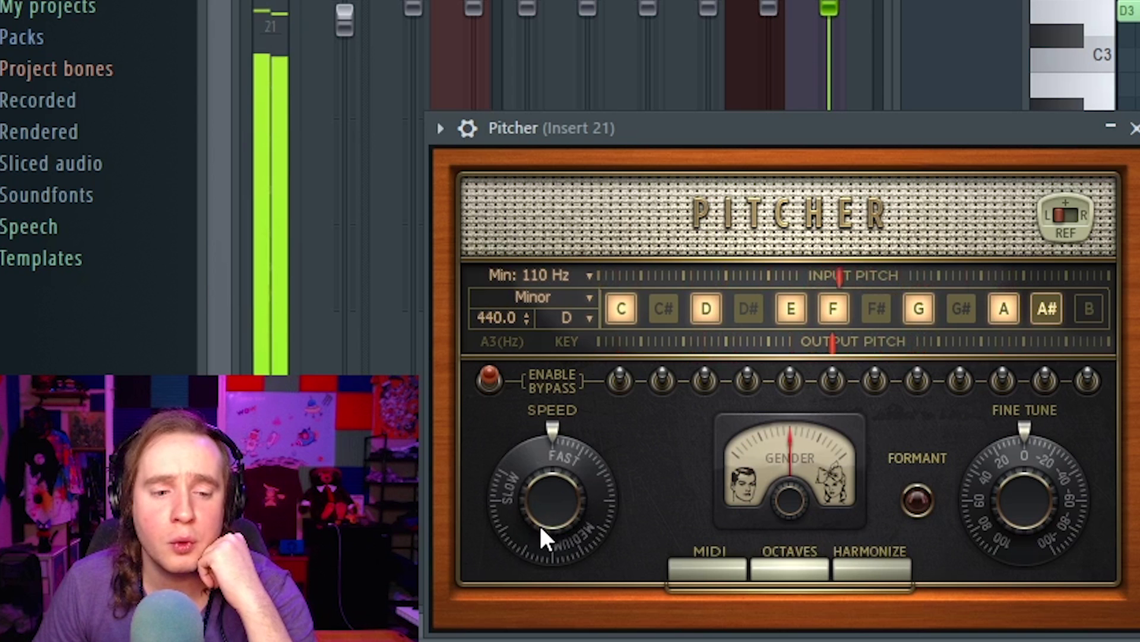
left_click_drag(540, 523, 536, 515)
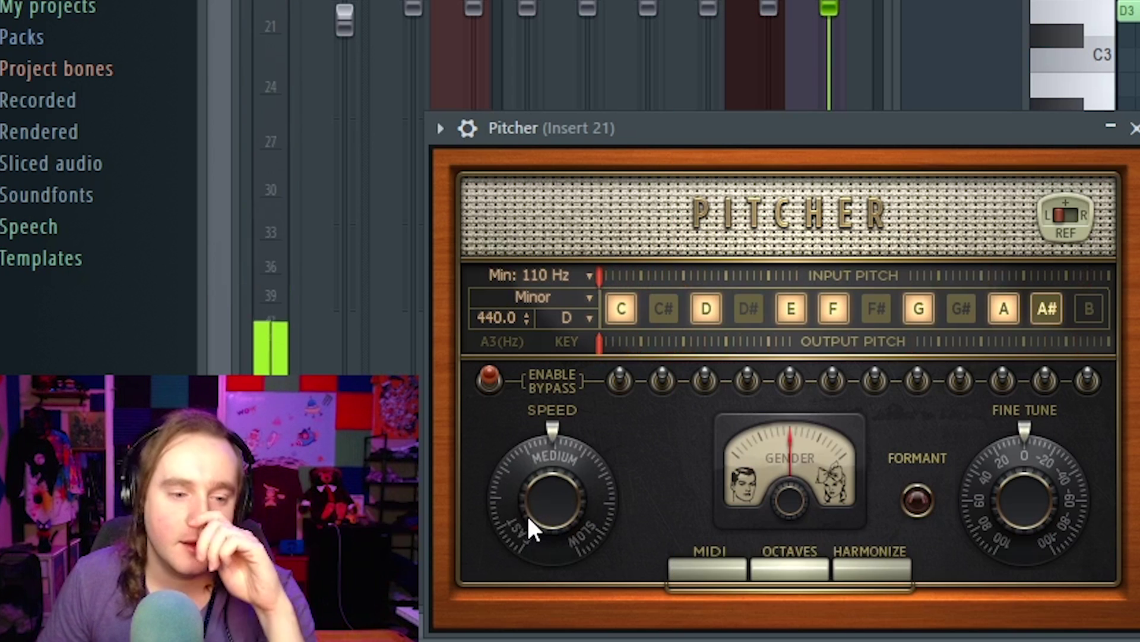
left_click_drag(572, 497, 565, 484)
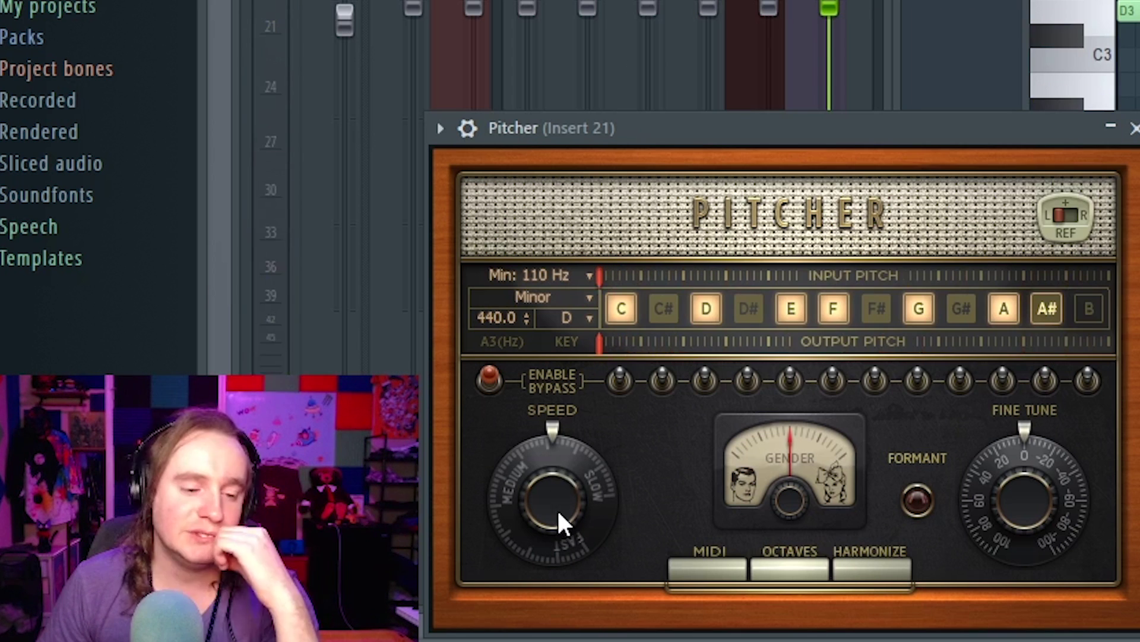
mouse_move(558, 511)
left_mouse_down()
mouse_move(559, 496)
mouse_move(560, 515)
left_mouse_up()
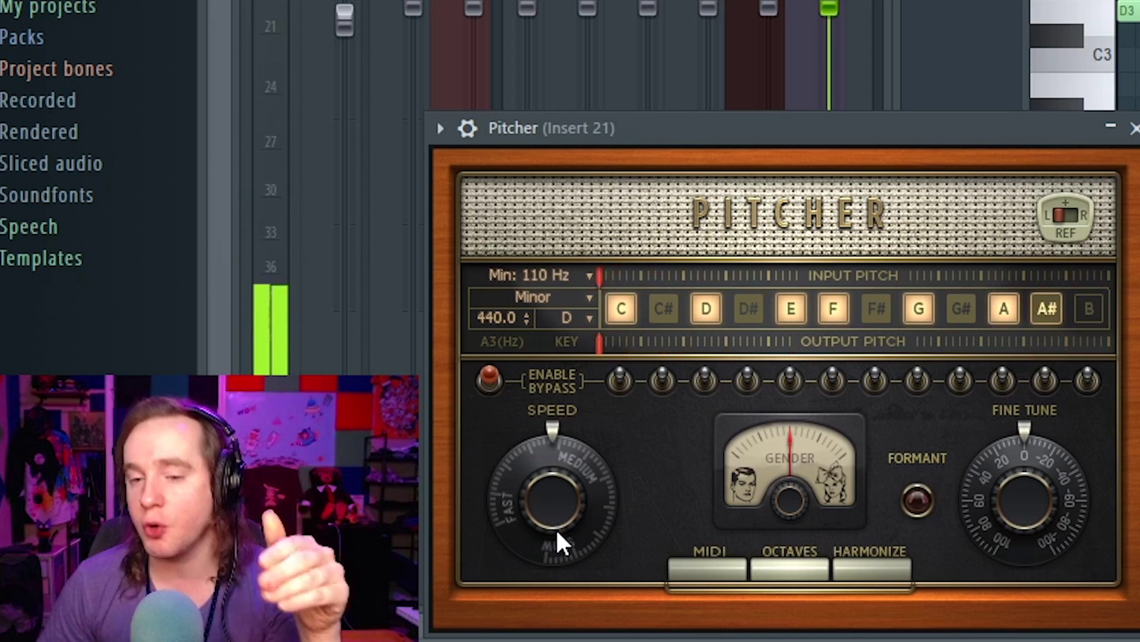
scroll(555, 526, "up", 3)
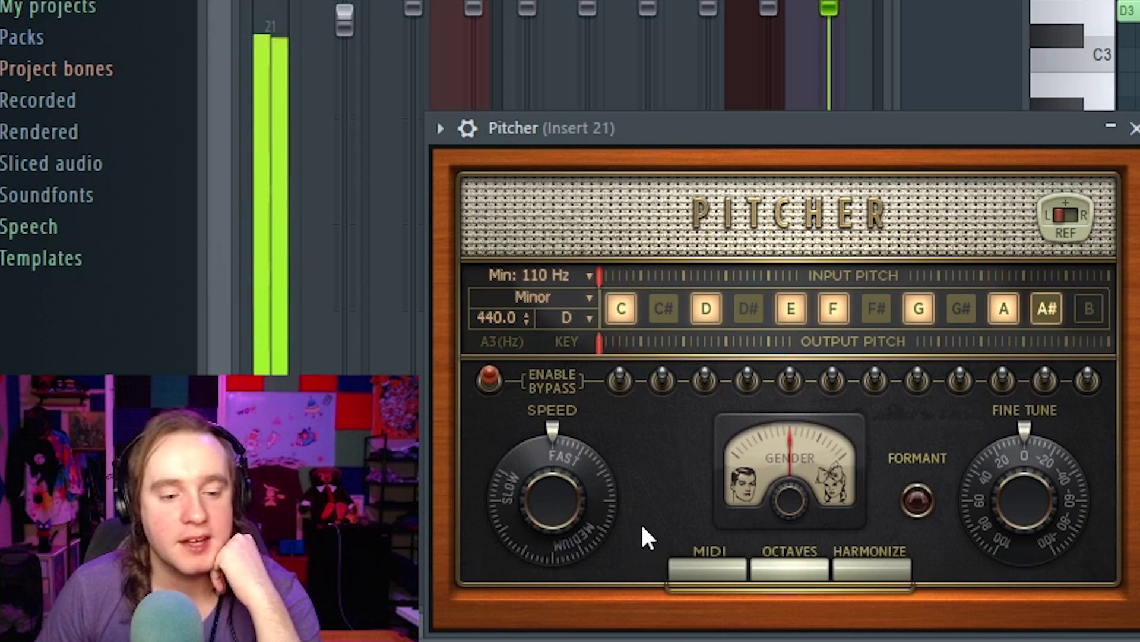
Try out Pitcher's Formant, Gender and Fine Tune controls, swinging Gender toward the male side and back to centre
left_click(918, 498)
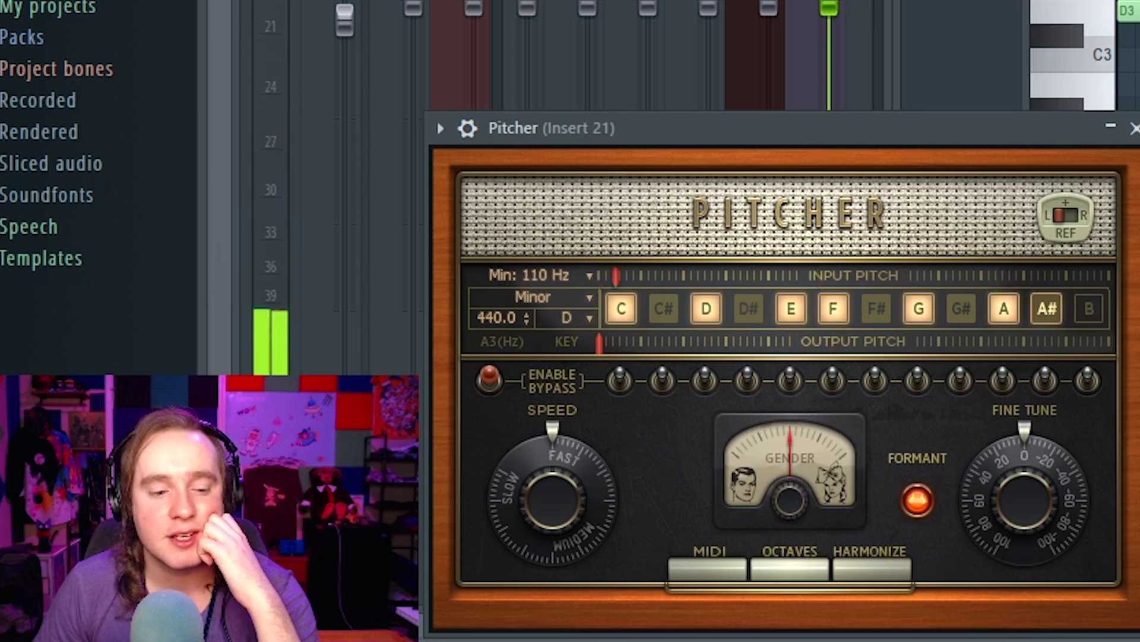
mouse_move(790, 501)
left_mouse_down()
mouse_move(790, 484)
mouse_move(790, 510)
left_mouse_up()
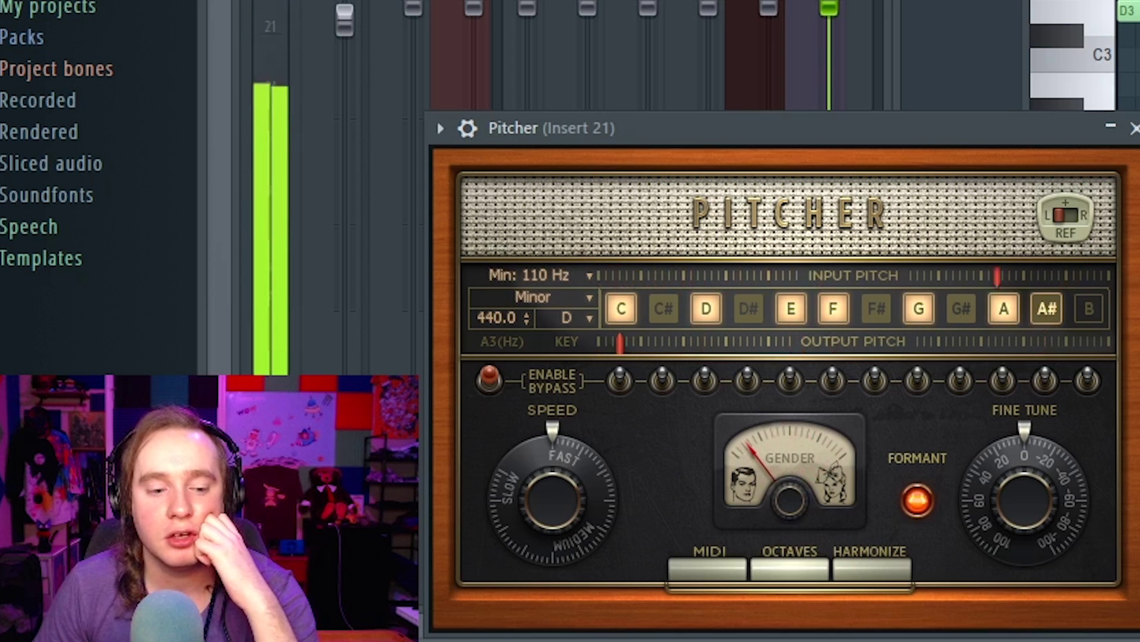
left_click_drag(790, 510, 781, 501)
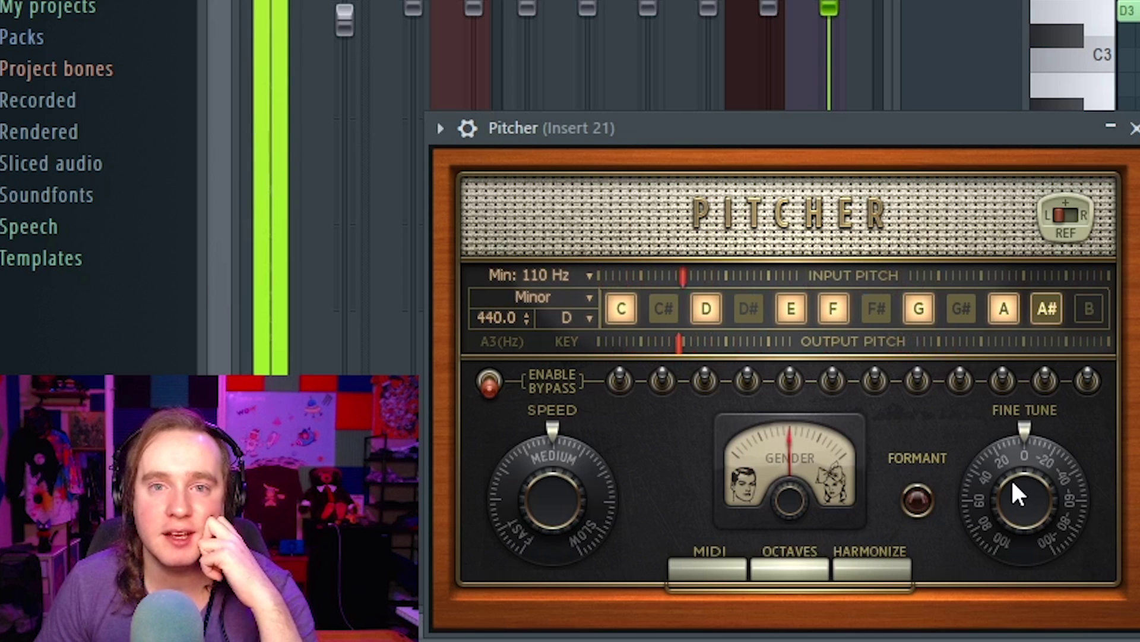
left_click_drag(1011, 484, 1010, 534)
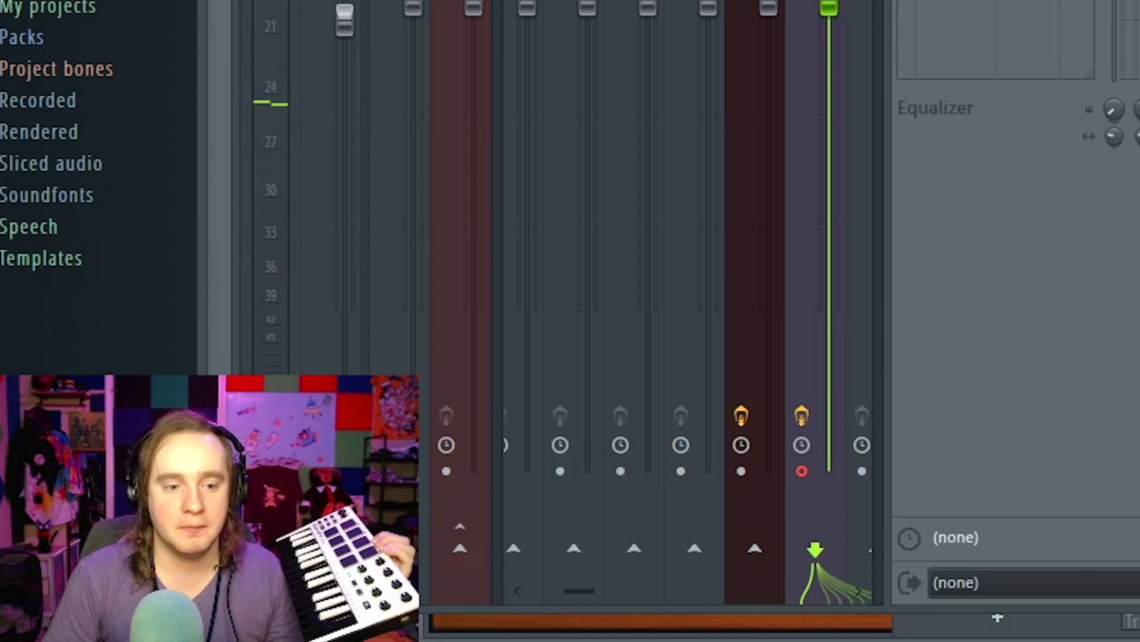
Turn on MIDI control in Pitcher and set its MIDI input port number to 0
left_click(974, 1)
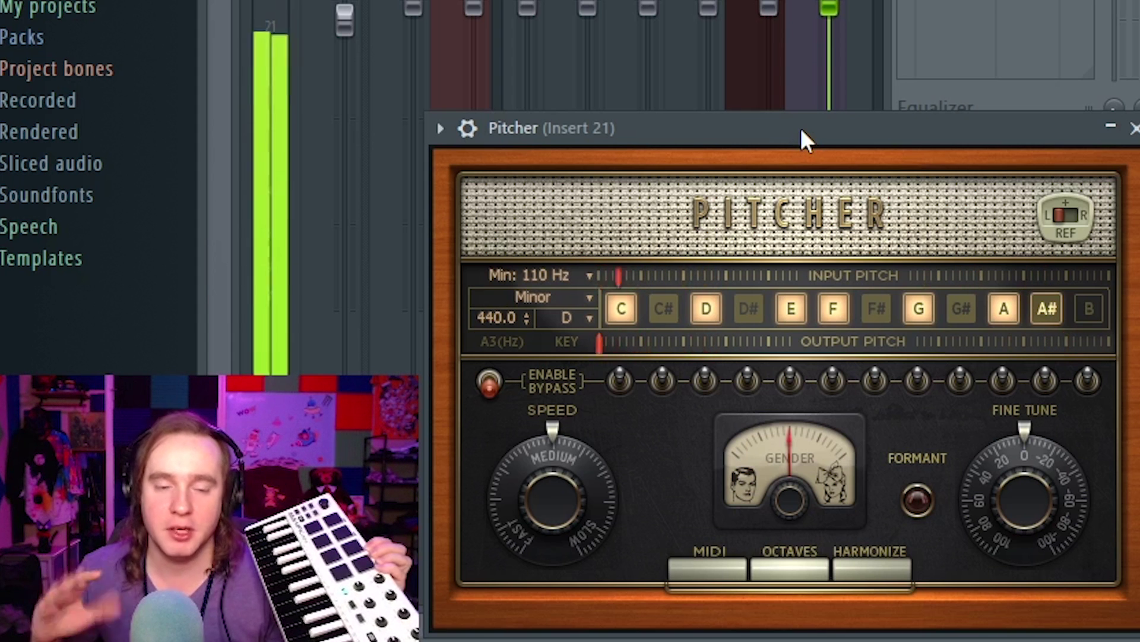
left_click(708, 570)
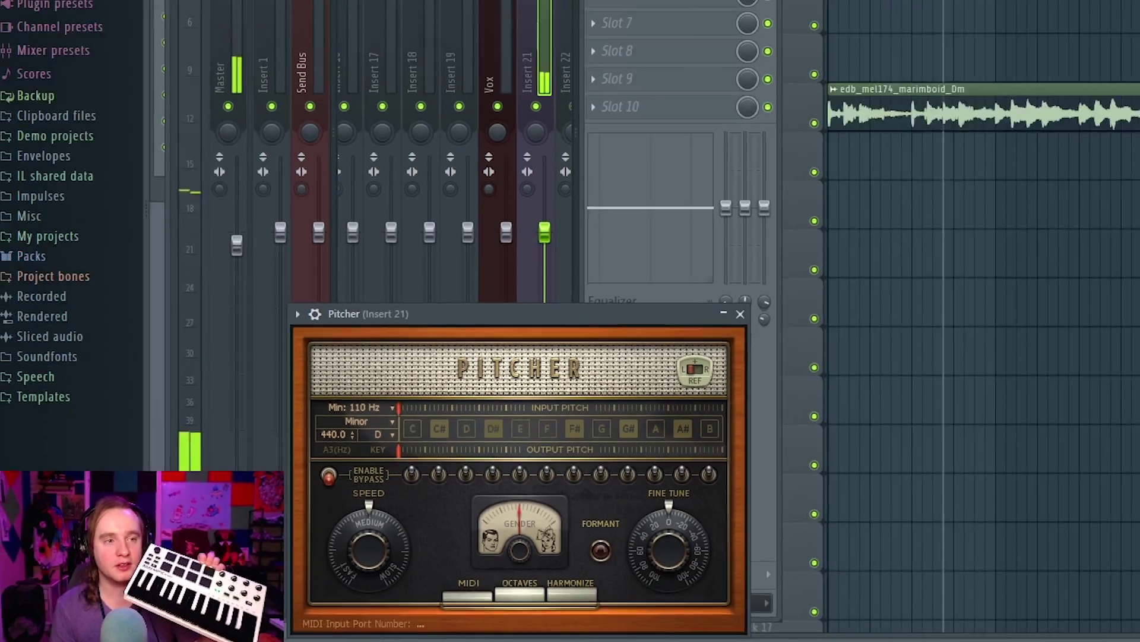
left_click(131, 15)
left_click(152, 47)
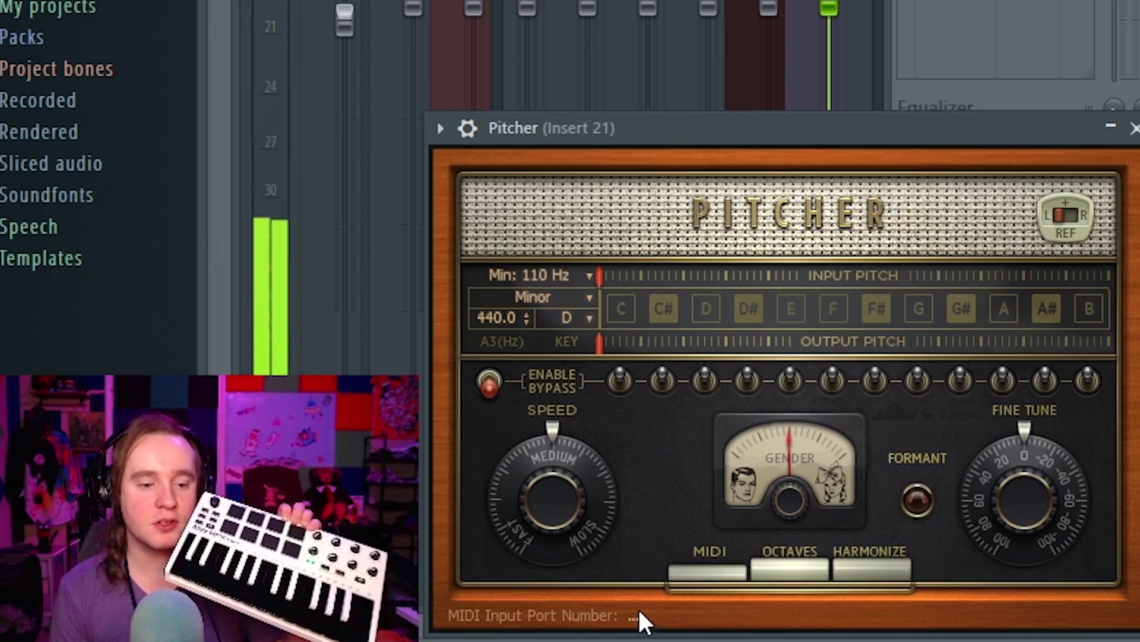
left_click_drag(630, 620, 630, 616)
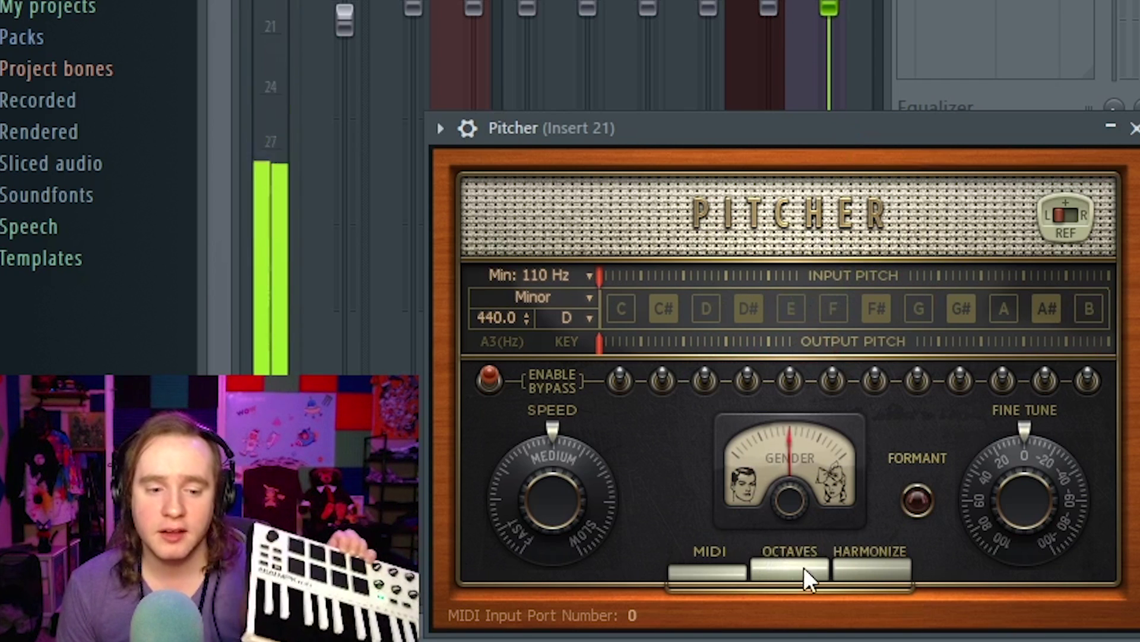
Turn on Harmonize in Pitcher and pan the second voice fully right and the third voice fully left
left_click(882, 569)
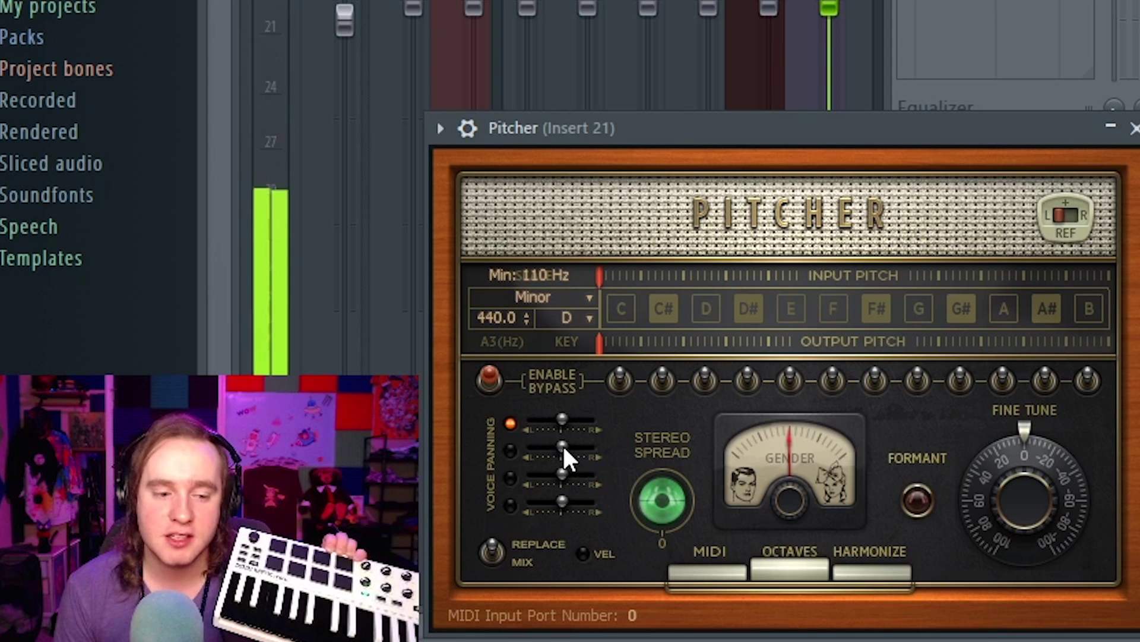
left_click_drag(561, 444, 529, 473)
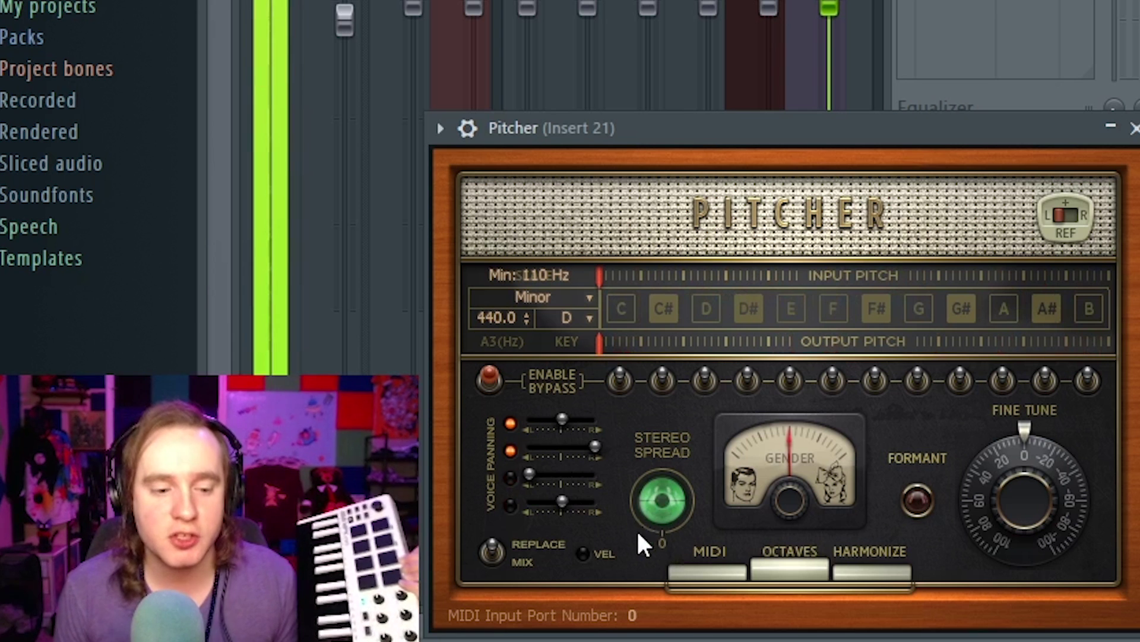
Try the VEL option and the Replace and Mix modes for the harmonies, finishing with VEL off and Replace selected
left_click(584, 553)
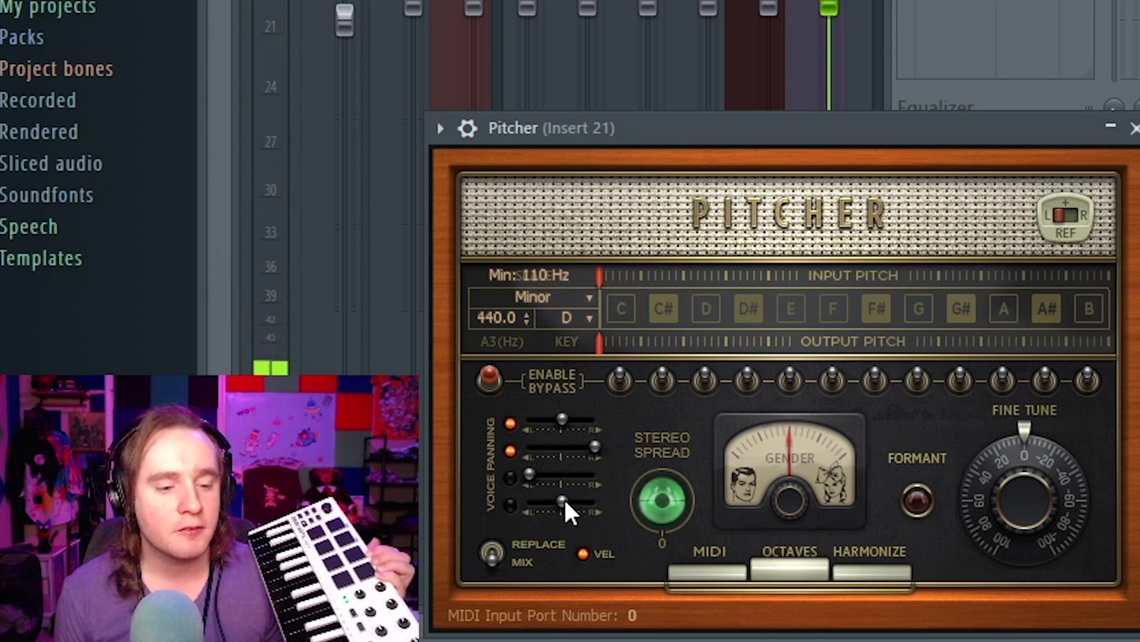
left_click(490, 551)
left_click(490, 551)
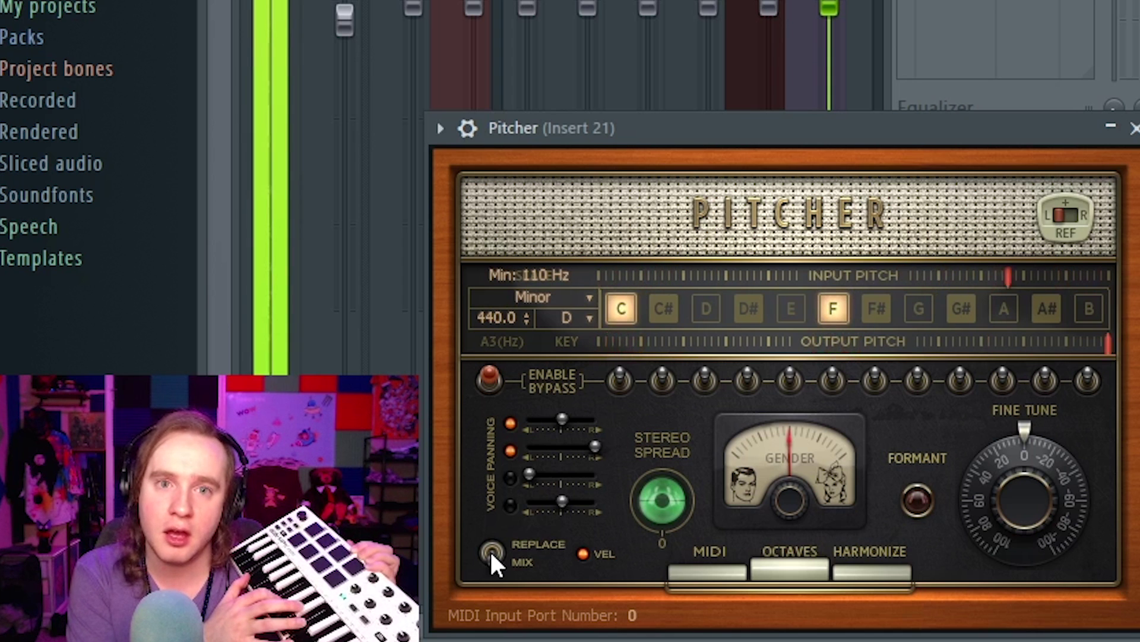
left_click(492, 552)
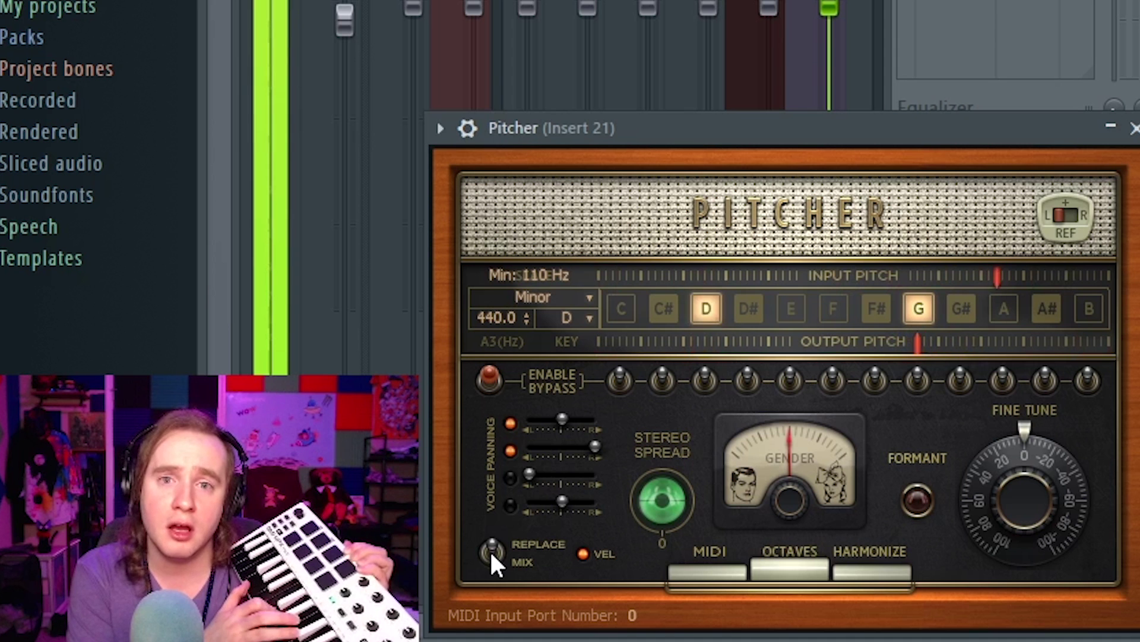
left_click(582, 554)
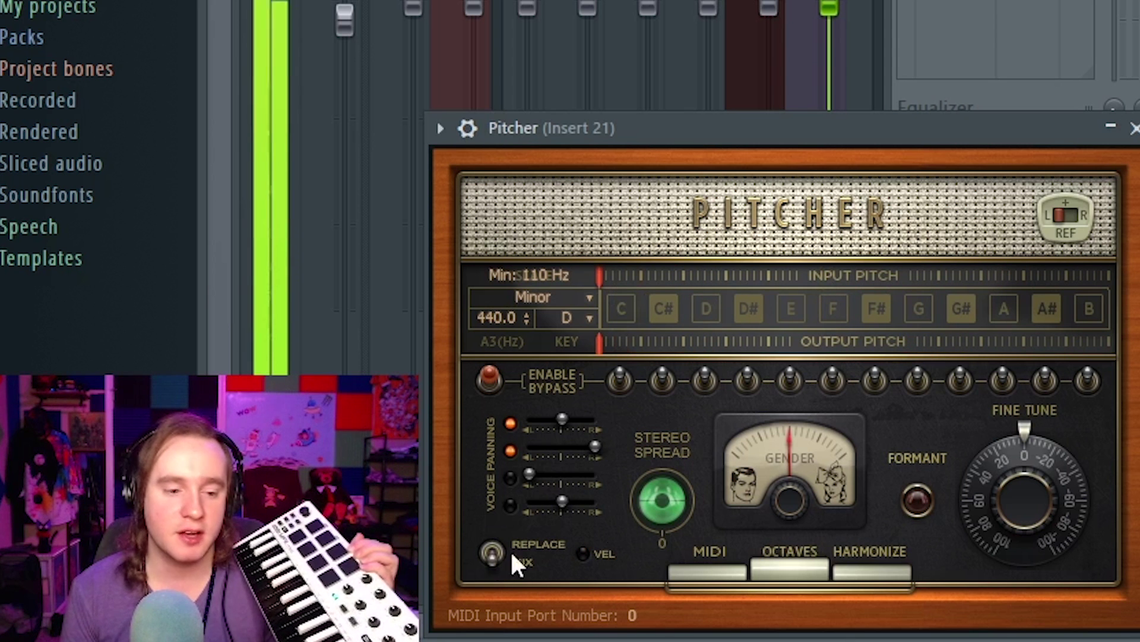
left_click(490, 550)
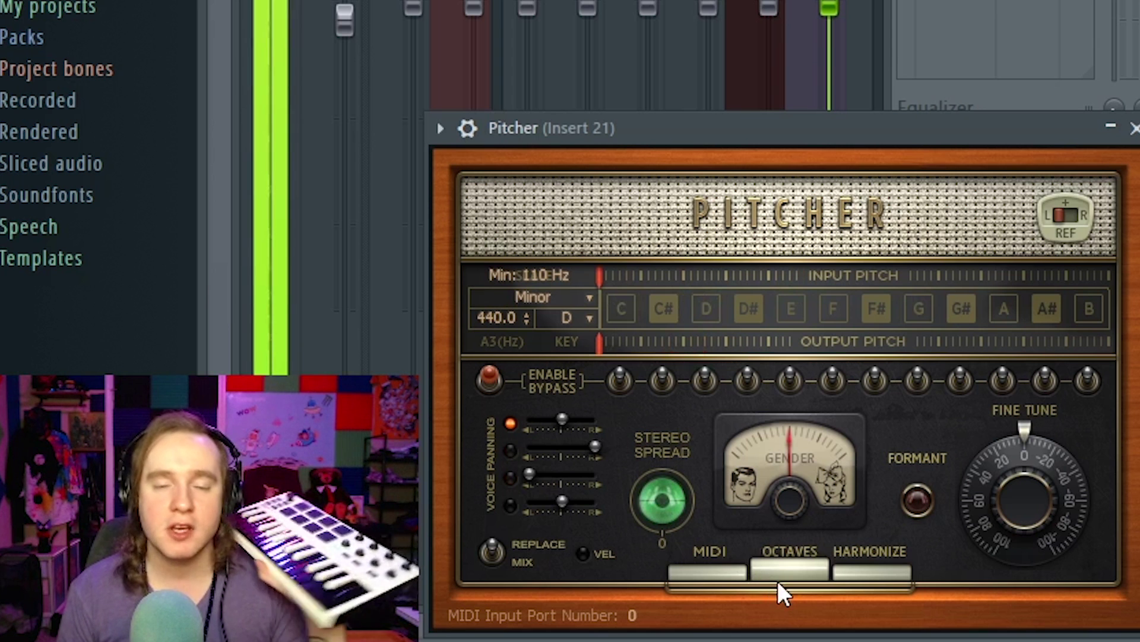
Turn on Octaves in Pitcher and try it both without and with Harmonize
left_click(863, 568)
left_click(806, 568)
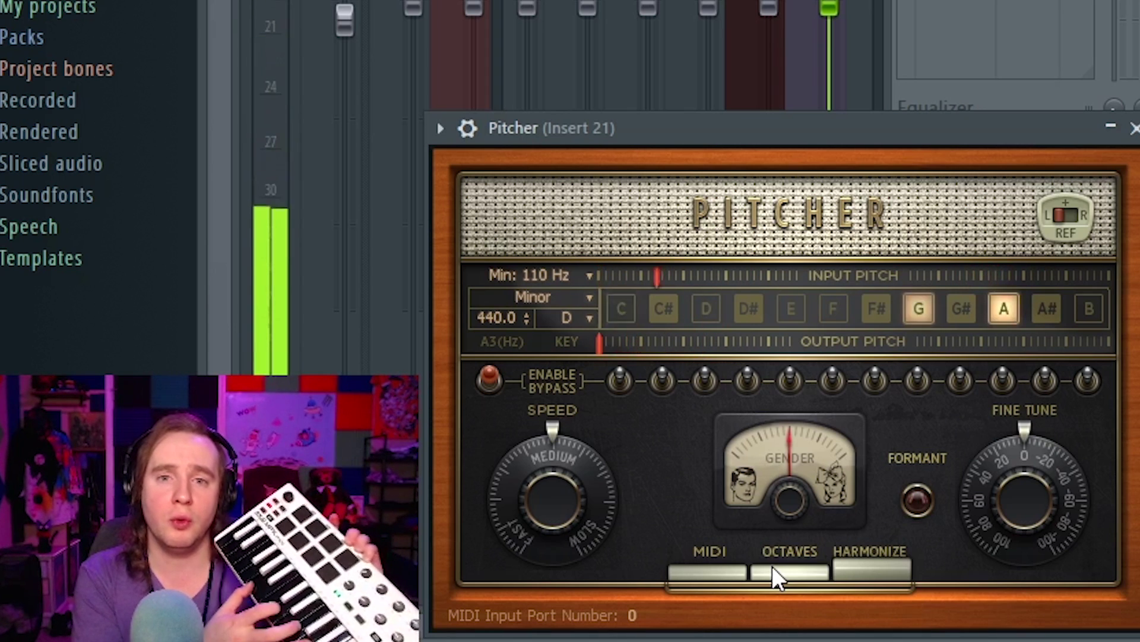
left_click(868, 568)
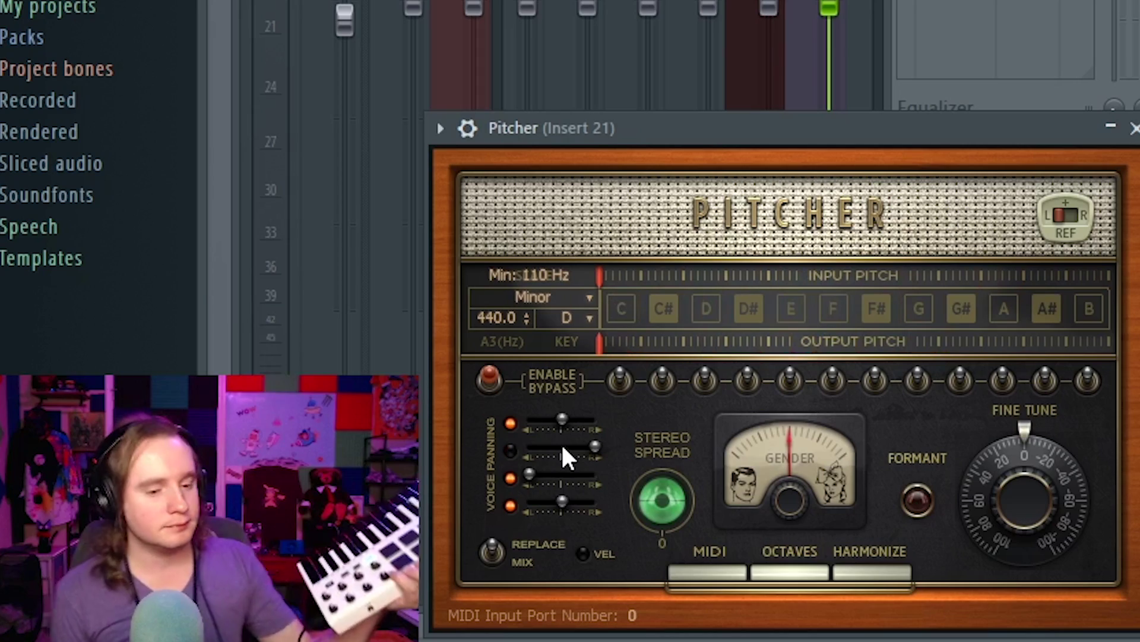
Turn off Harmonize, Octaves and MIDI in Pitcher and flip the Enable/Bypass mode switch
left_click(881, 574)
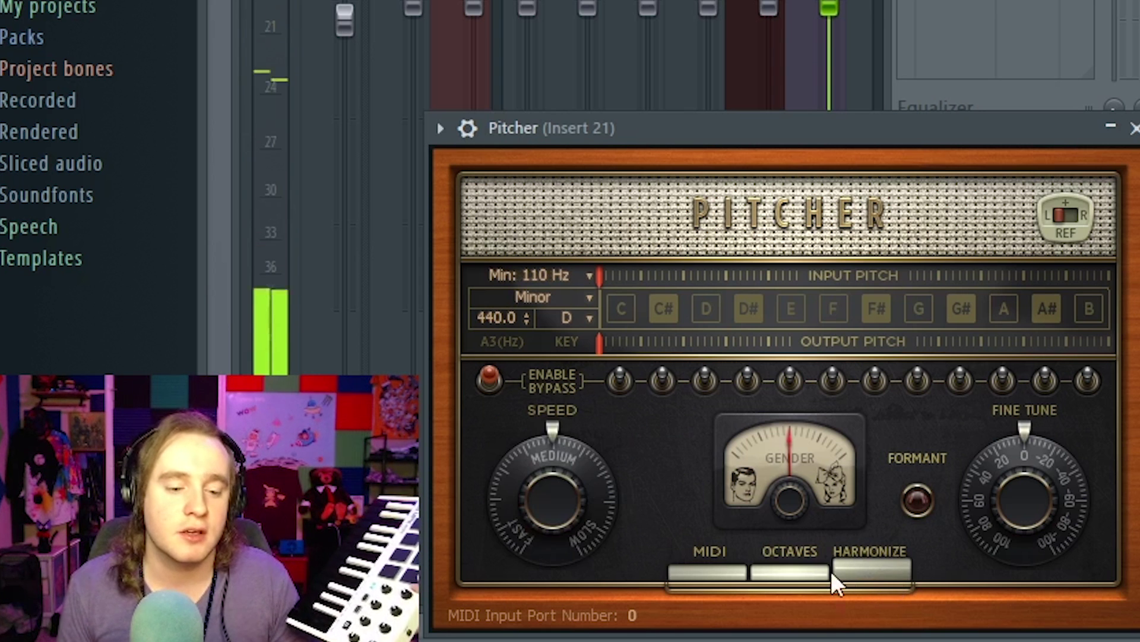
left_click(766, 571)
left_click(732, 570)
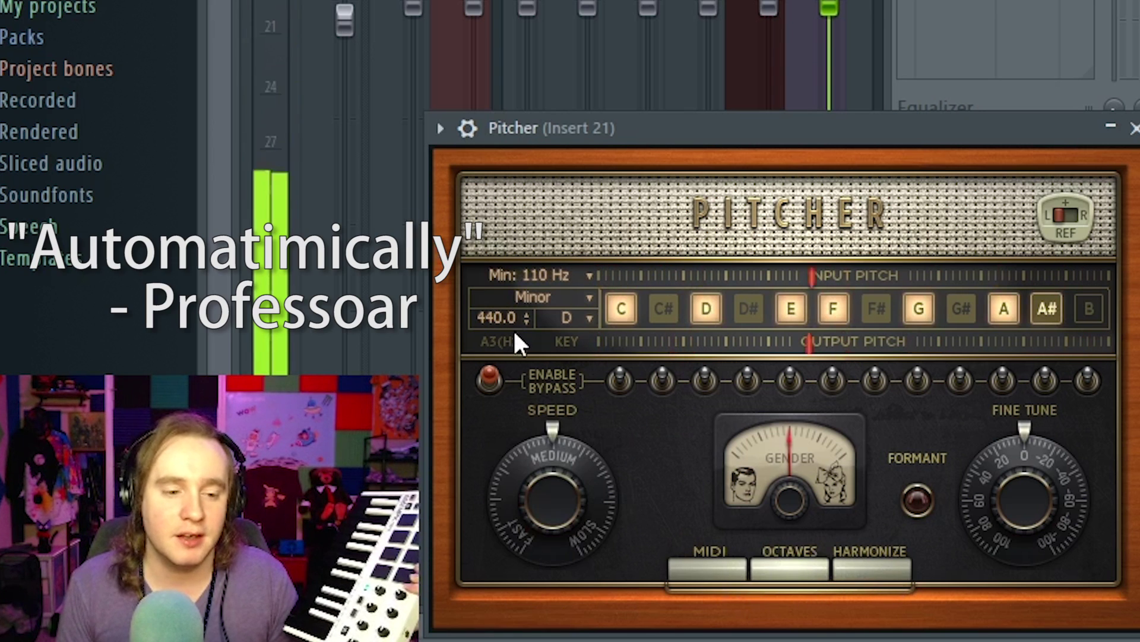
left_click(493, 379)
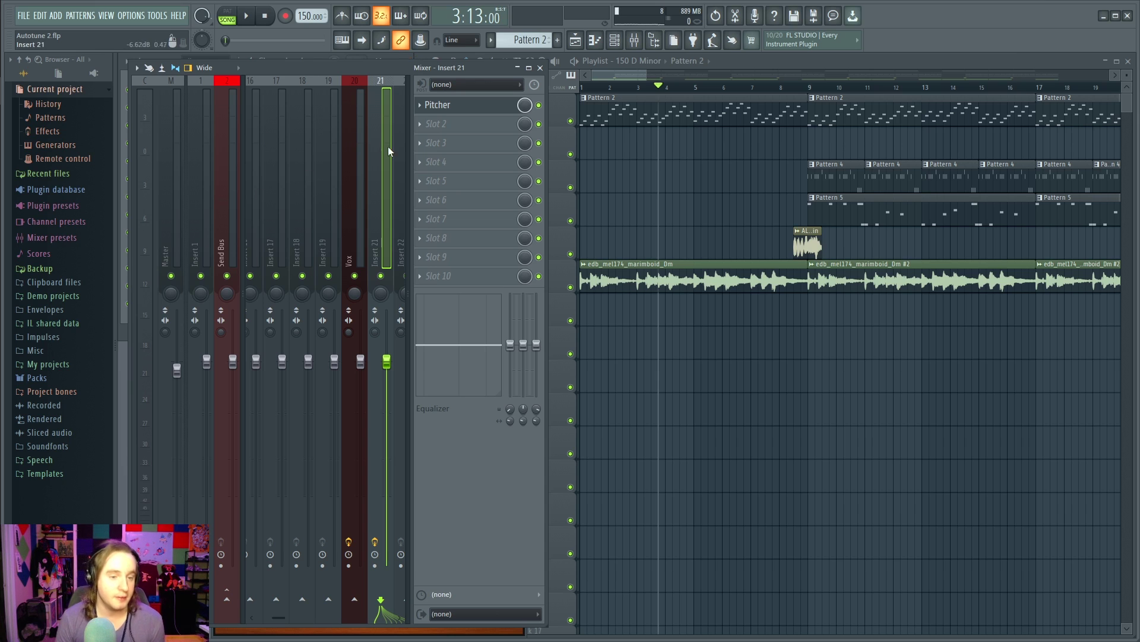
Delete the Pitcher effect from the Insert 21 mixer track
left_click(359, 161)
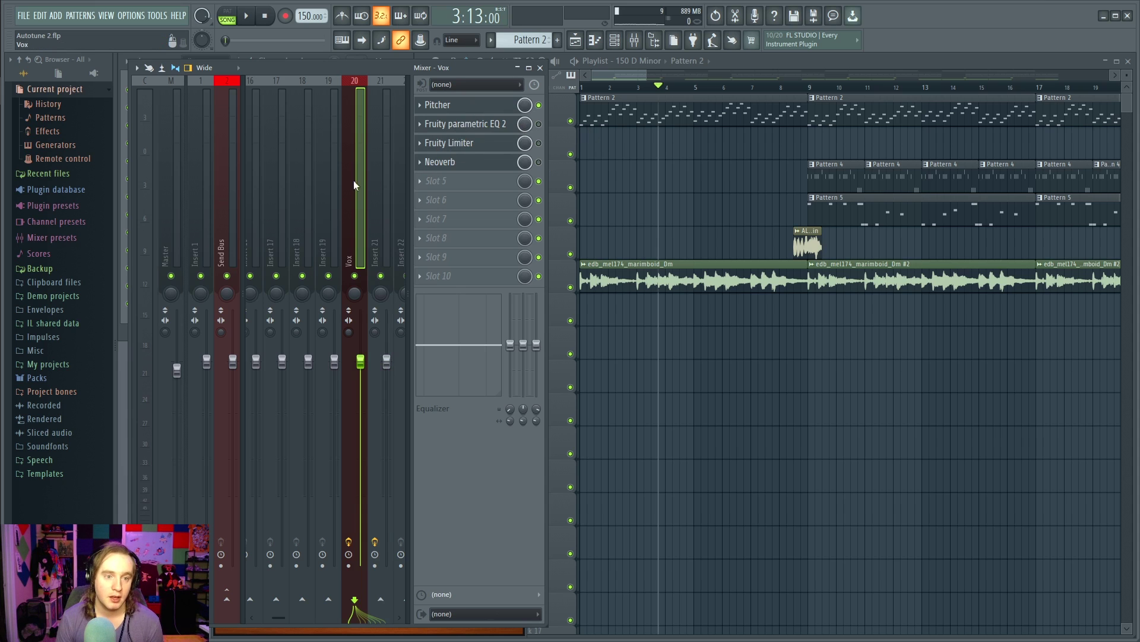
left_click(374, 173)
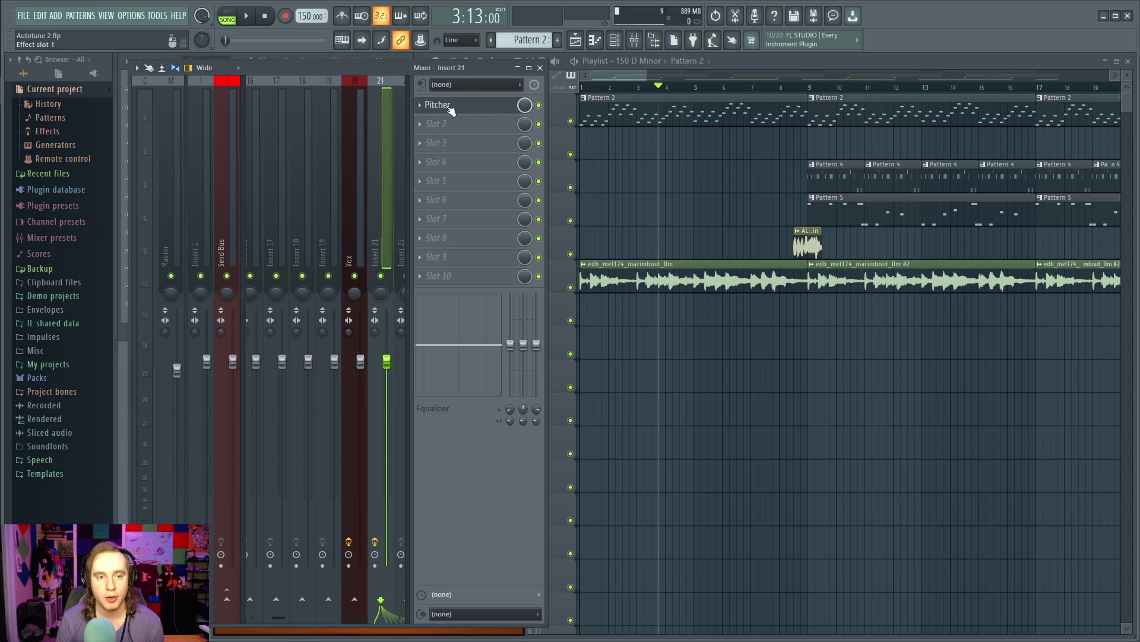
left_click(420, 104)
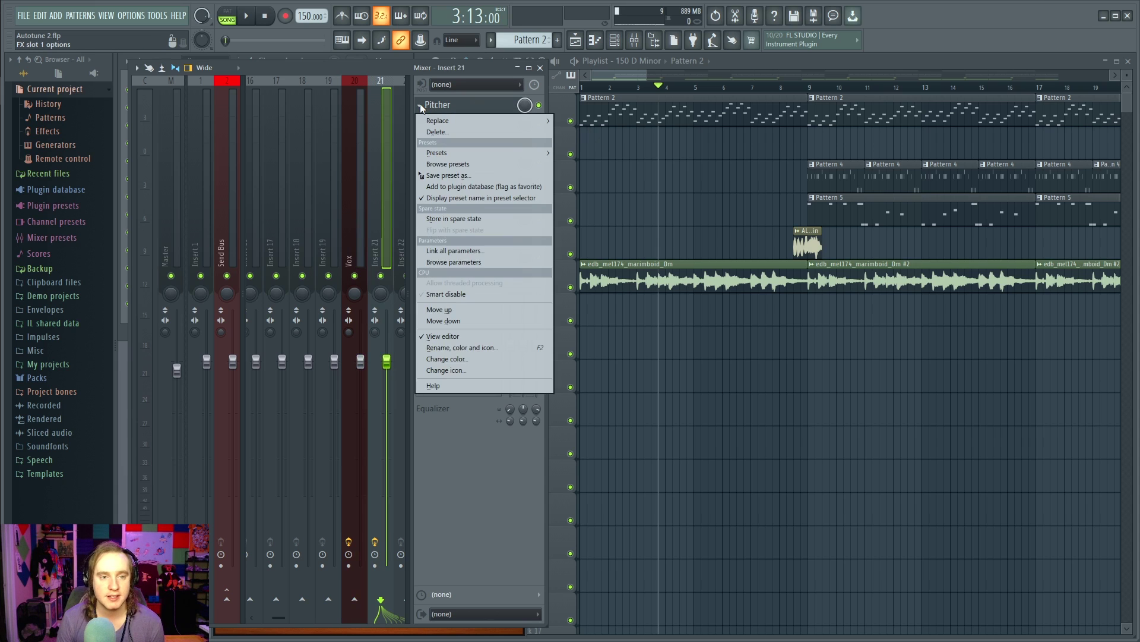
left_click(440, 132)
left_click(790, 367)
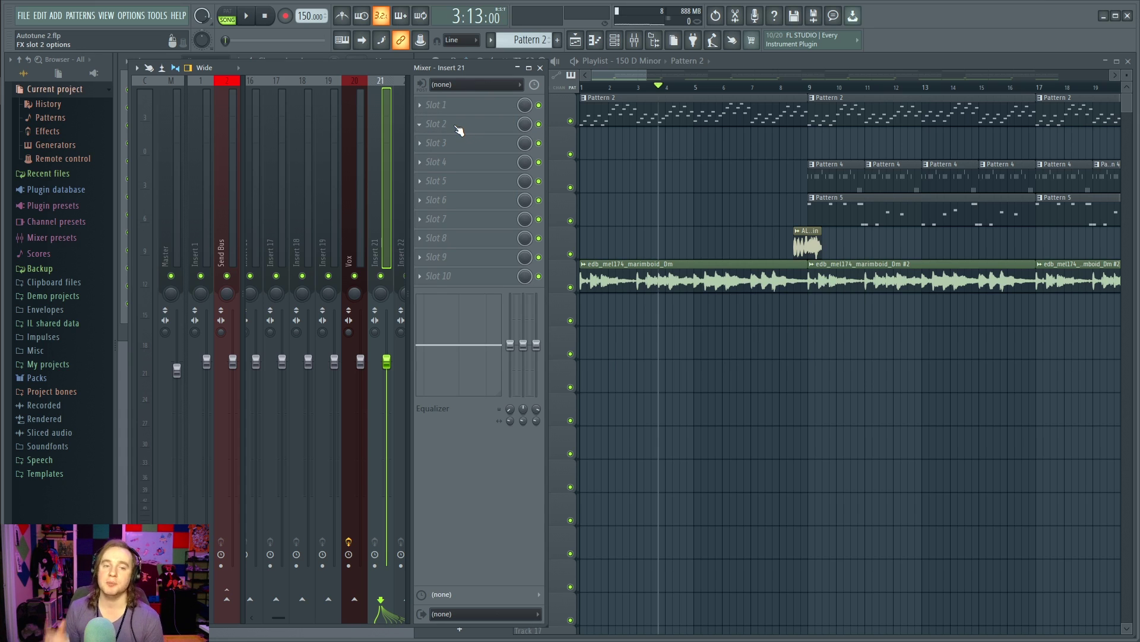
Select the Vox mixer track and open its Pitcher effect
left_click(354, 129)
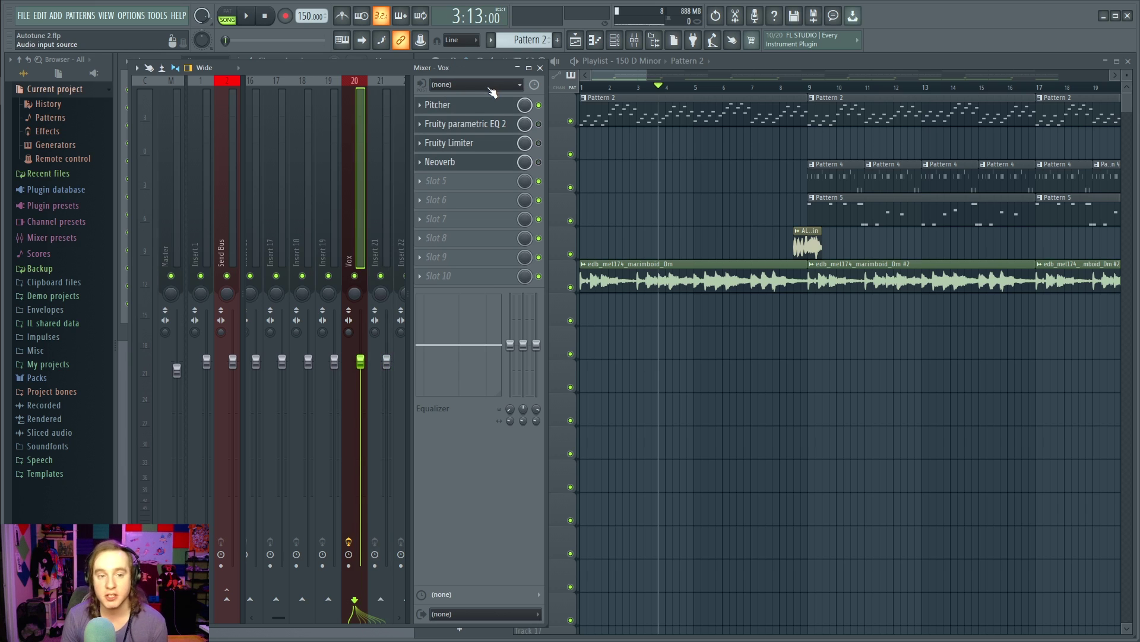
left_click(461, 105)
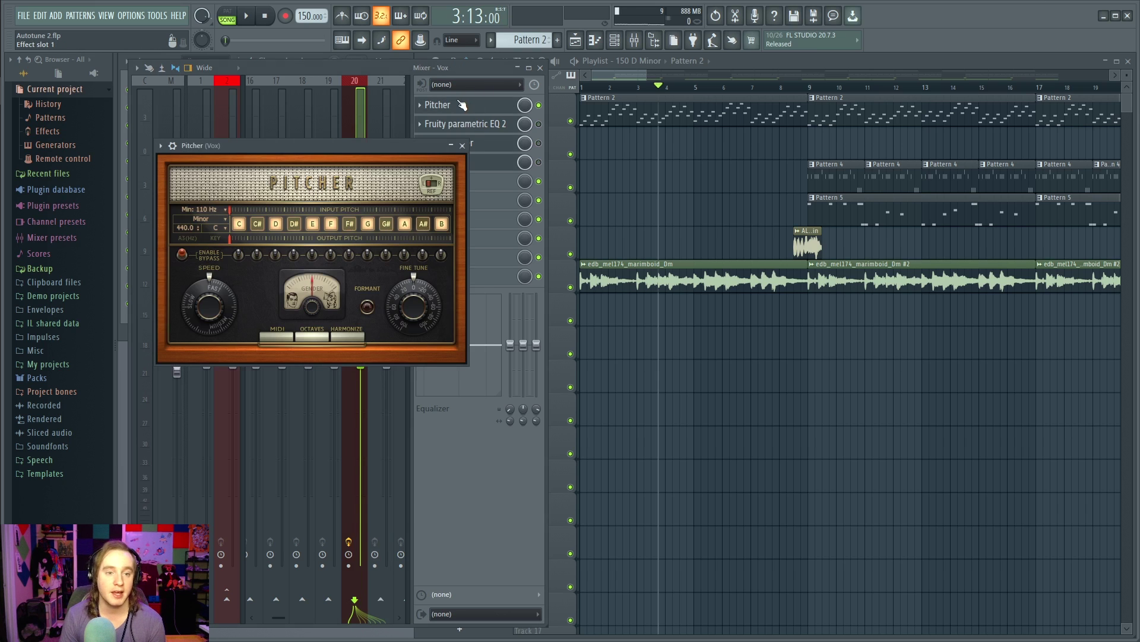
Set Pitcher's scale to Minor and its key to D
left_click(202, 219)
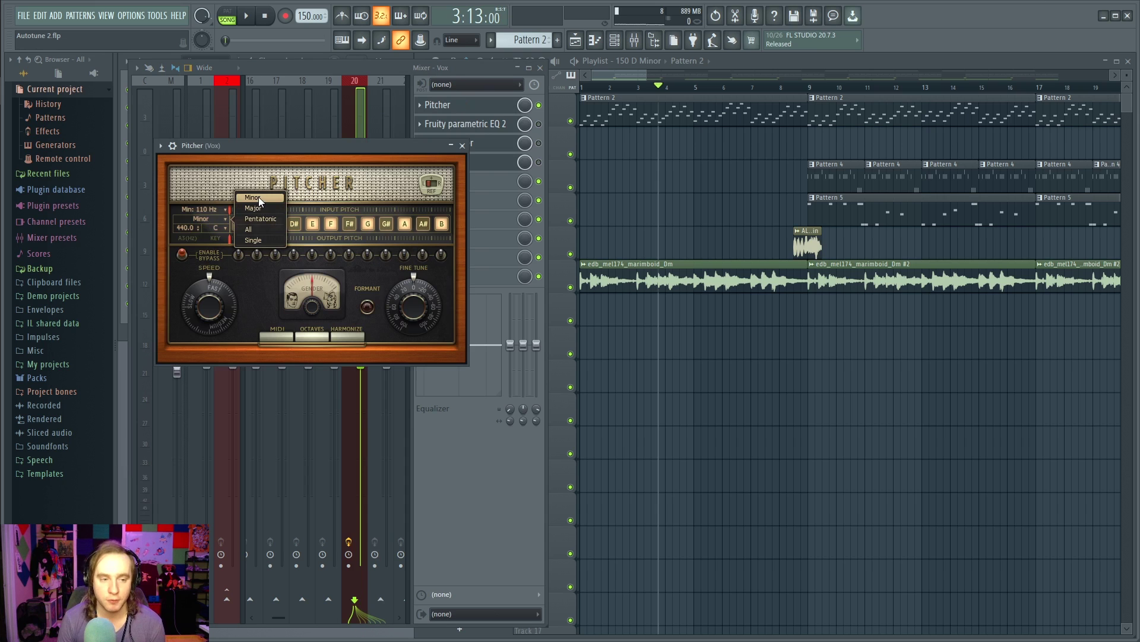
left_click(259, 197)
left_click(222, 227)
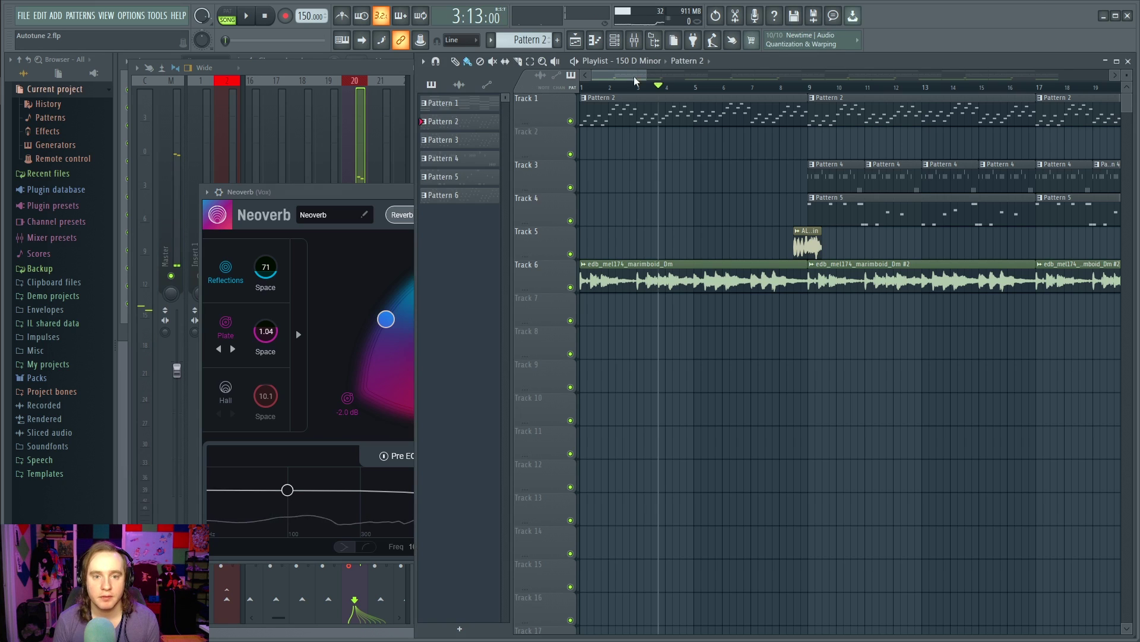
Play the song and set Pitcher's correction speed on the Vox track to 80 during playback
key("space")
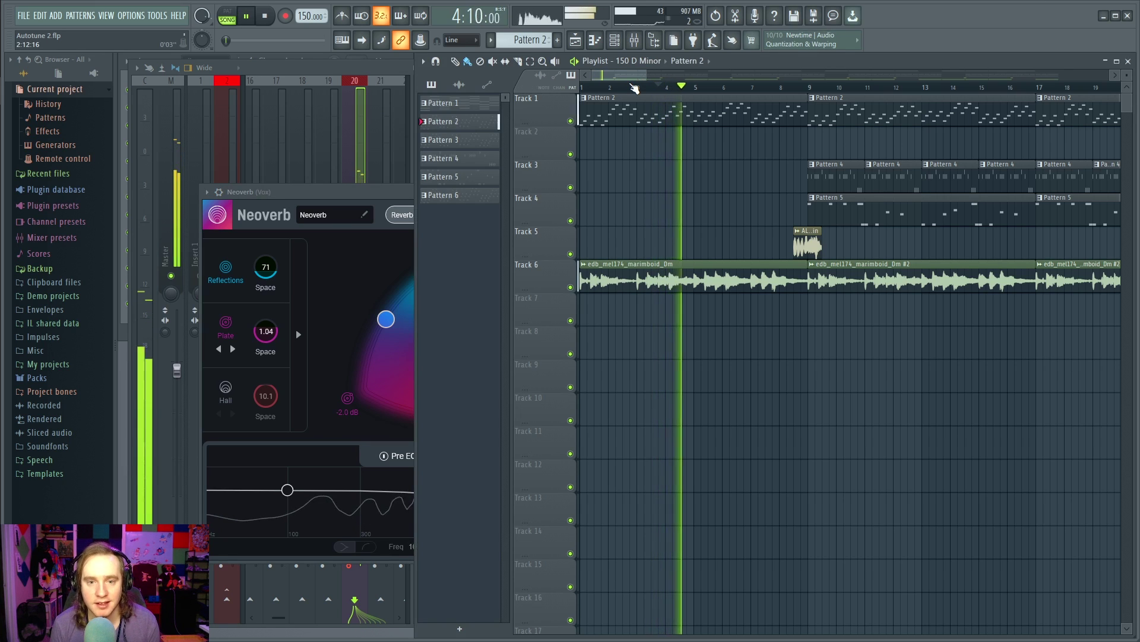
left_click(385, 78)
left_click(438, 104)
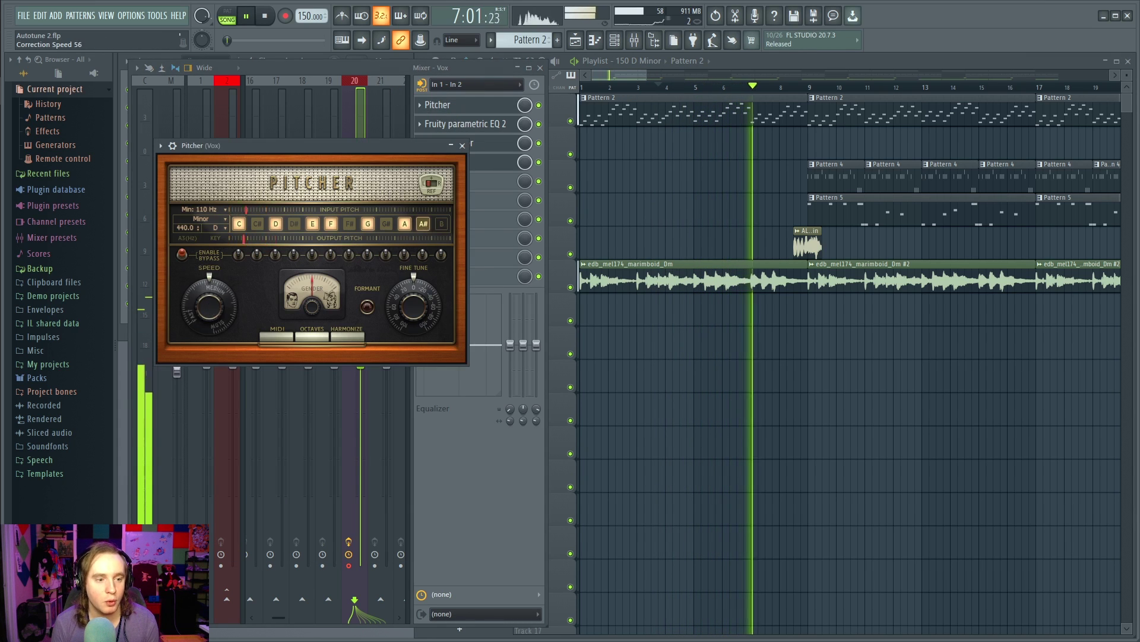
left_click_drag(209, 306, 209, 280)
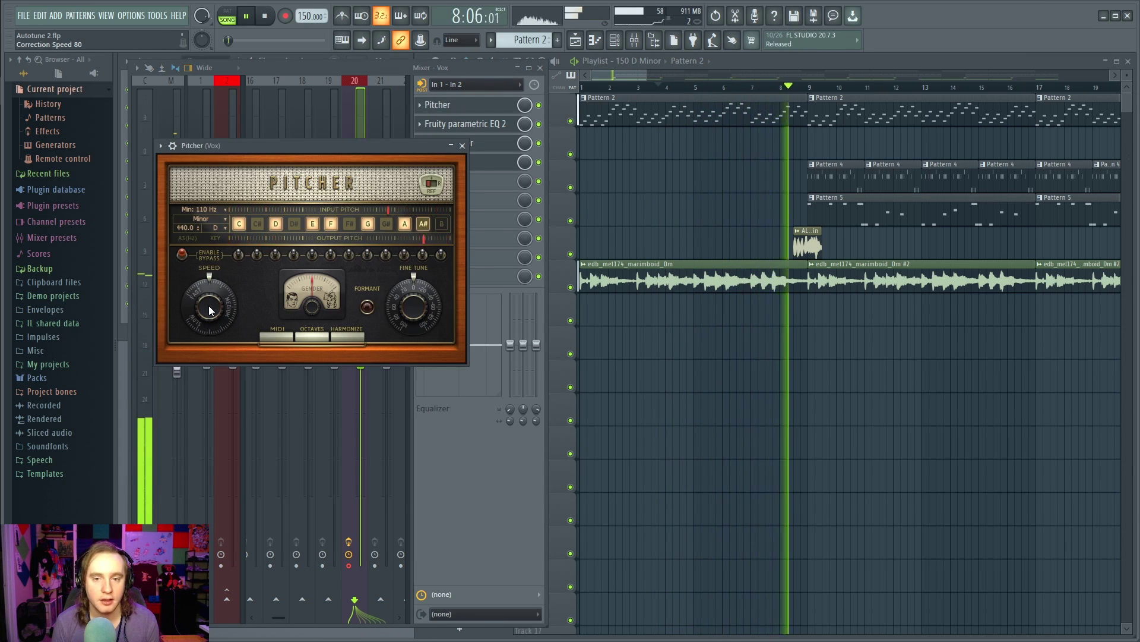
key("space")
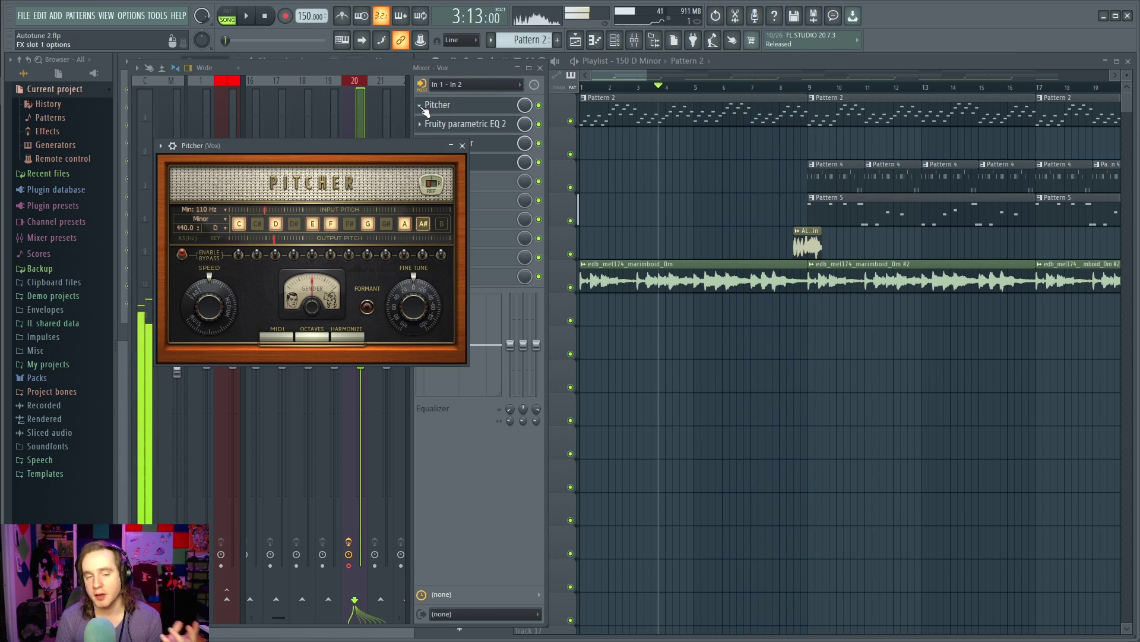
Set the Vox track's audio input to none and Insert 21's input to In 1 - In 2, routing Insert 21 to Vox
left_click(463, 83)
left_click(443, 155)
left_click(377, 160)
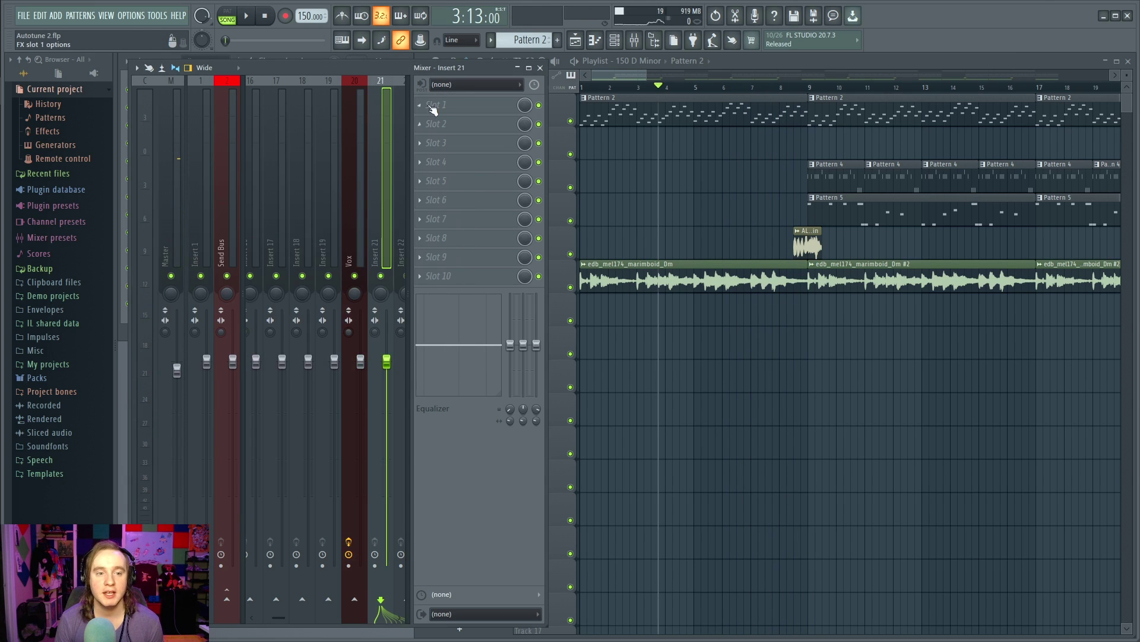
left_click(457, 84)
left_click(453, 106)
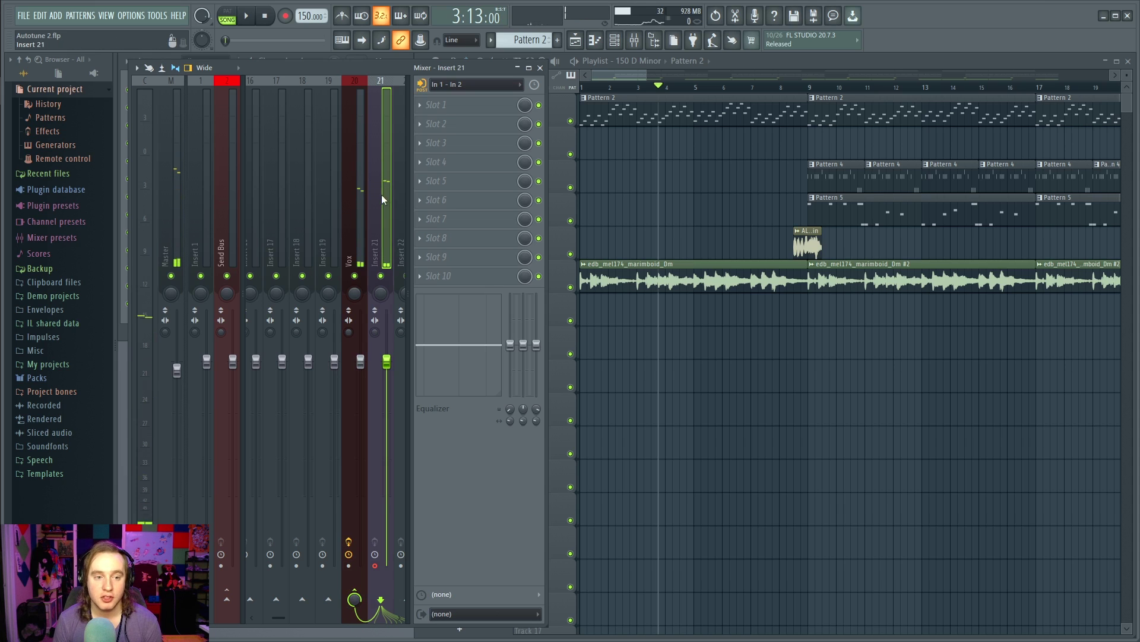
Compare the input and effect slots of the Vox and Insert 21 mixer tracks
left_click(355, 214)
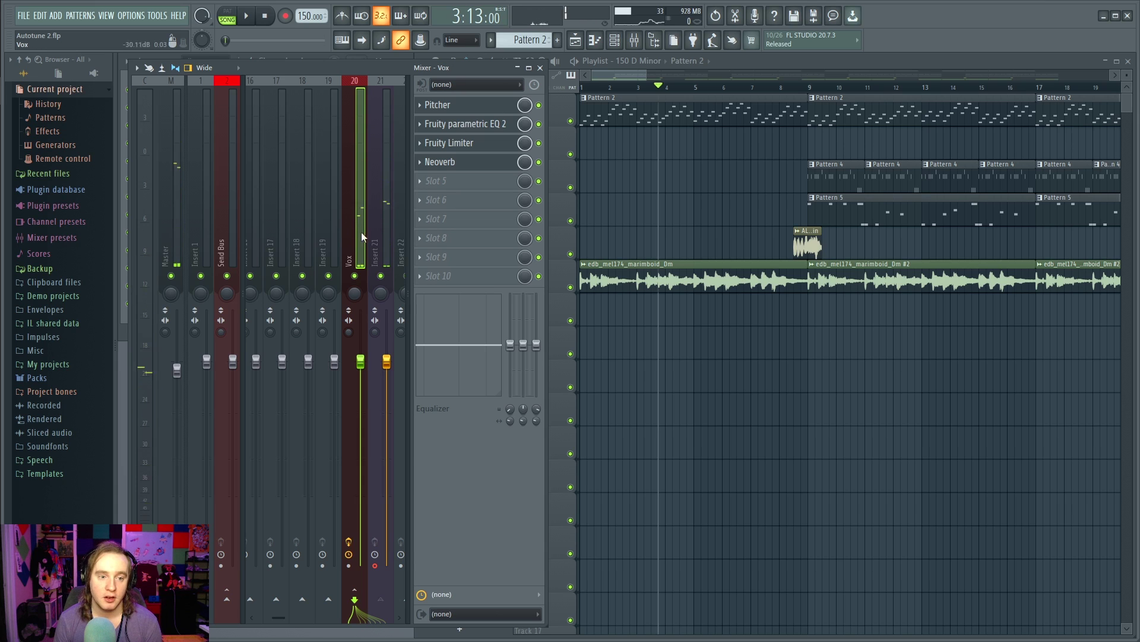
left_click(381, 205)
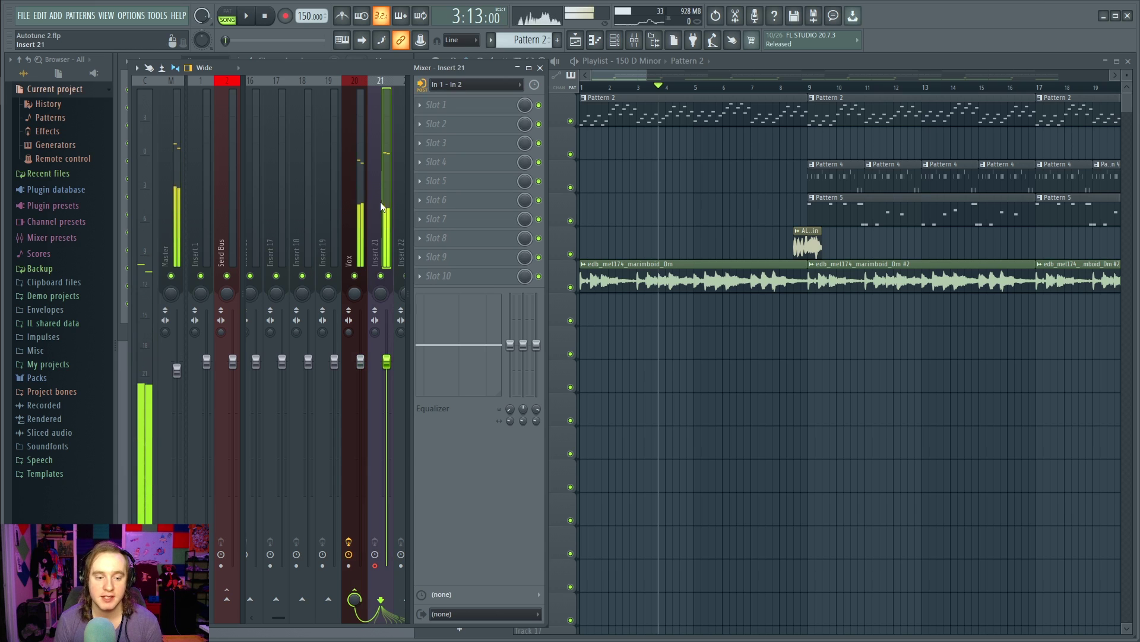
left_click(348, 175)
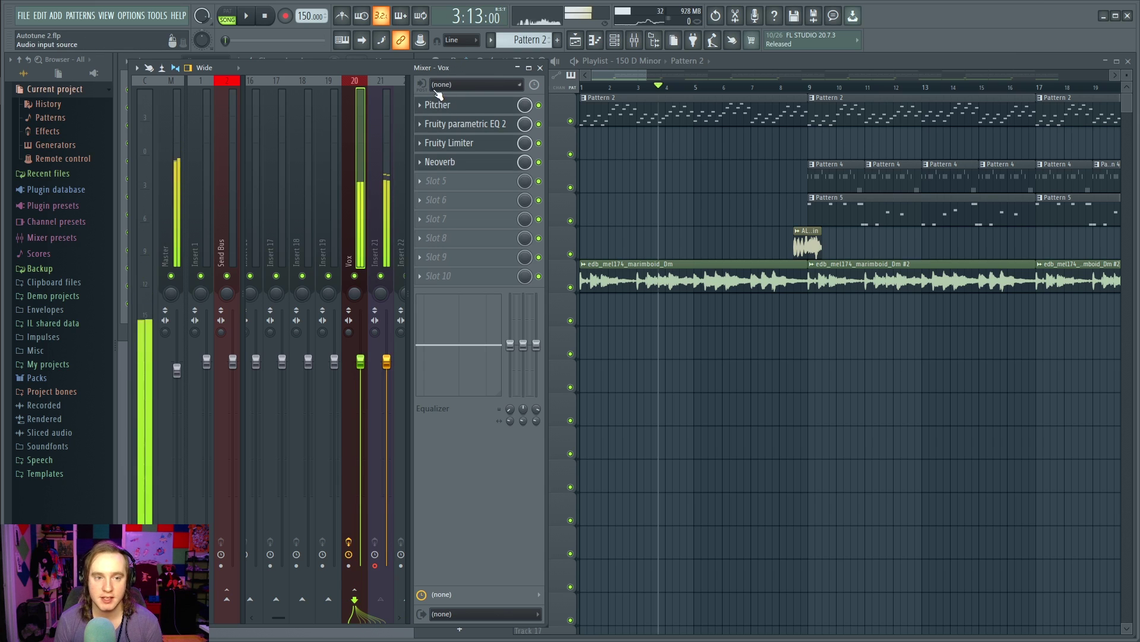
left_click(381, 162)
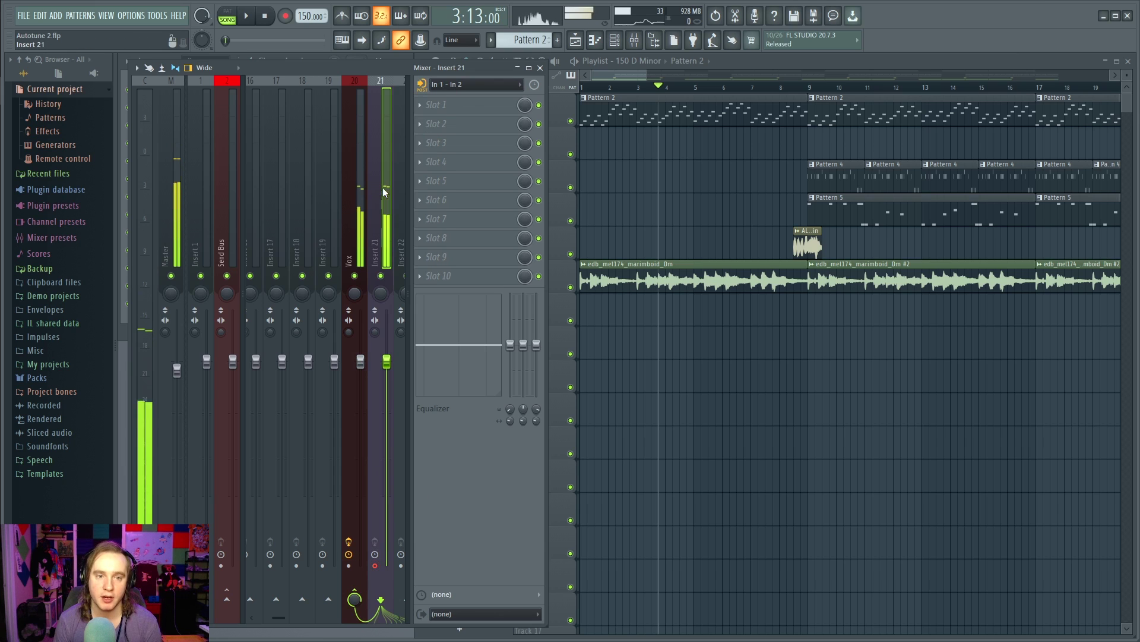
left_click(354, 95)
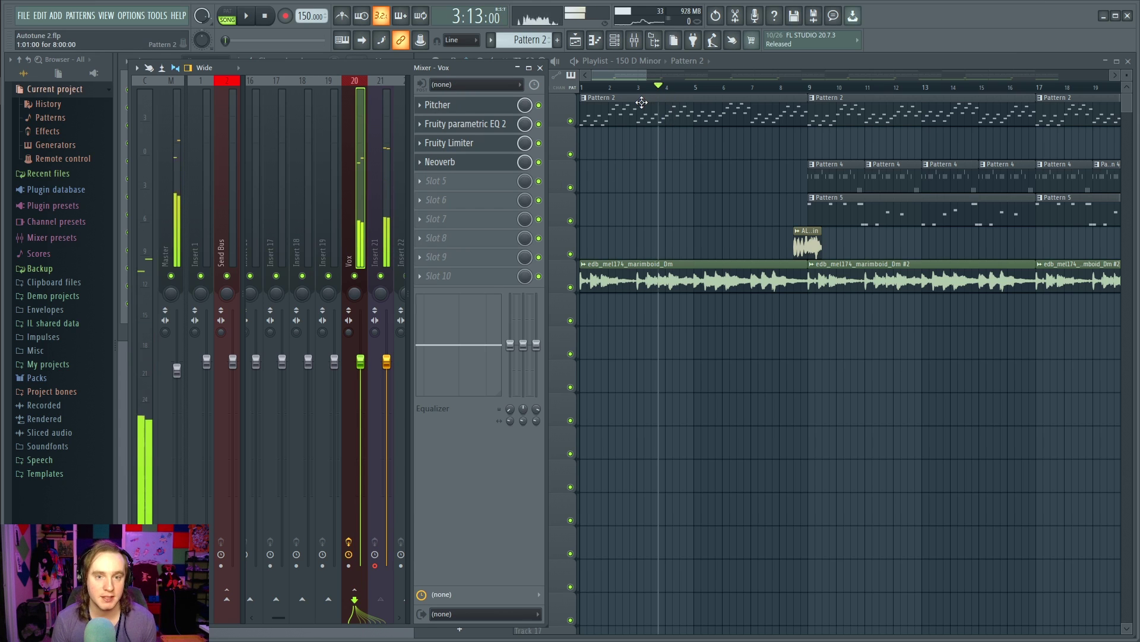
Record a short vocal test from Insert 21 into the playlist as an audio clip, starting in bar 3
left_click(285, 16)
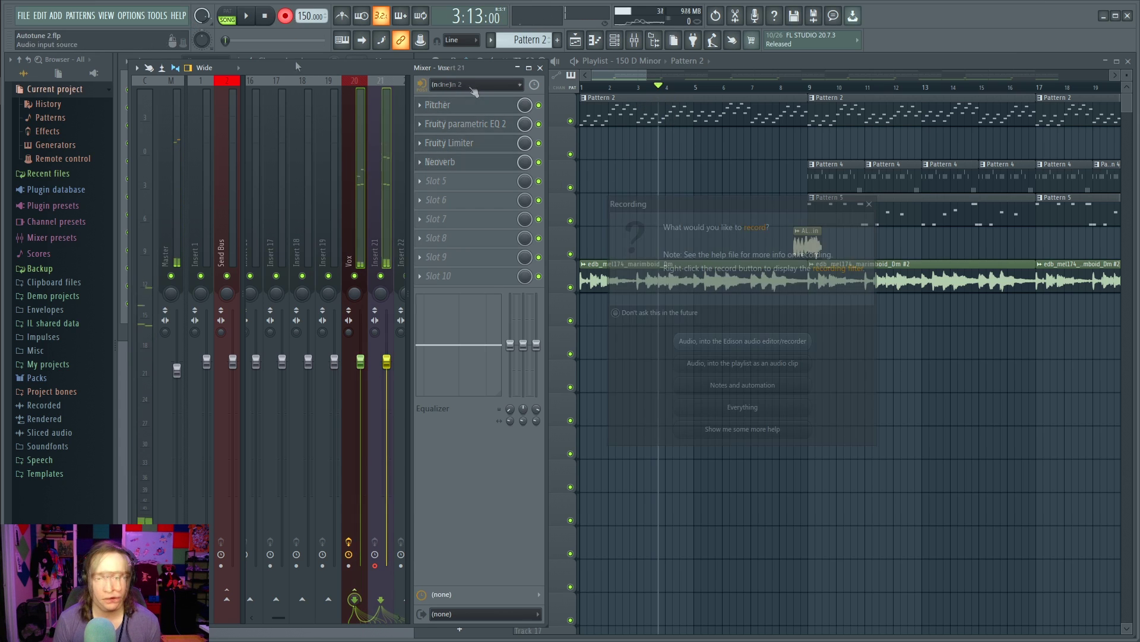
left_click(743, 340)
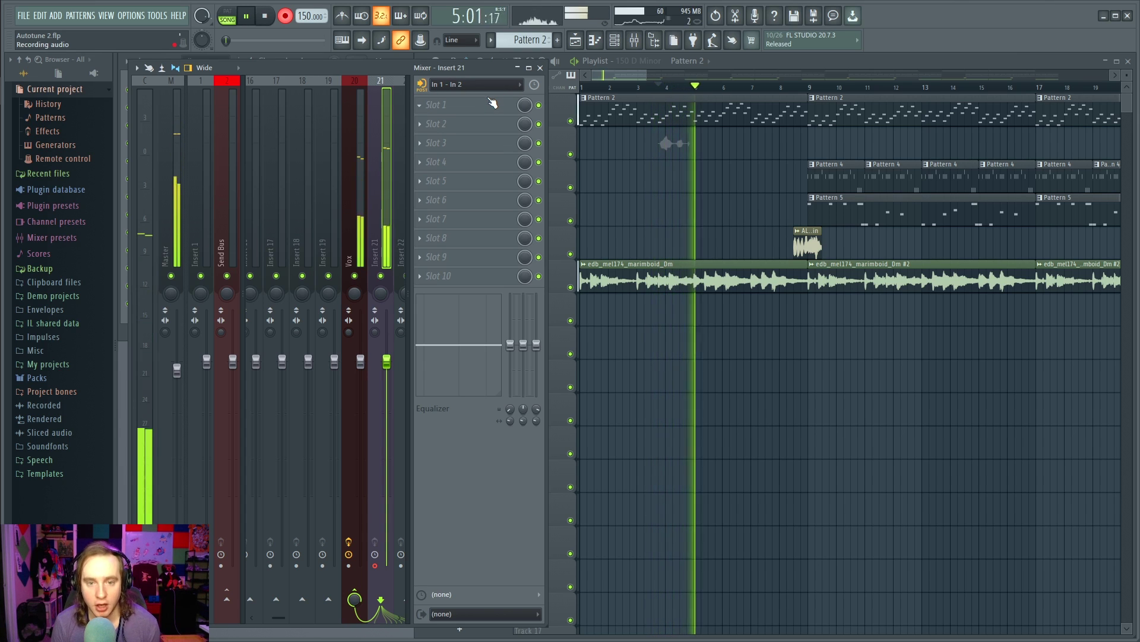
key("space")
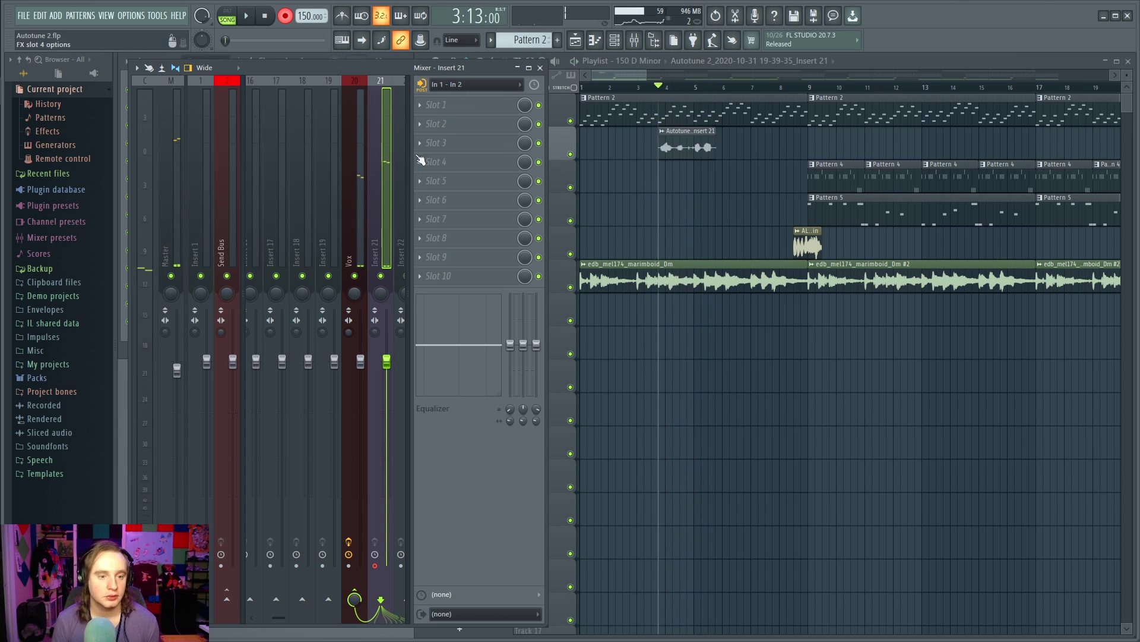
Remove the routing from Insert 21 to the Vox mixer track
left_click(354, 165)
left_click(381, 231)
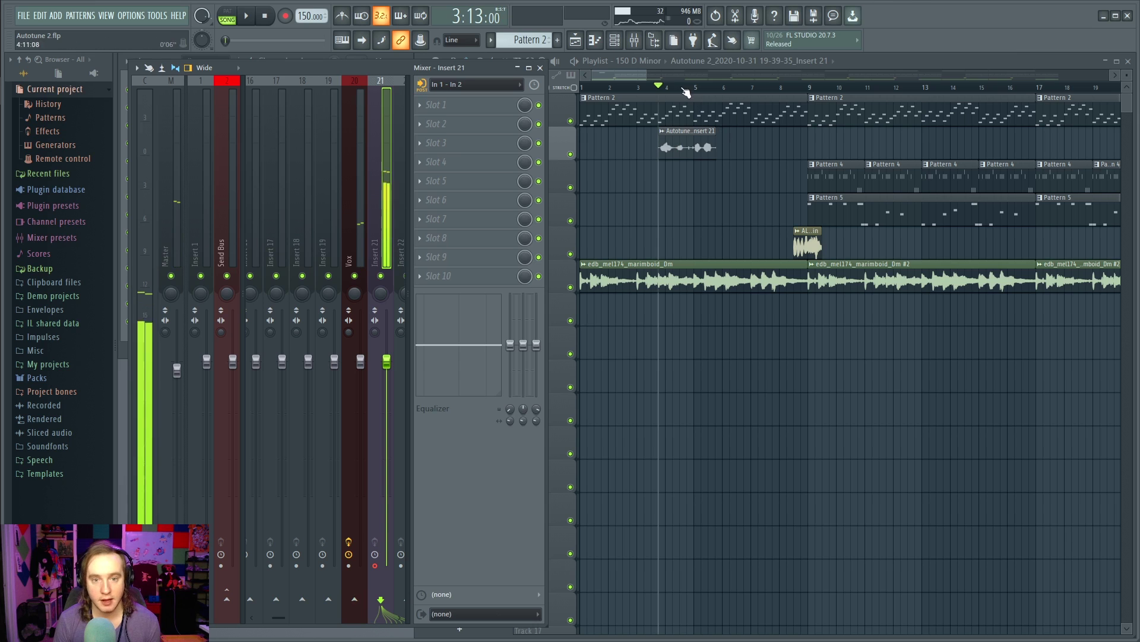
Open the test recording's settings, solo Track 2 and listen to the clip from its start
left_click(670, 106)
double_click(677, 146)
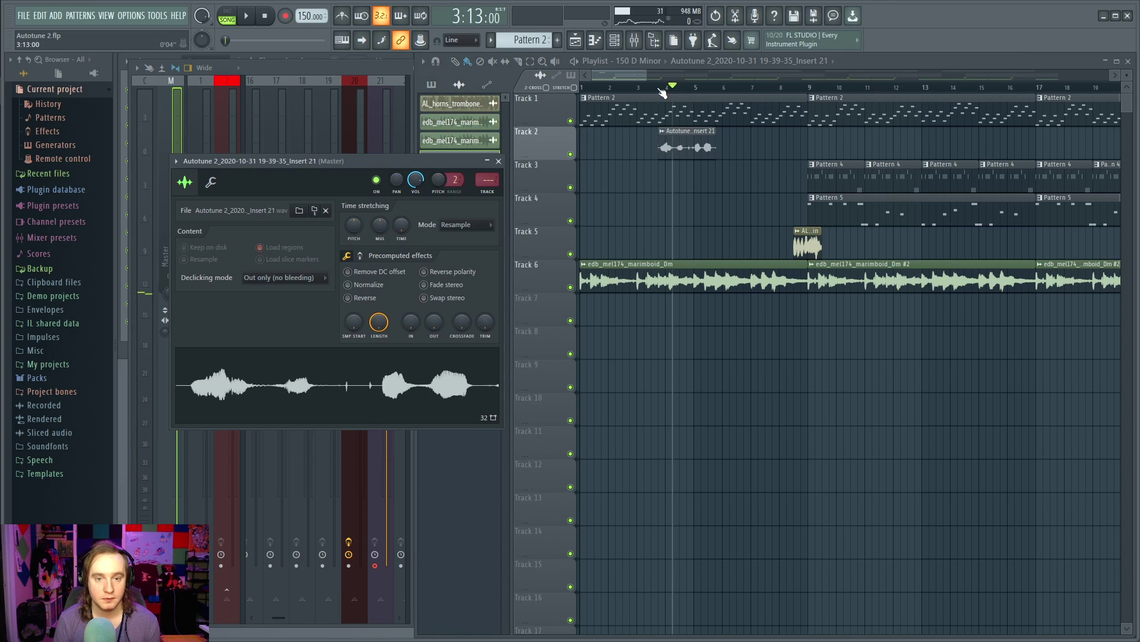
left_click(660, 88)
right_click(567, 158)
right_click(571, 154)
key("space")
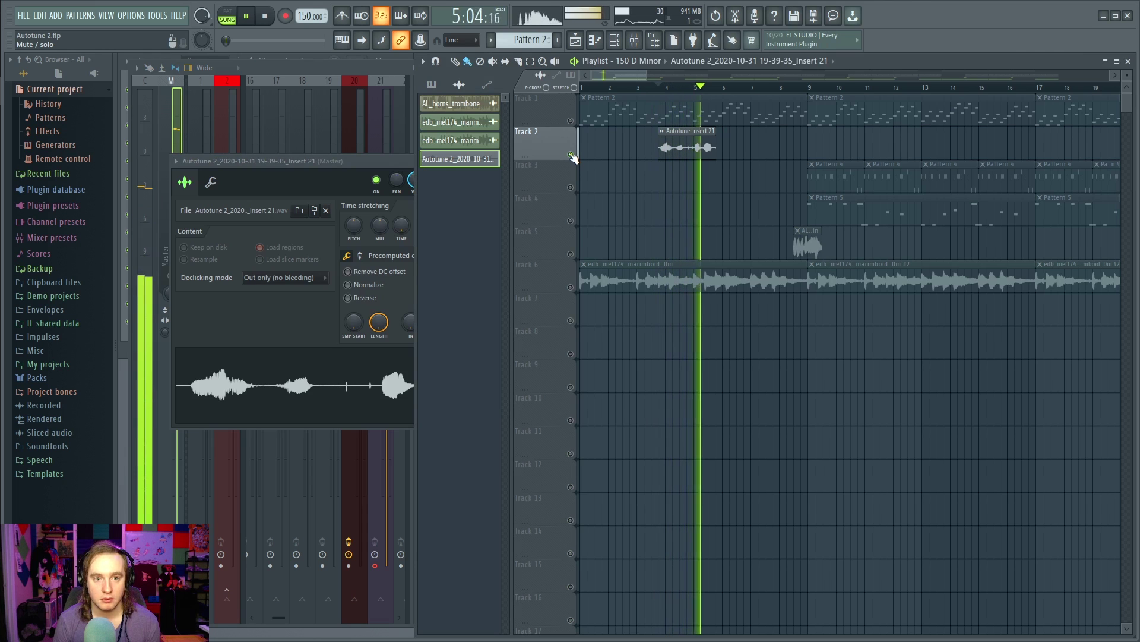
key("space")
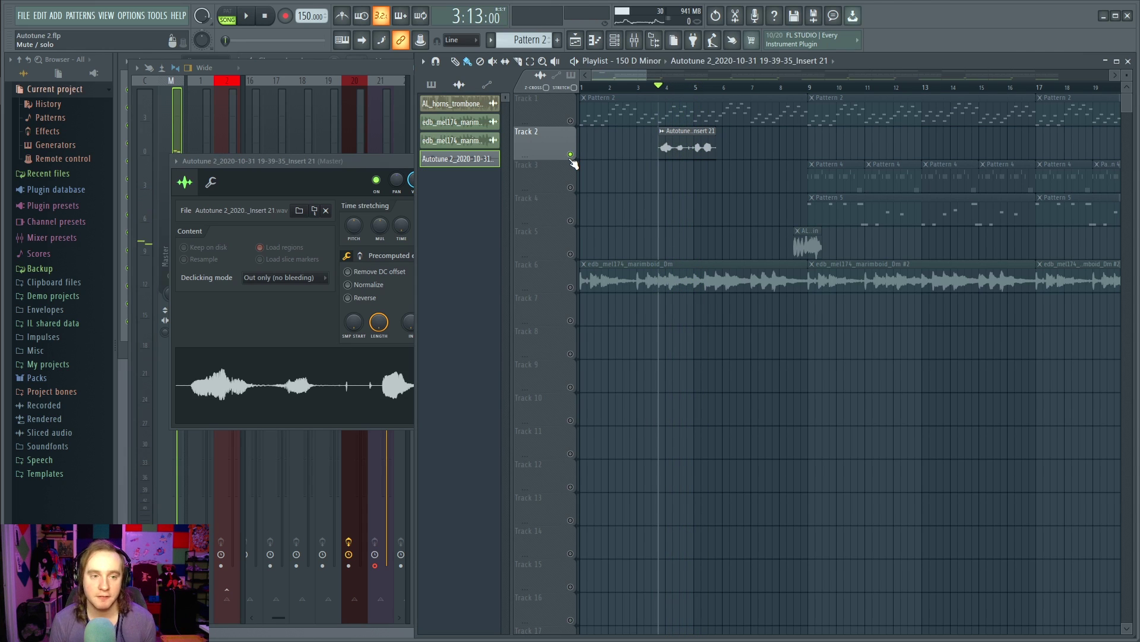
Delete the test recording from Track 2, unsolo the playlist tracks and select the Insert 21 mixer track
left_click(380, 72)
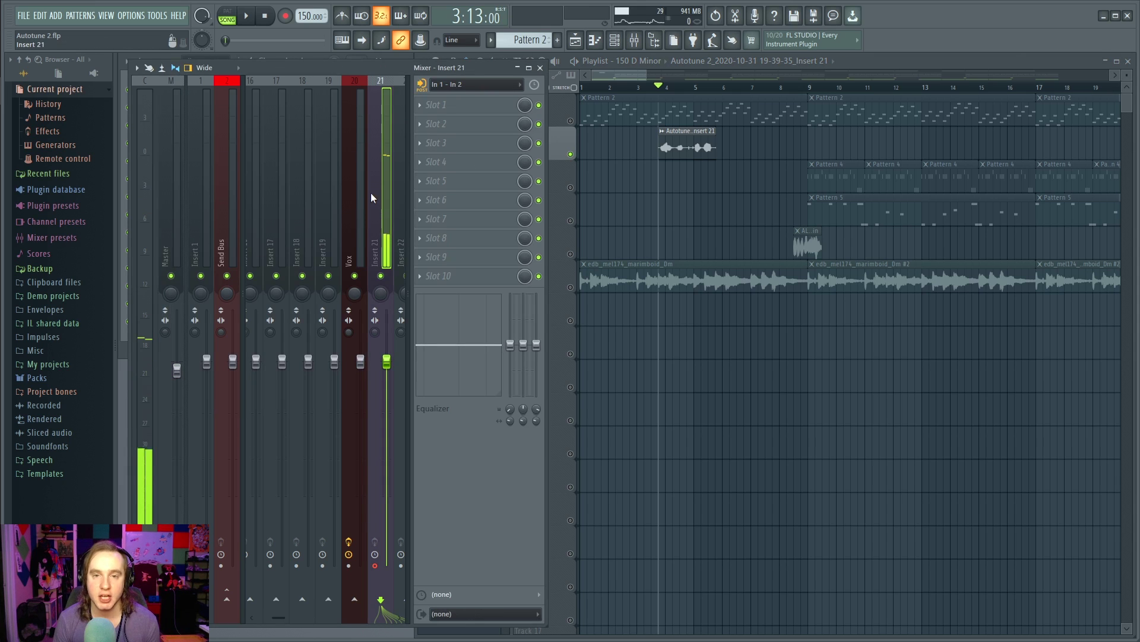
left_click(581, 154)
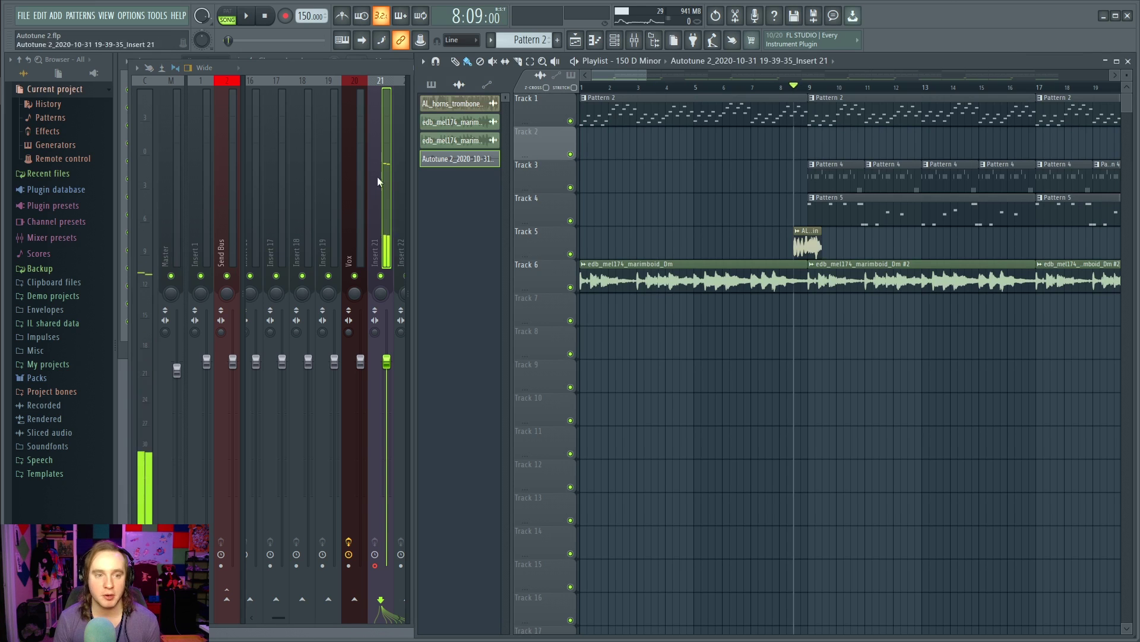
left_click(352, 195)
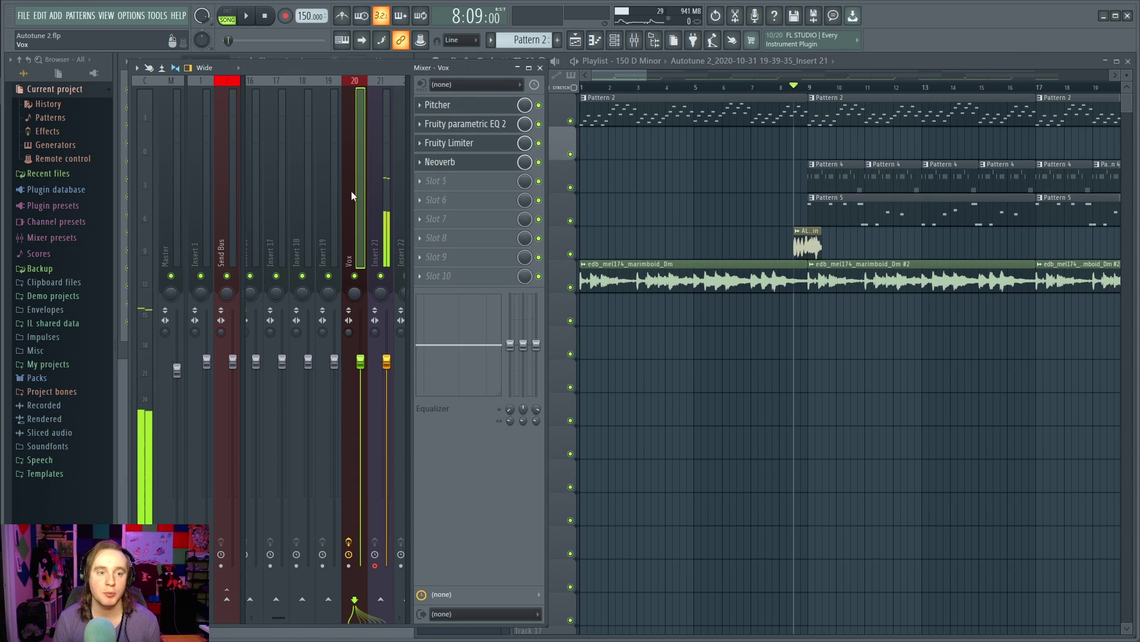
left_click(383, 172)
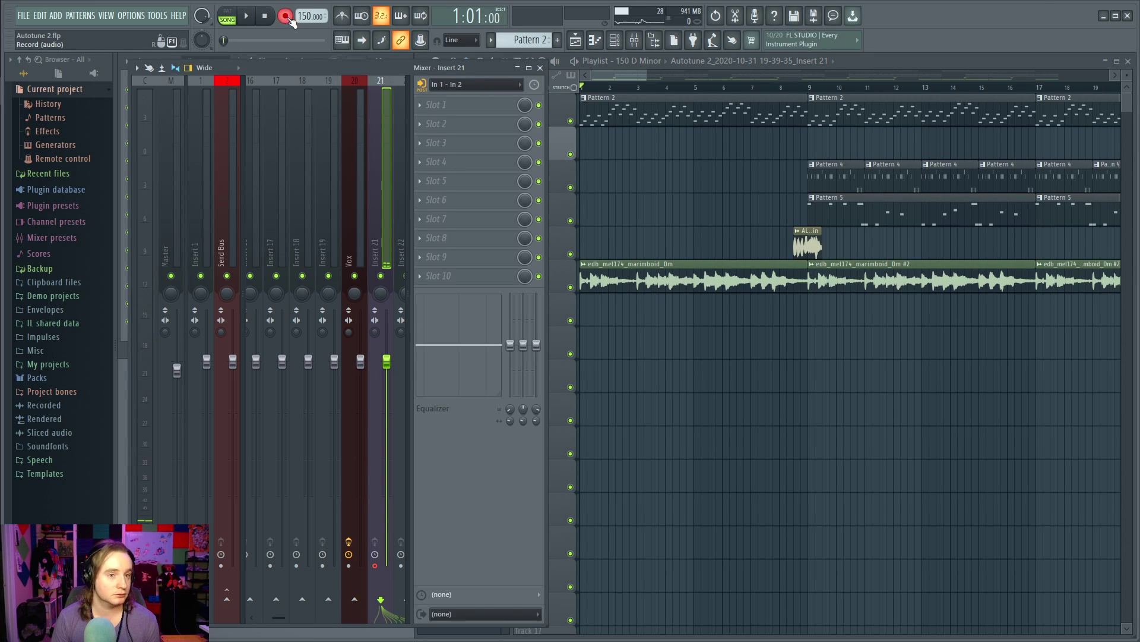
Record a vocal take from Insert 21 into the playlist as an audio clip, from bar 1 to about bar 27
left_click(287, 17)
left_click(737, 365)
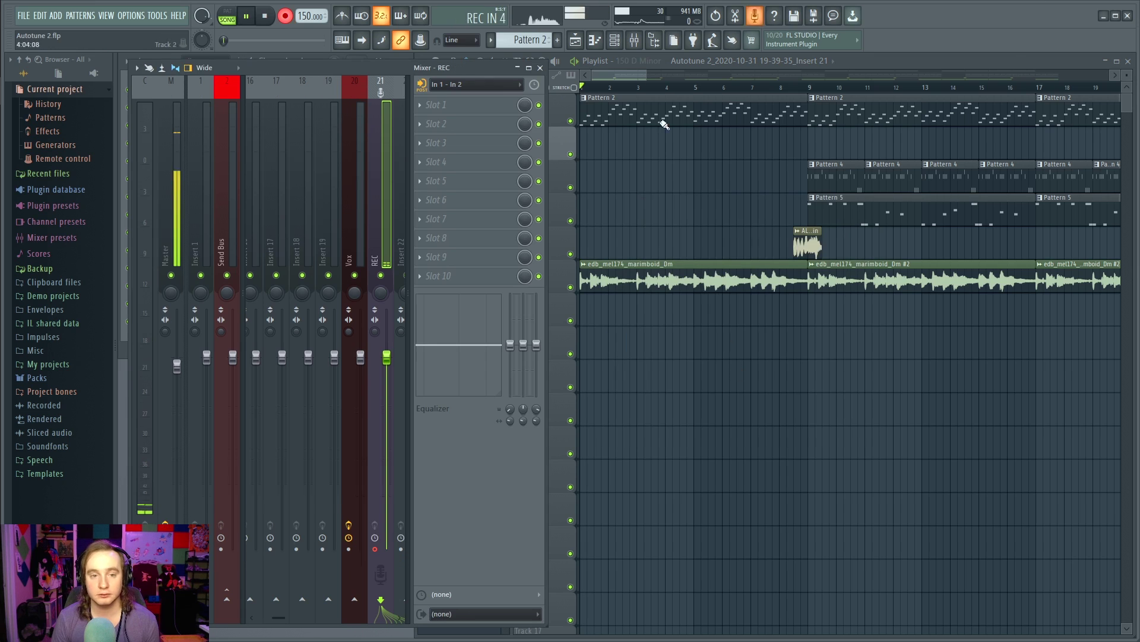
left_click(614, 77)
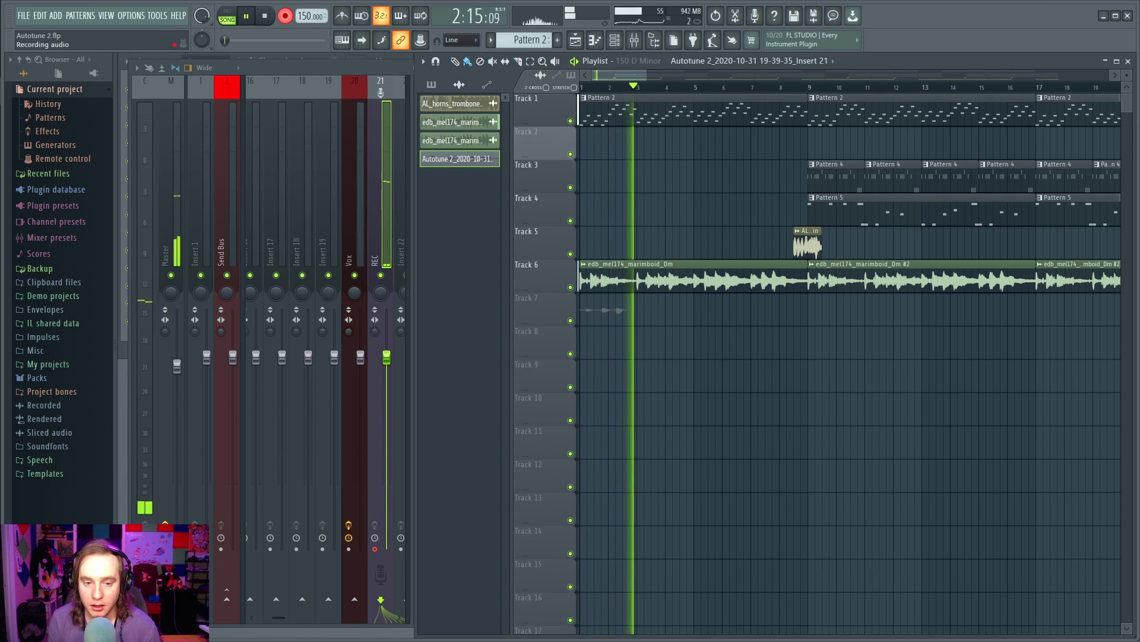
left_click_drag(1139, 357, 1139, 65)
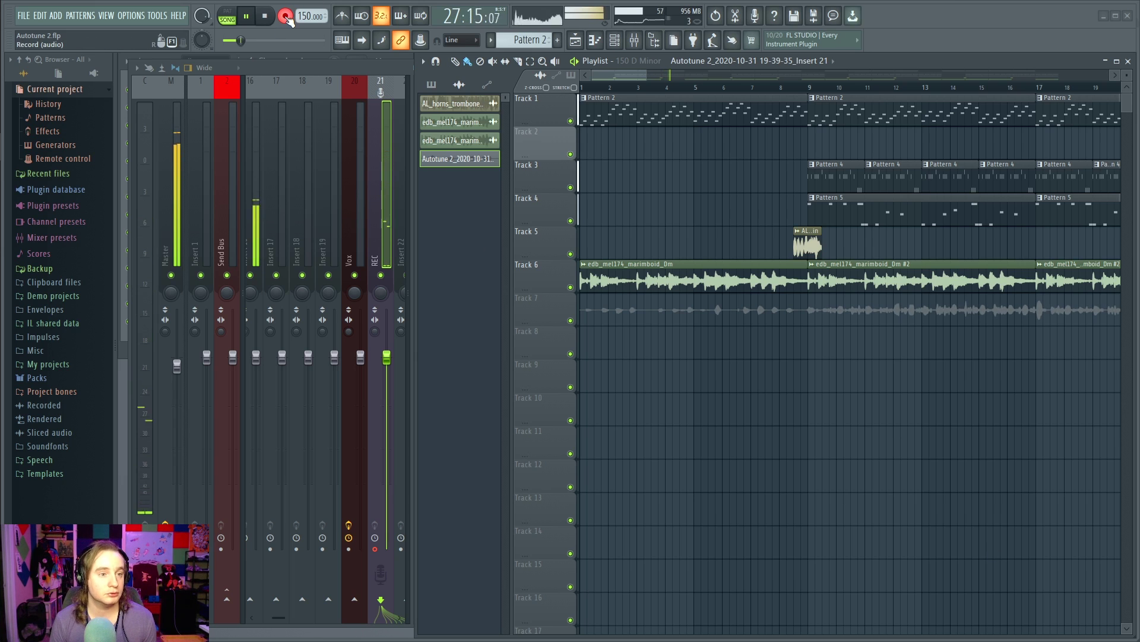
left_click(265, 16)
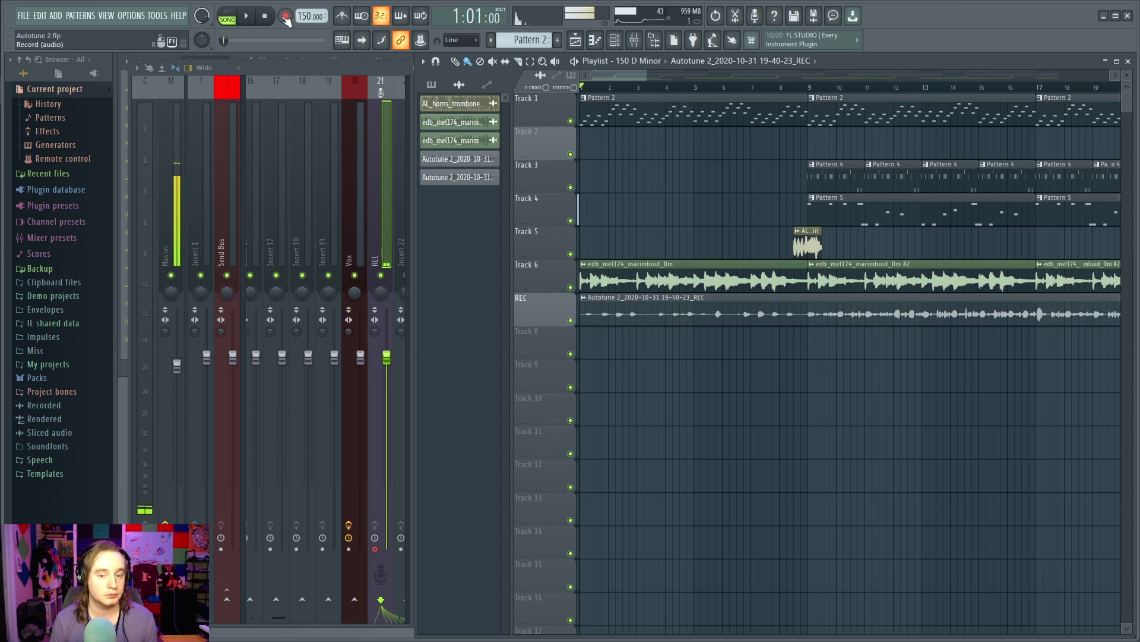
Solo the REC playlist track and listen to the dry vocal recording from bar 9
left_click(813, 87)
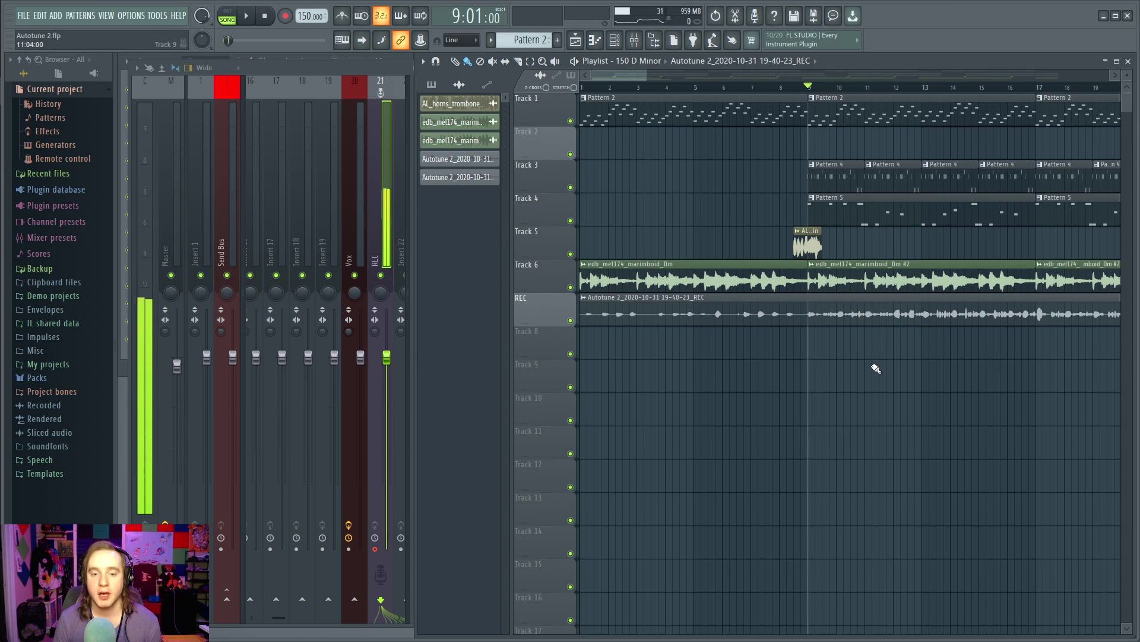
left_click(571, 320, "ctrl")
key("space")
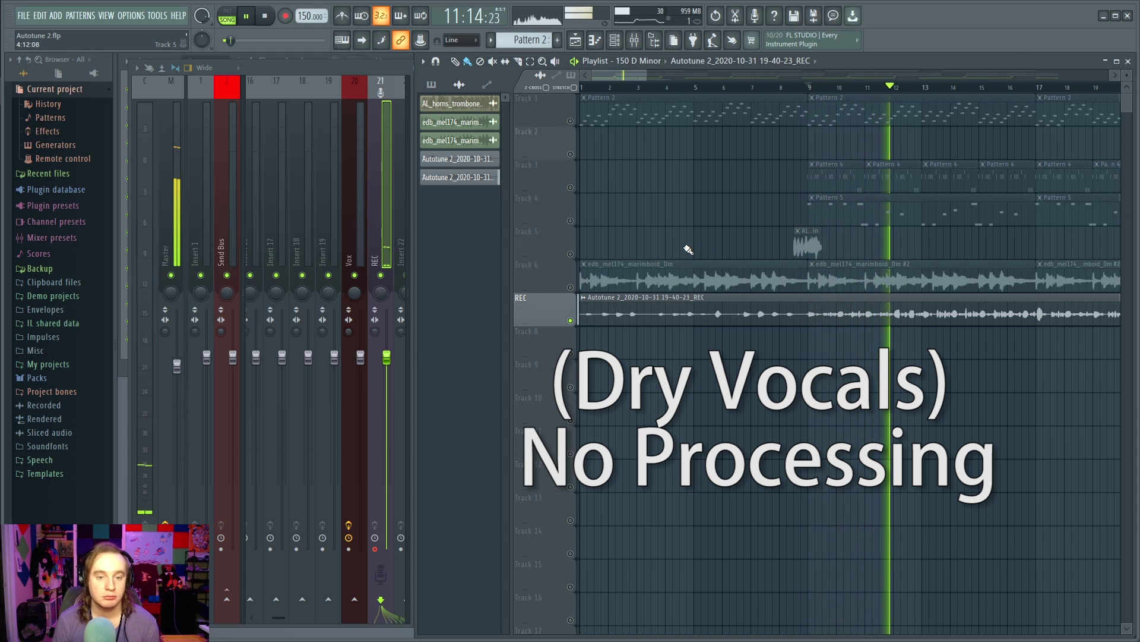
key("space")
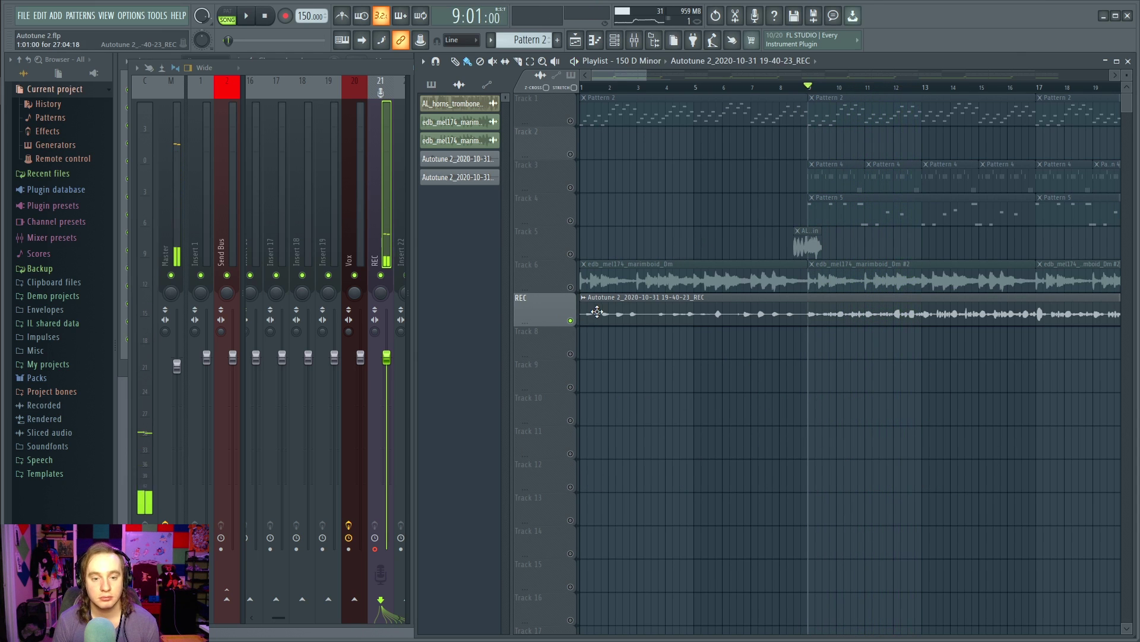
Route the recorded vocal clip to the Vox mixer track and show that track's effect chain
double_click(615, 312)
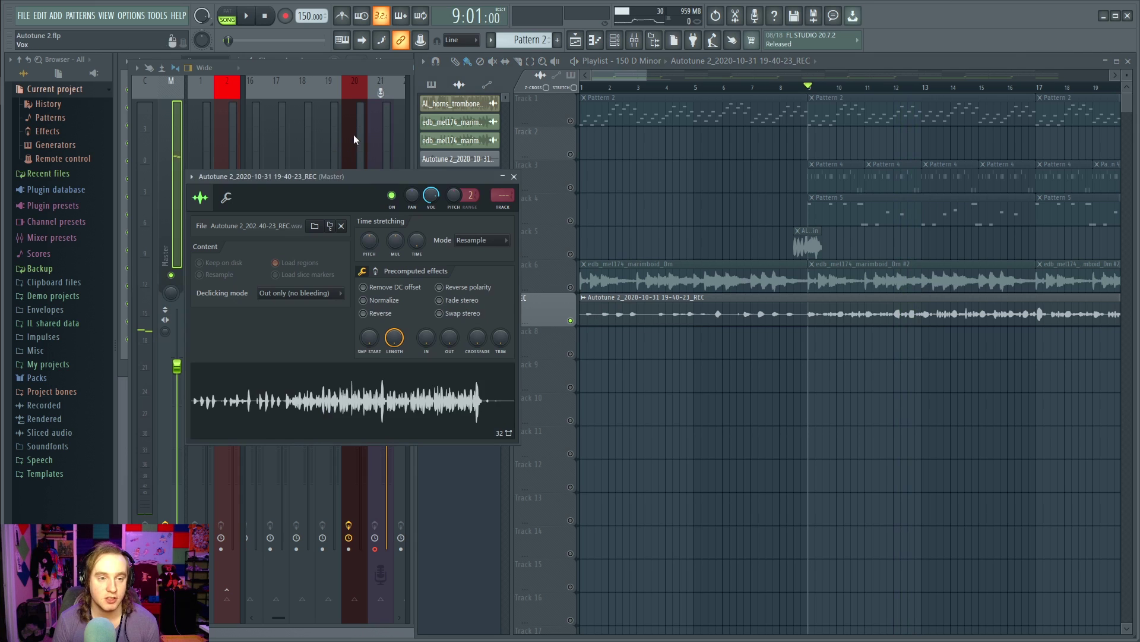
left_click(354, 106)
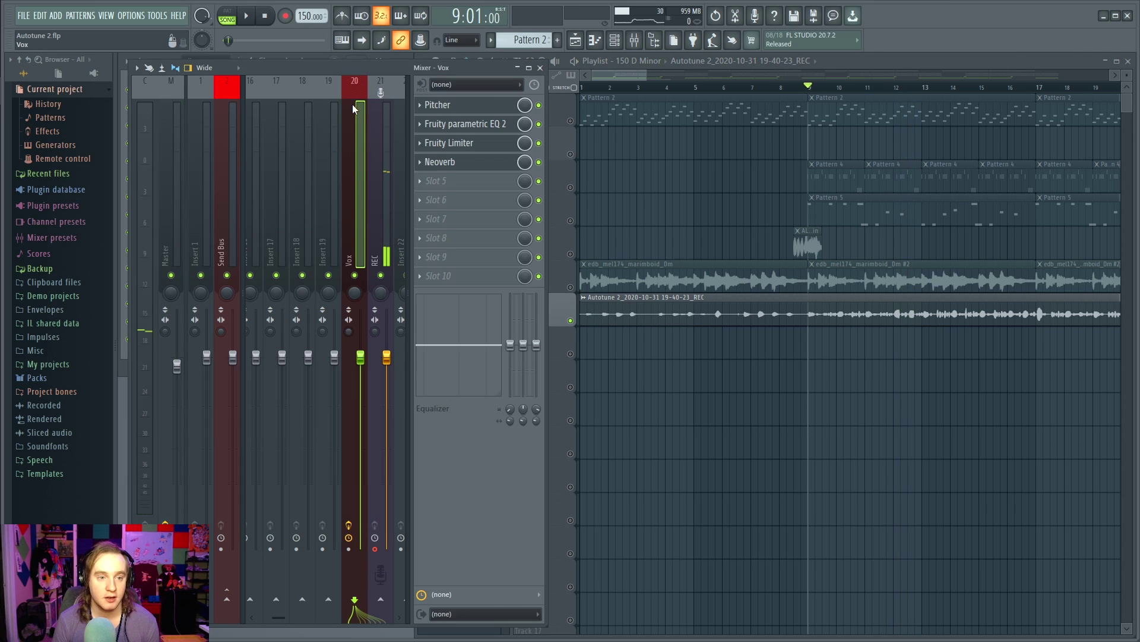
double_click(762, 312)
left_click_drag(504, 195, 503, 178)
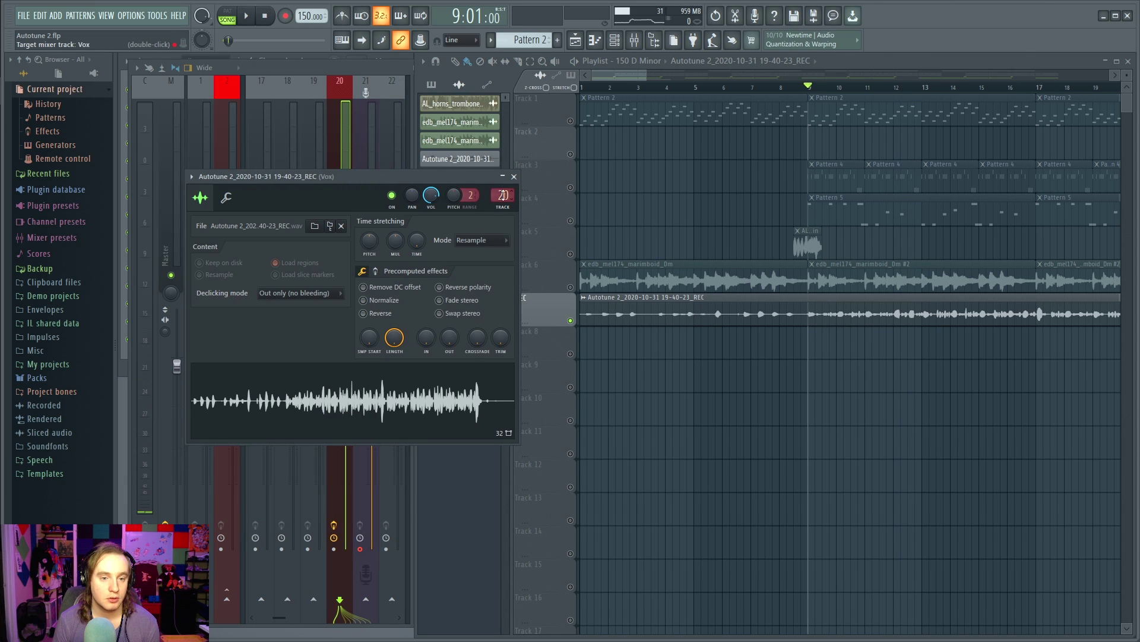
left_click(332, 132)
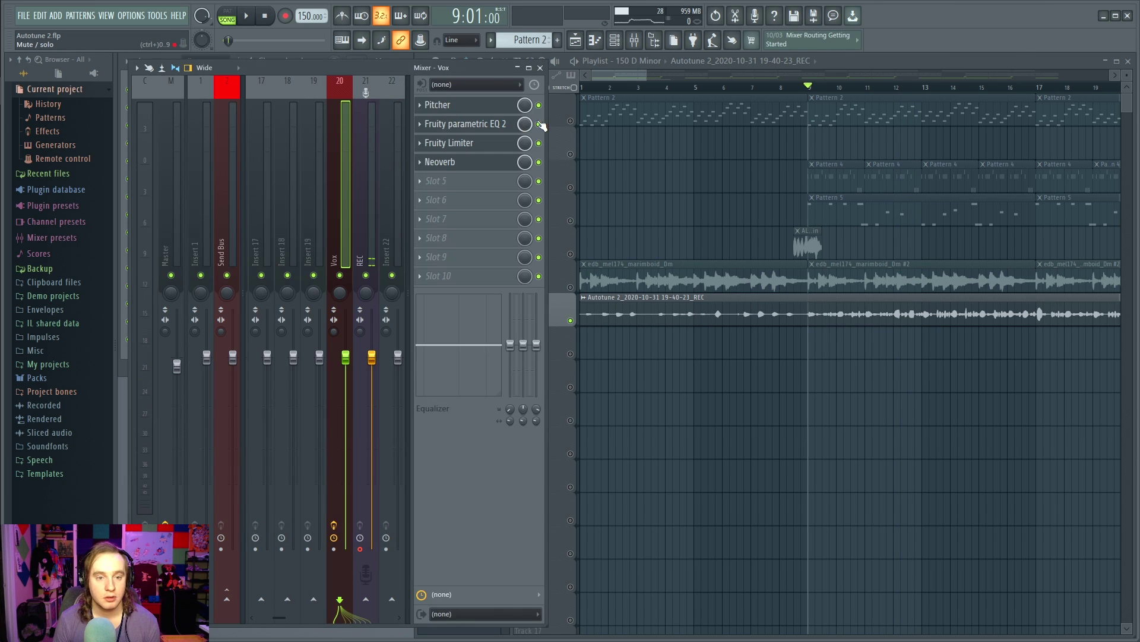
Play the soloed vocal from bar 9 while switching Fruity parametric EQ 2, Fruity Limiter and Neoverb back on in the Vox effect chain
key("space")
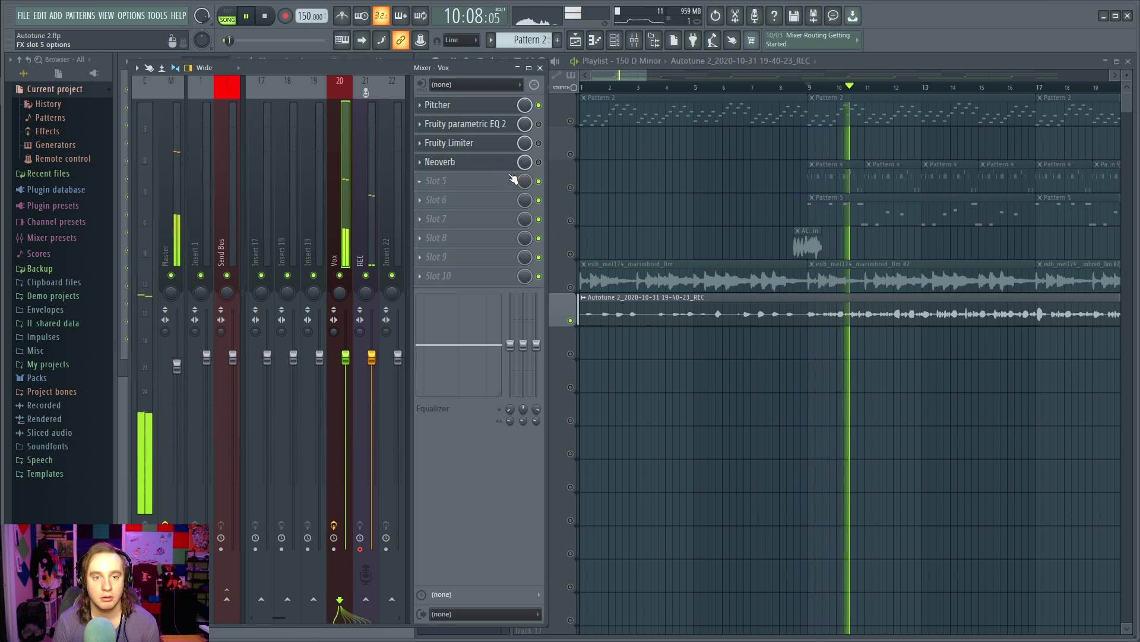
left_click(539, 125)
left_click(539, 143)
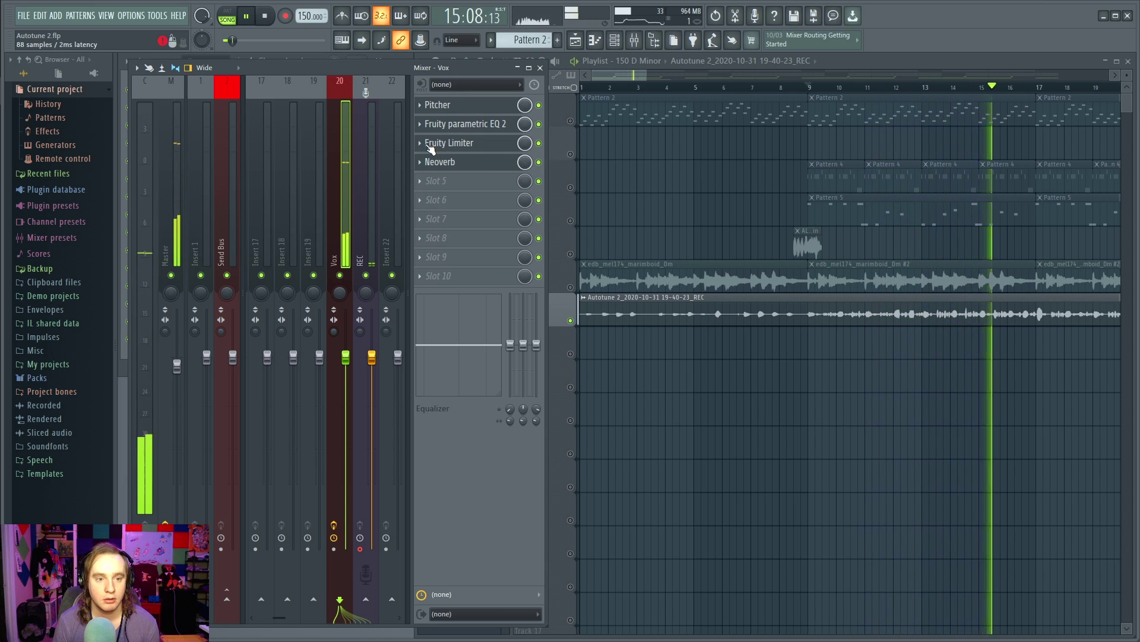
key("space")
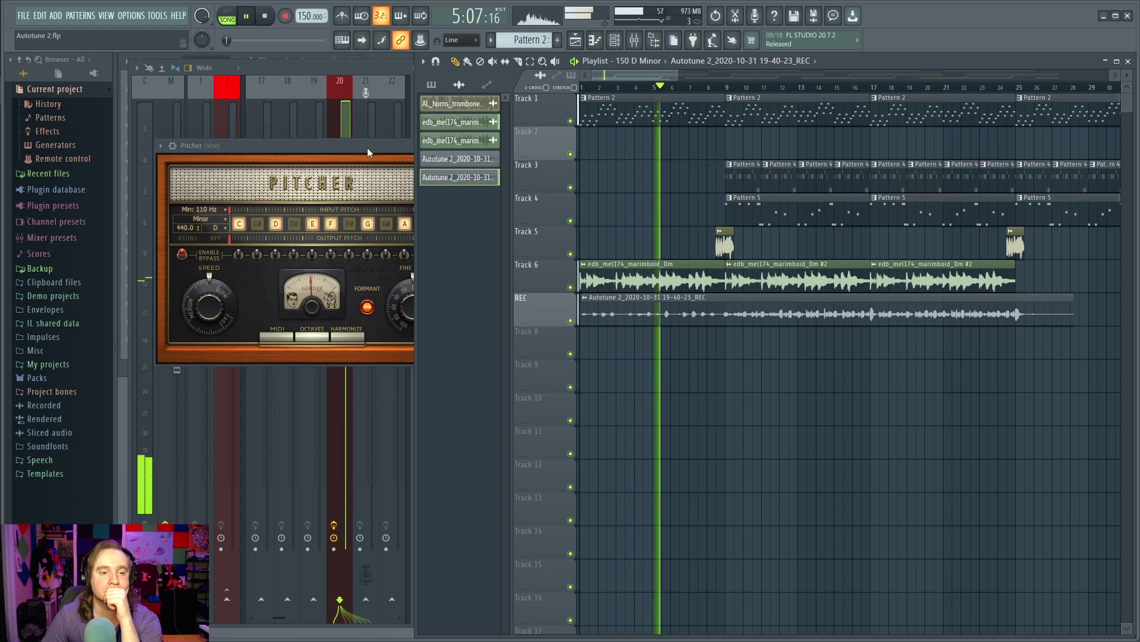
While the full arrangement plays, try Pitcher correction speeds of 30, 19 and 79 with Gender at -24
left_click(208, 313)
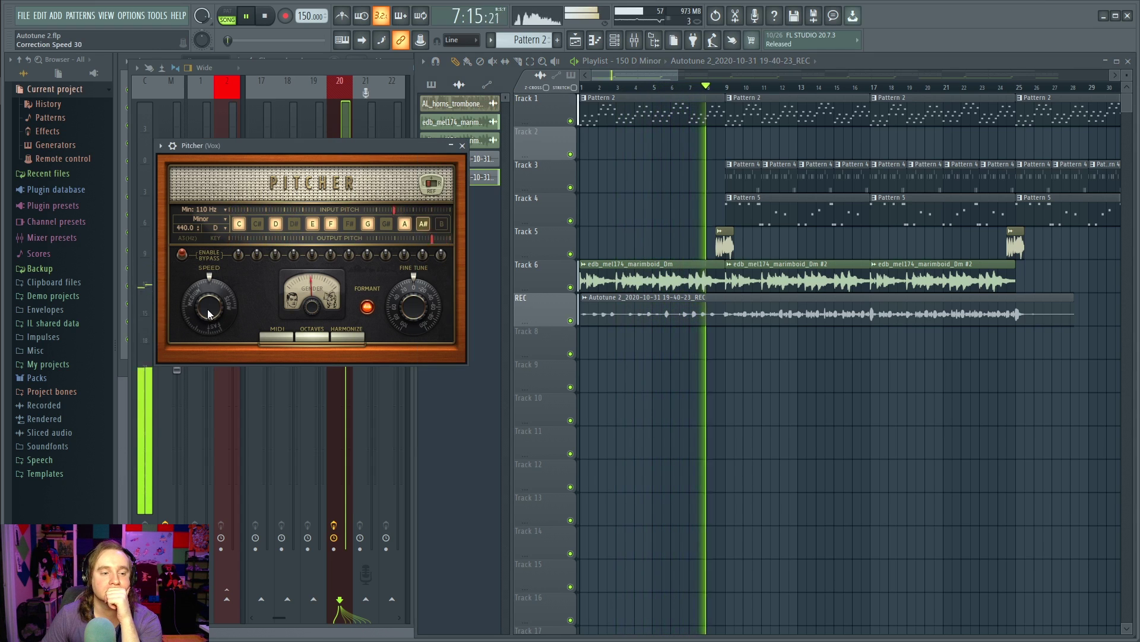
left_click_drag(215, 303, 215, 306)
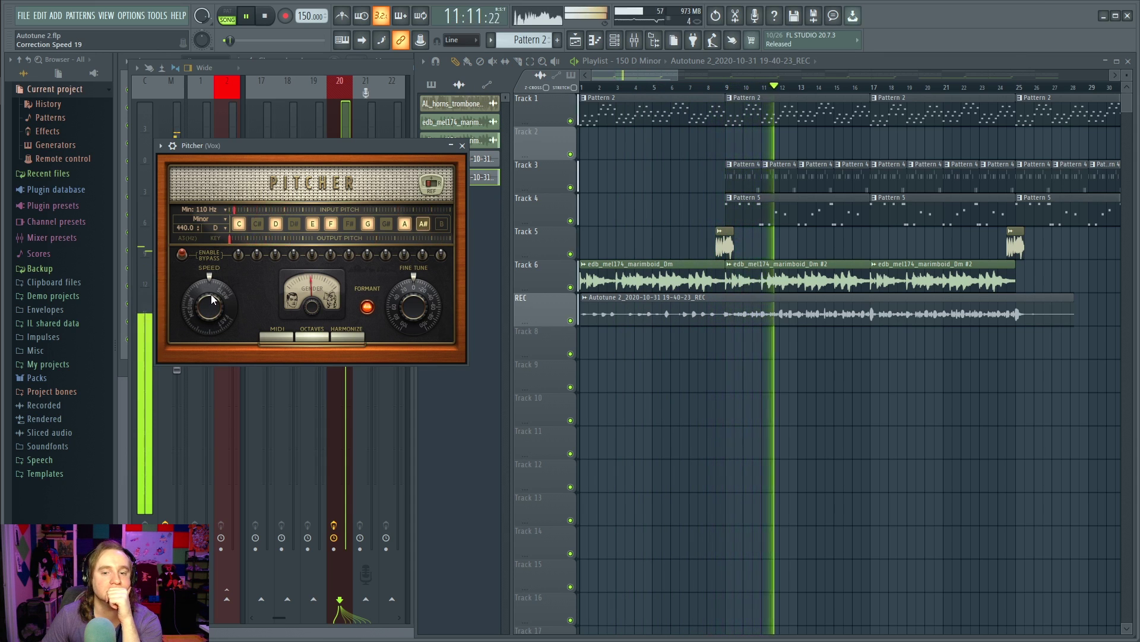
left_click_drag(312, 307, 312, 324)
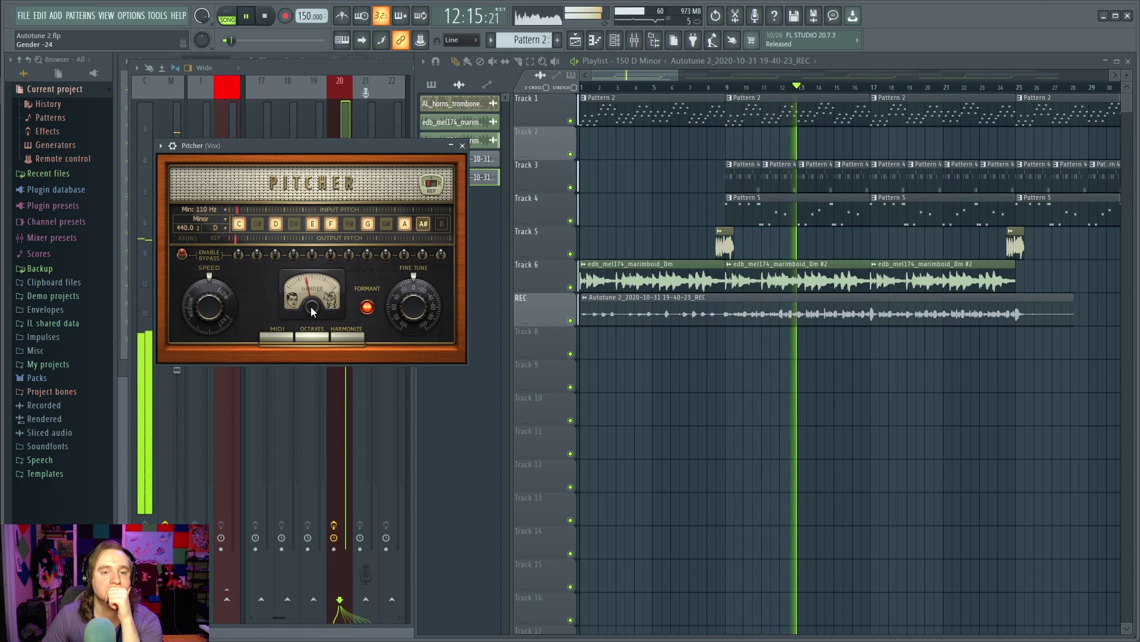
left_click_drag(206, 310, 205, 275)
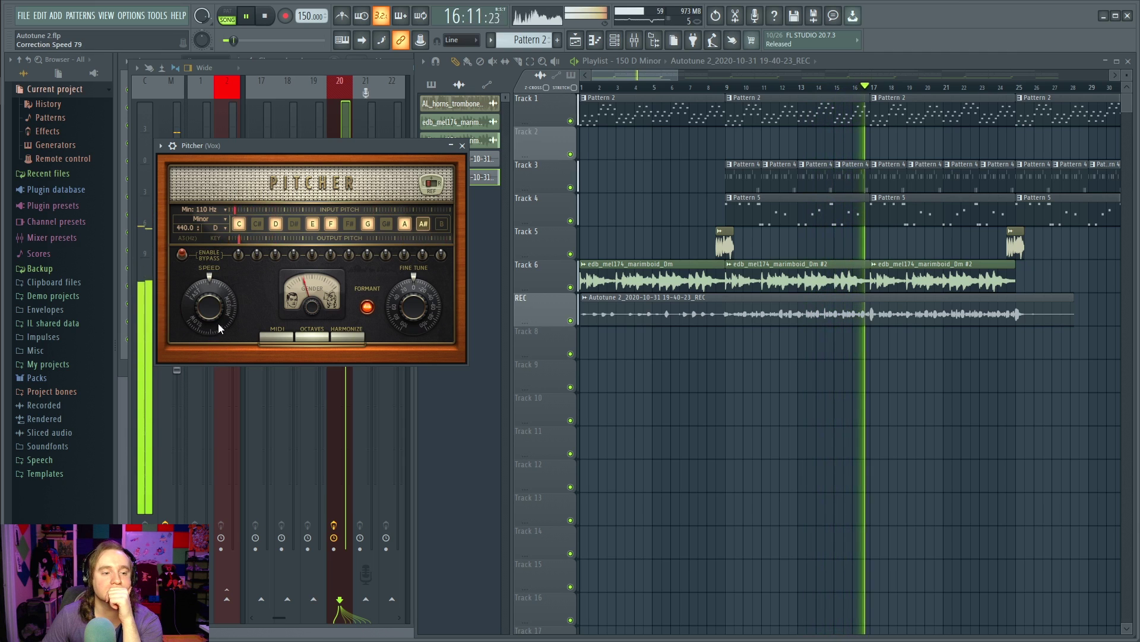
Try Pitcher with a minimum input frequency of 80 Hz and a correction speed of 96
left_click(200, 212)
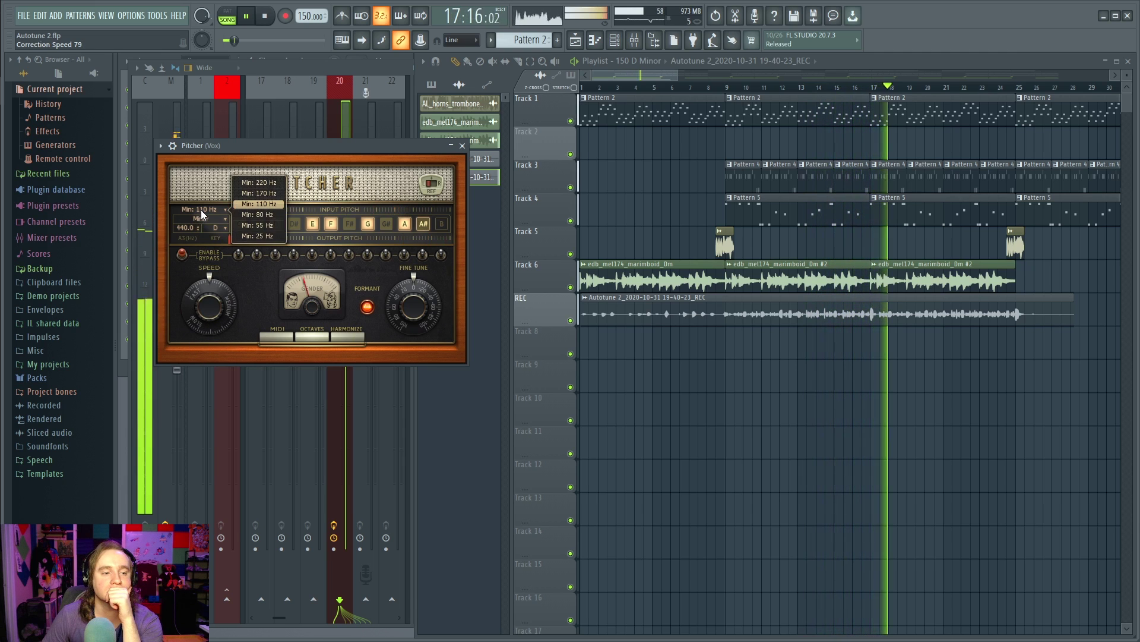
left_click(248, 211)
left_click_drag(205, 316, 217, 336)
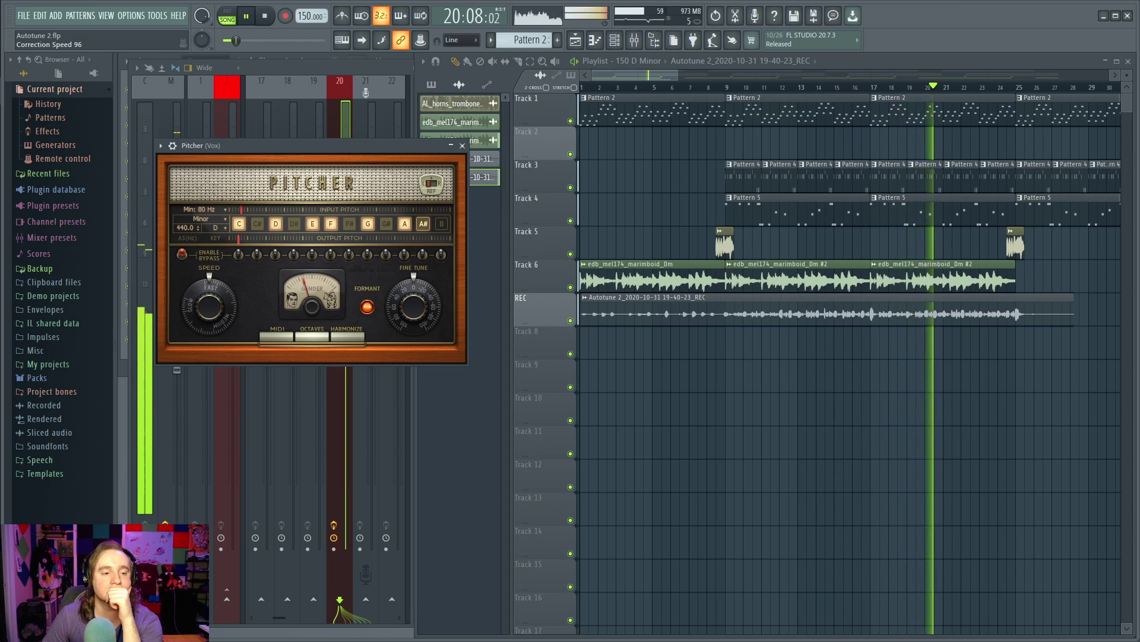
Audition Pitcher's minimum input frequency at 220 Hz, 170 Hz, 110 Hz and 25 Hz on the playing vocal
left_click(196, 210)
left_click(225, 211)
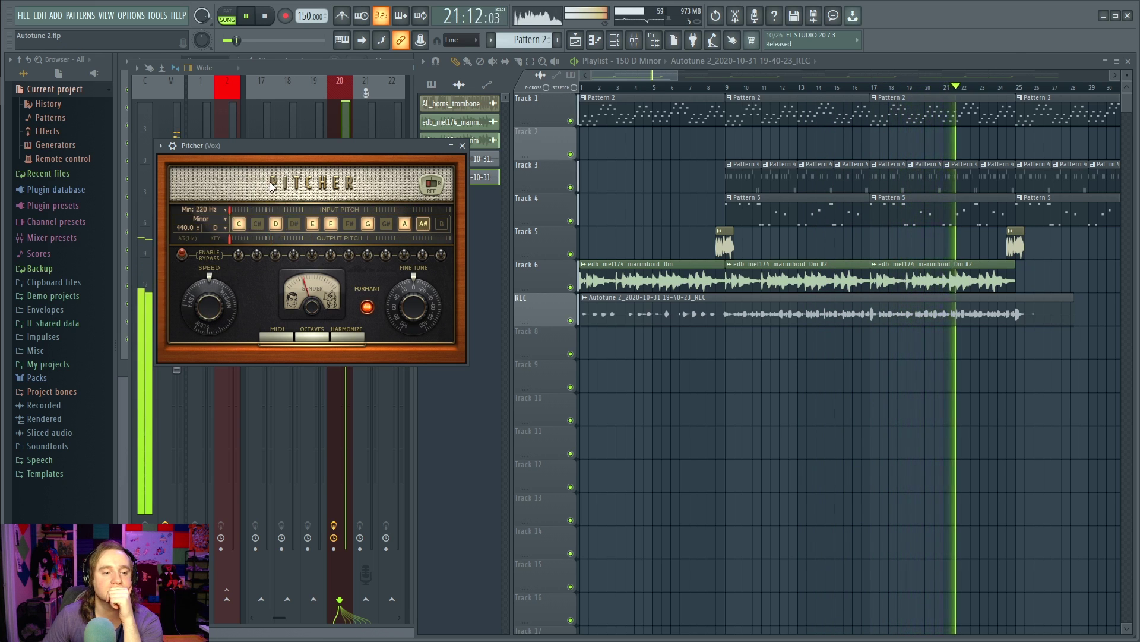
left_click(205, 208)
left_click(256, 182)
left_click(203, 210)
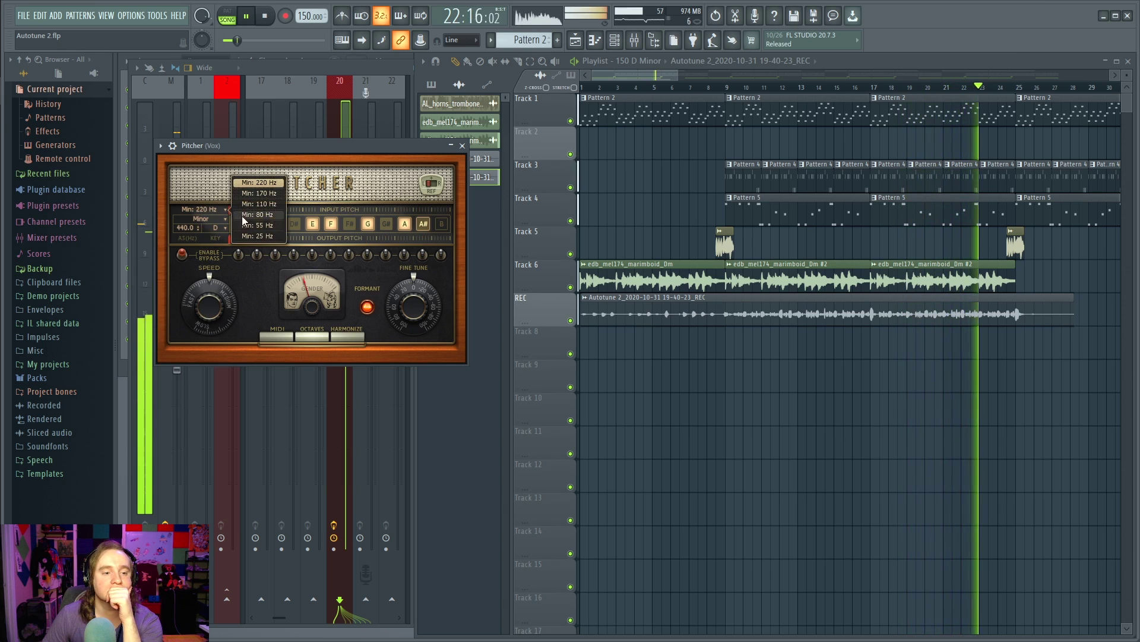
left_click(255, 194)
left_click(227, 208)
left_click(253, 203)
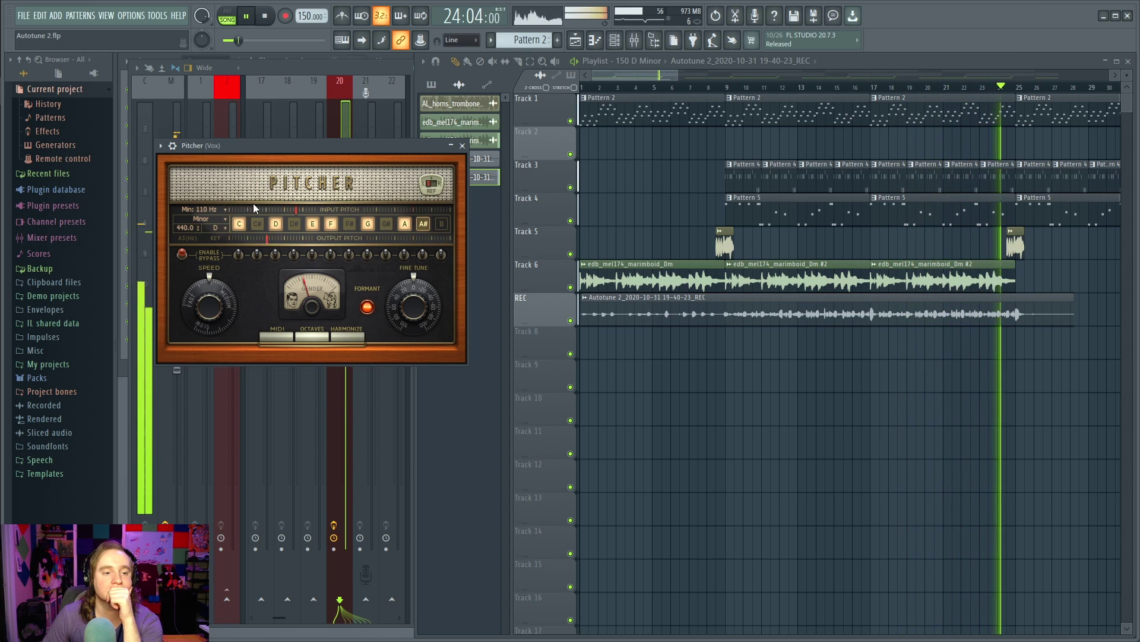
left_click(202, 208)
left_click(241, 237)
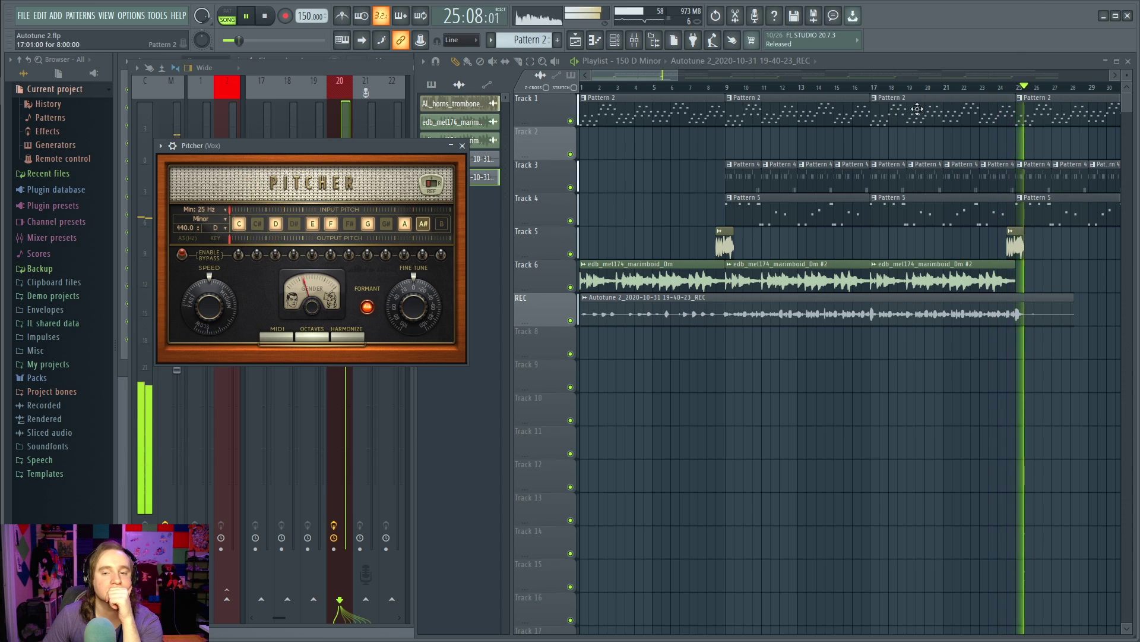
Replay the arrangement from about bar 8, try a Pitcher minimum frequency of 55 Hz, and settle on 80 Hz
left_click(715, 87)
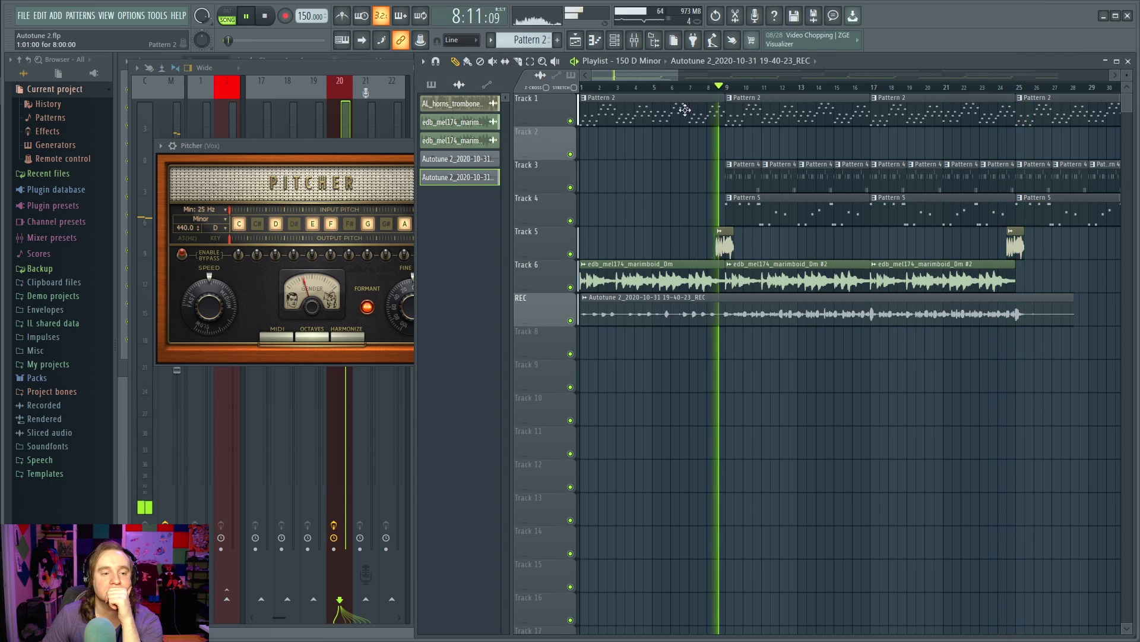
left_click(216, 207)
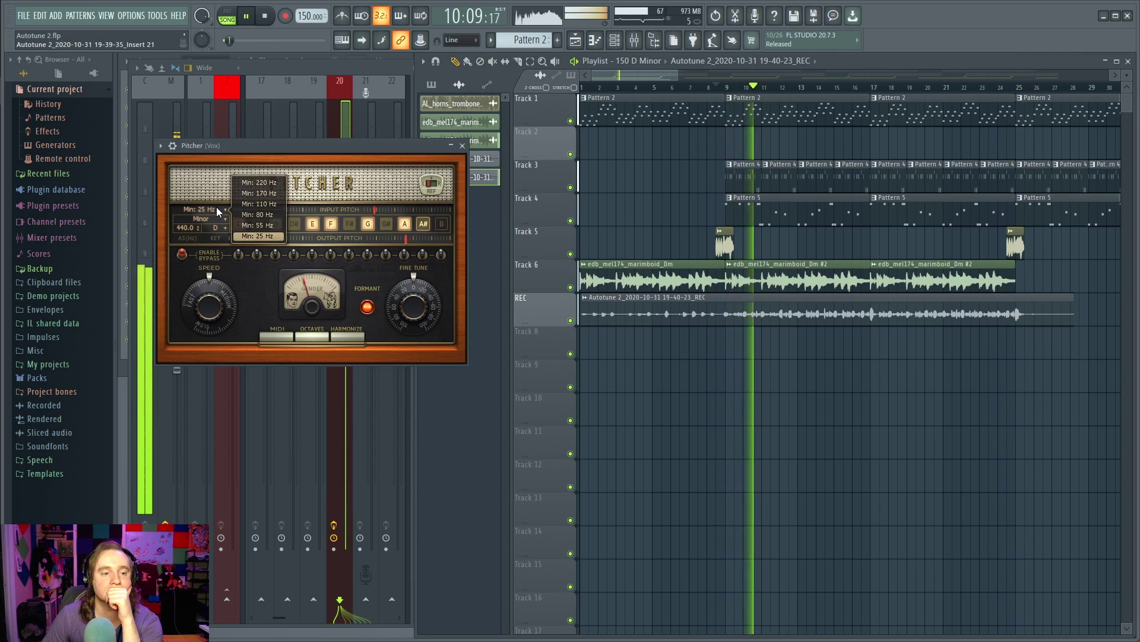
left_click(246, 223)
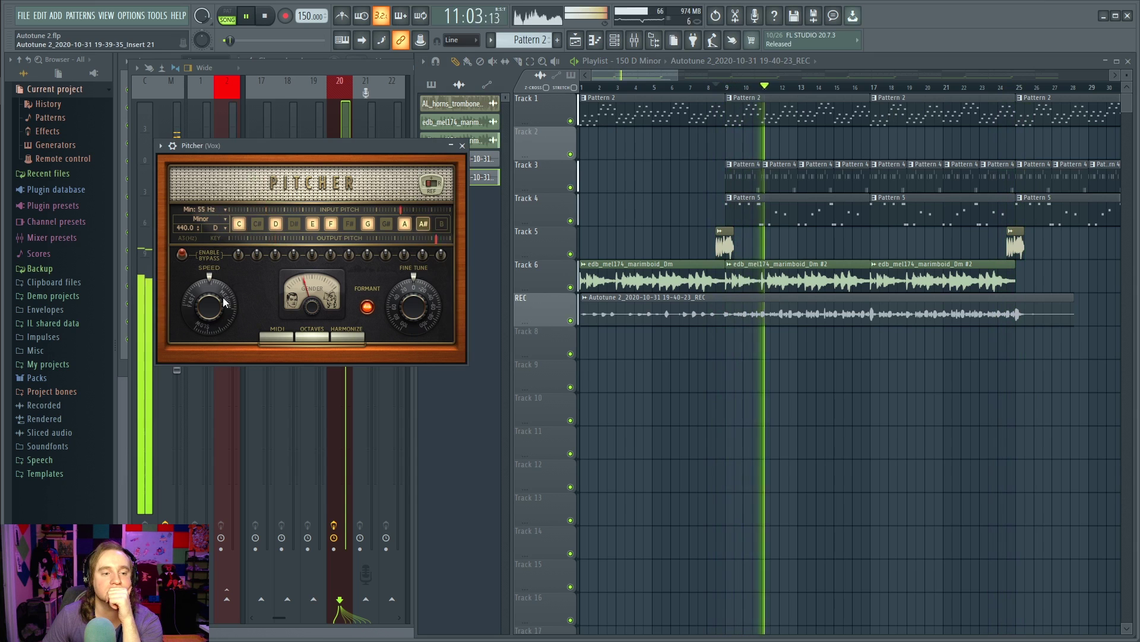
left_click(209, 208)
left_click(256, 220)
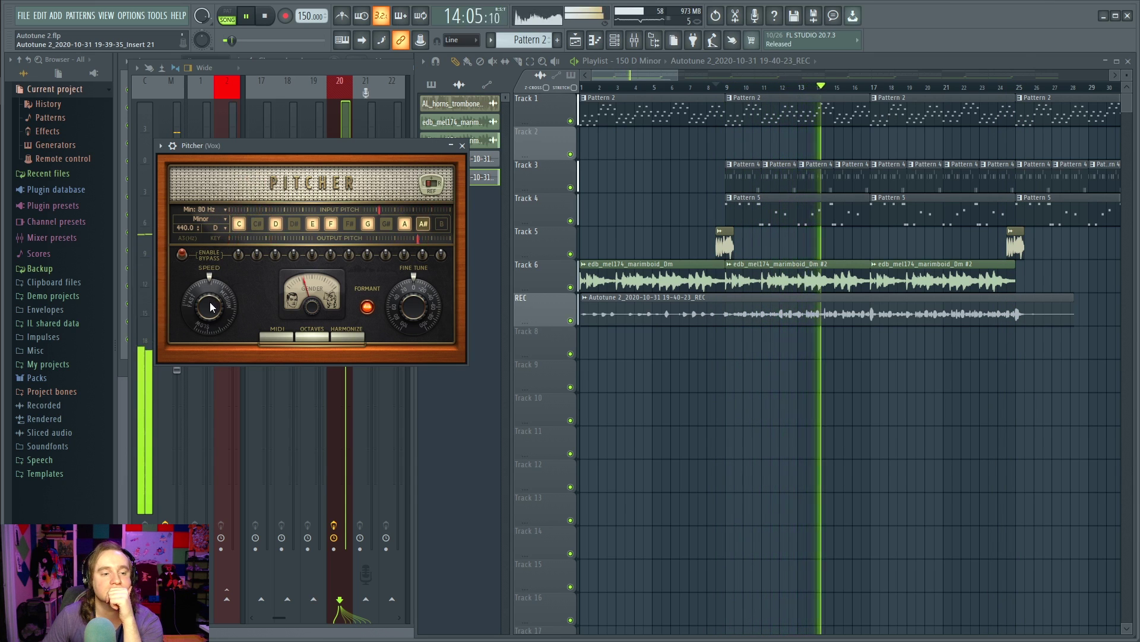
Readjust Pitcher's correction speed and set its Gender to -16
left_click_drag(211, 304, 209, 324)
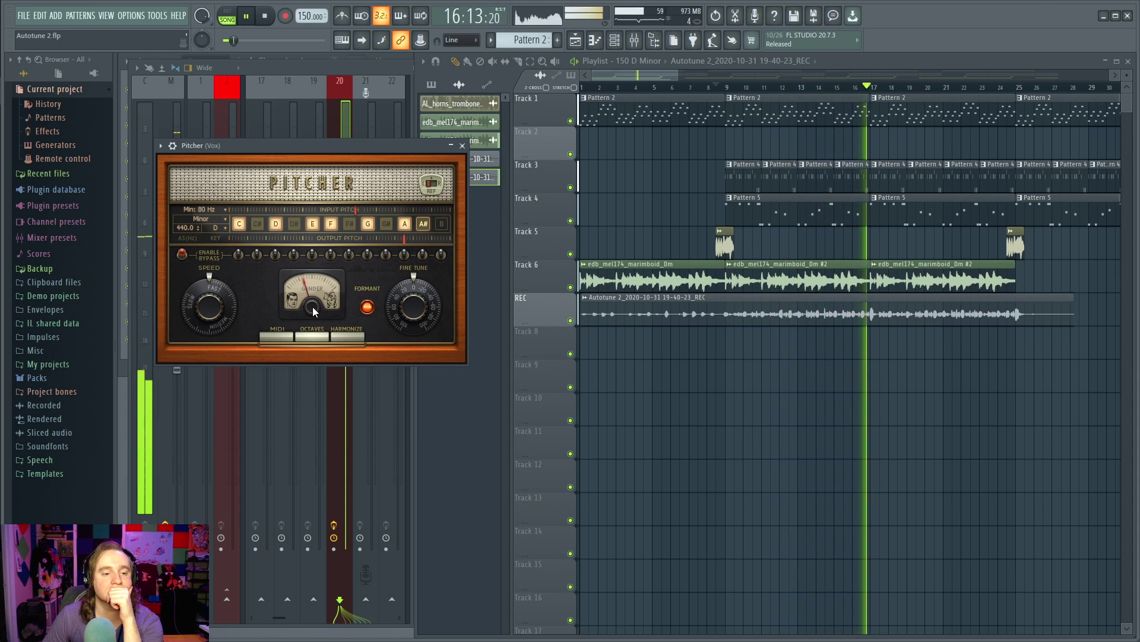
left_click_drag(313, 306, 310, 327)
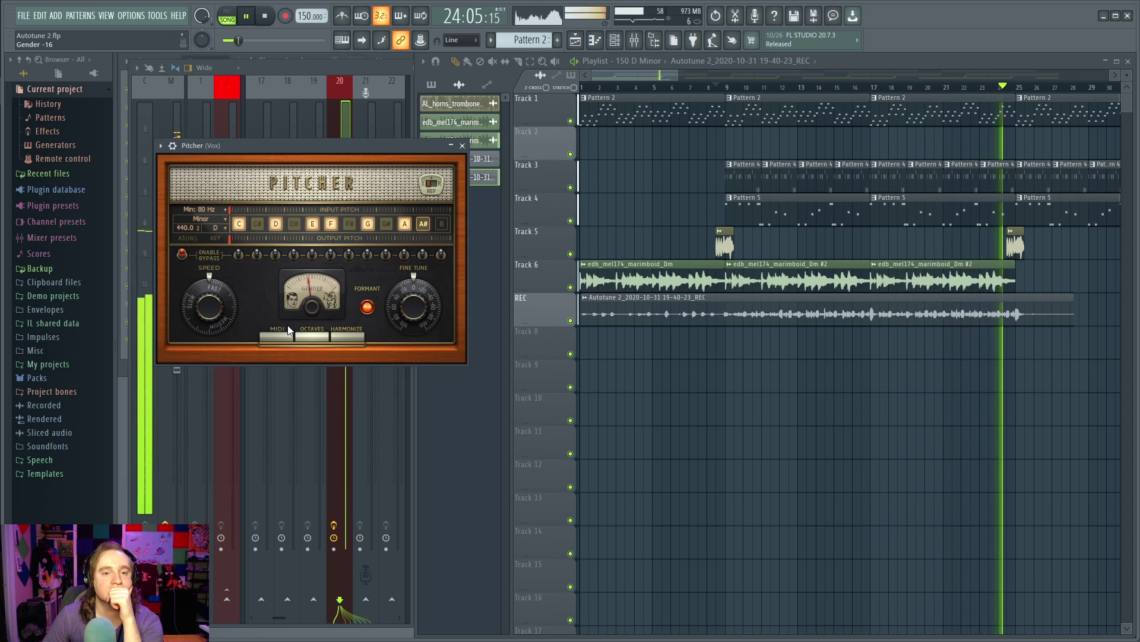
Play the song from bar 1, solo the REC playlist track to hear the vocal alone, and bring the other tracks back
left_click(581, 87)
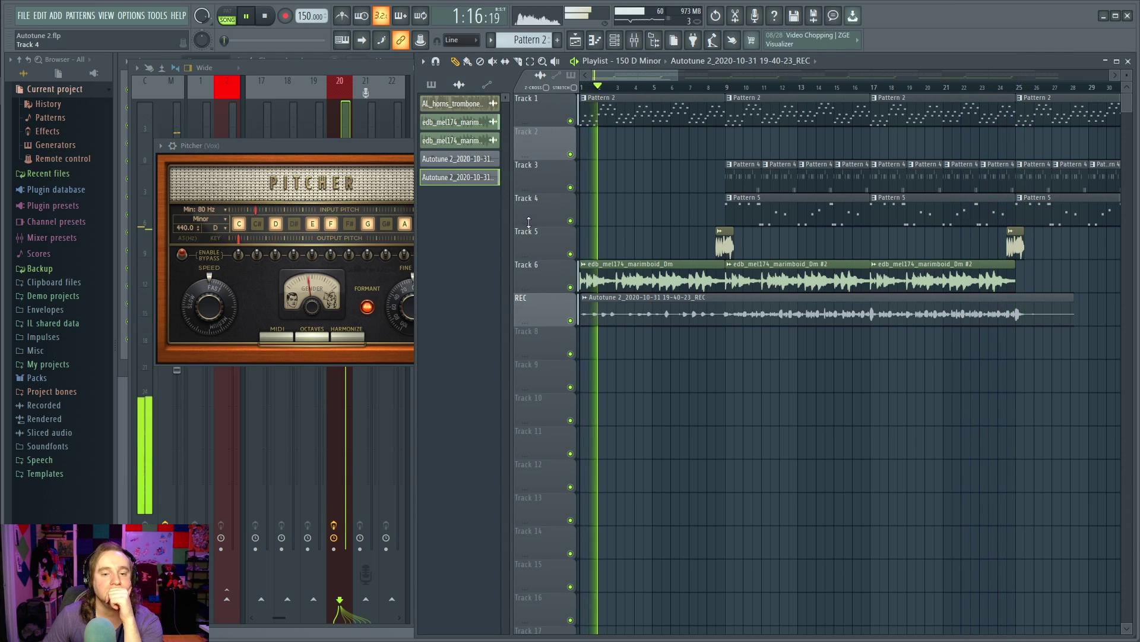
right_click(570, 321)
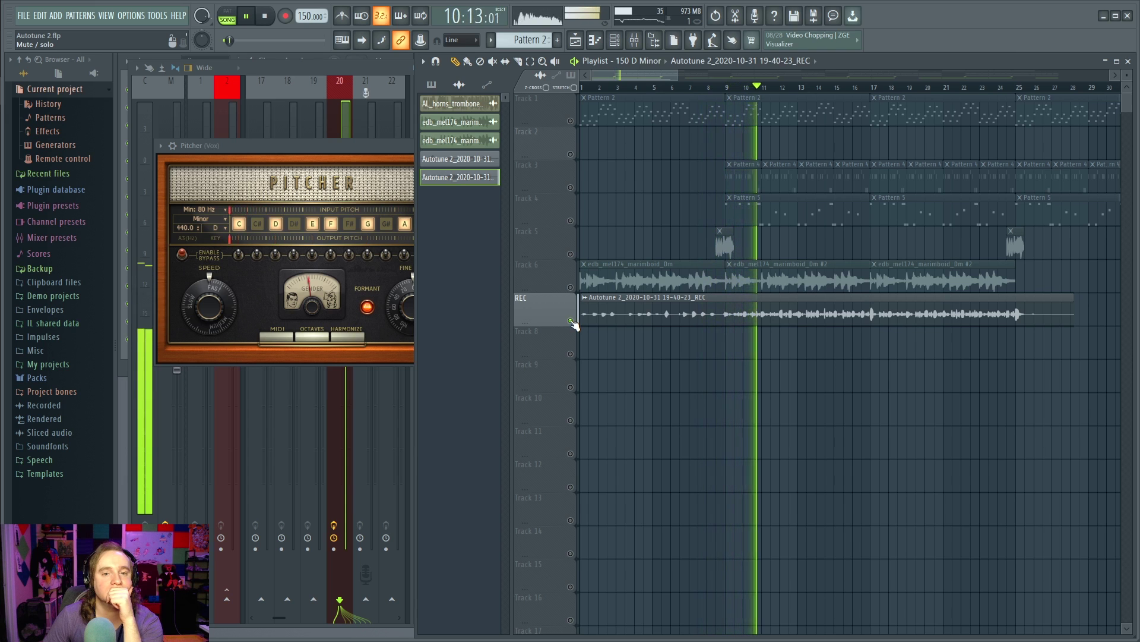
right_click(571, 322)
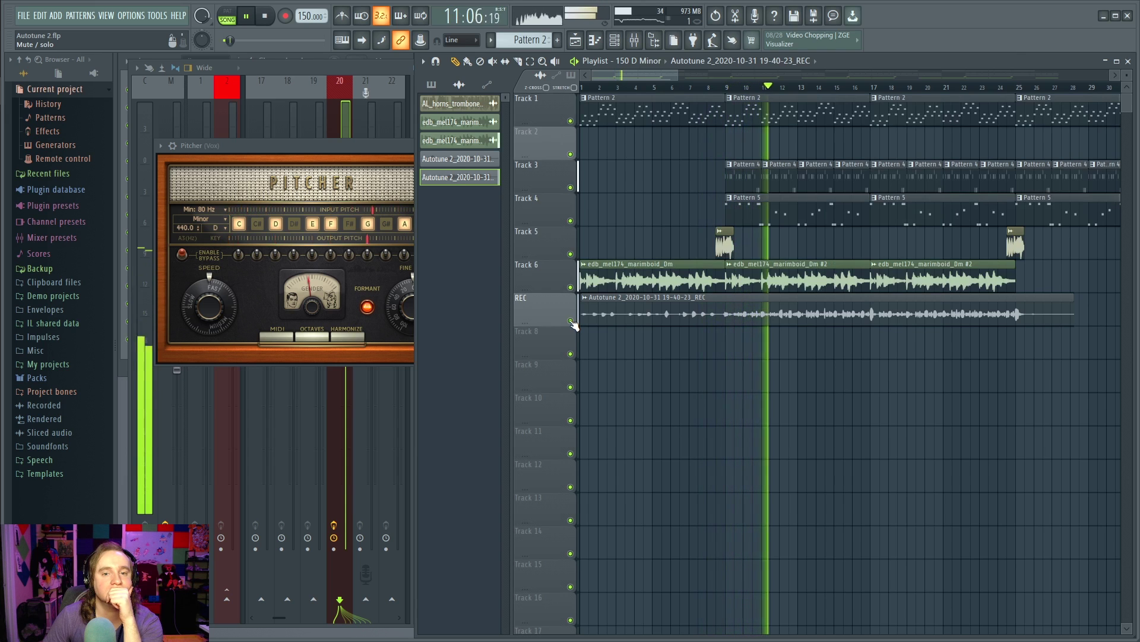
Replay from the beginning and compare the vocal with all Vox effect slots bypassed and active, leaving them enabled
left_click(587, 88)
left_click(334, 235)
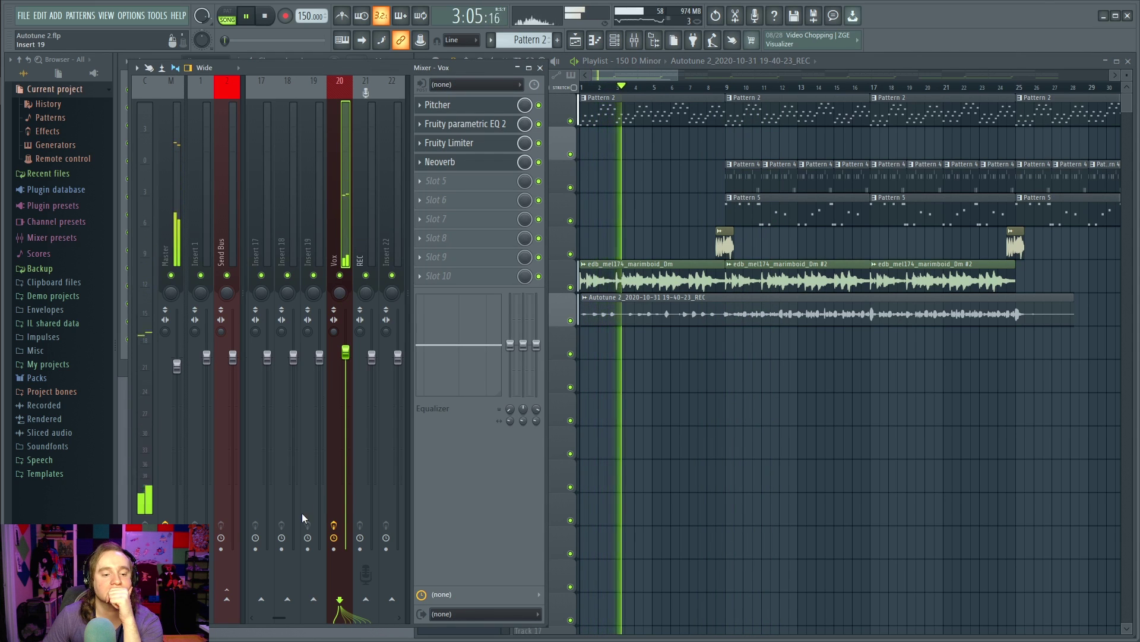
left_click(334, 525)
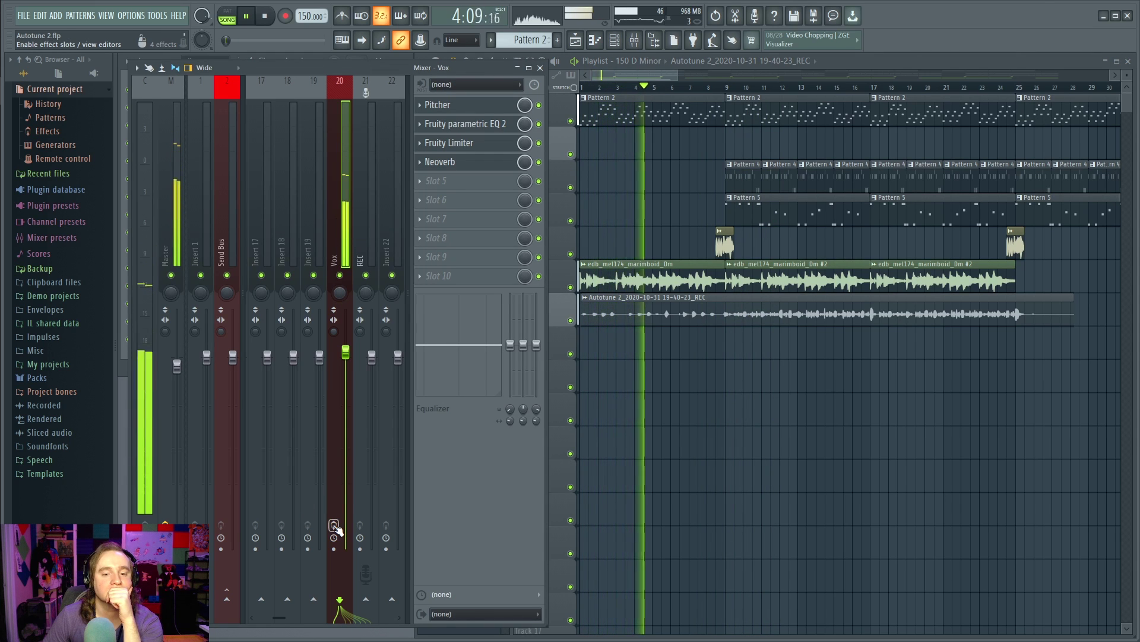
left_click(334, 525)
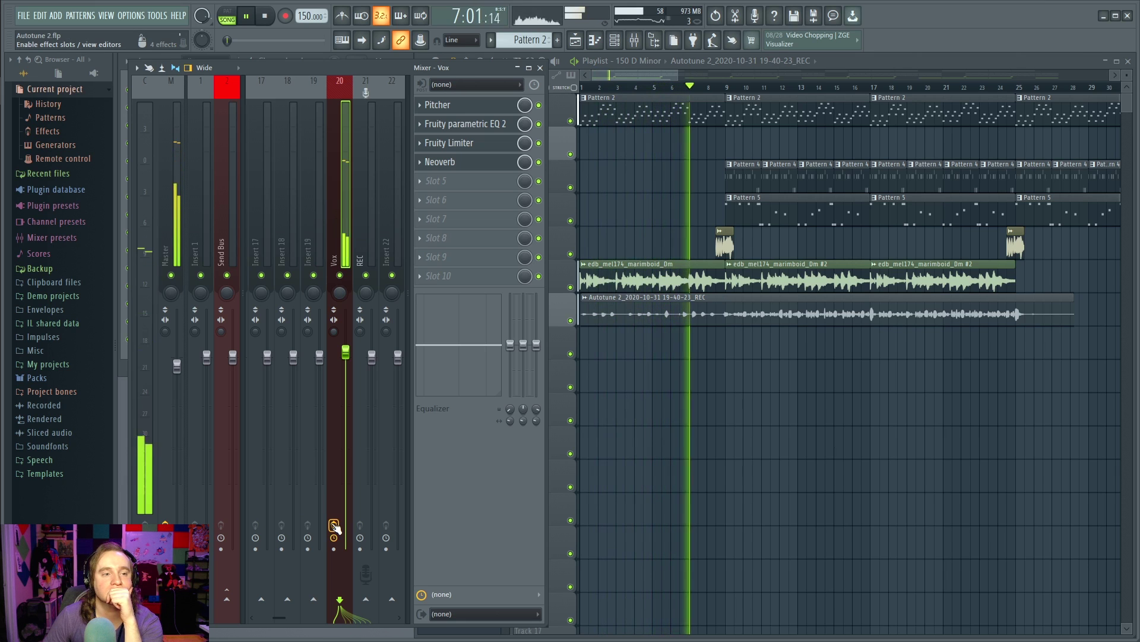
left_click(334, 525)
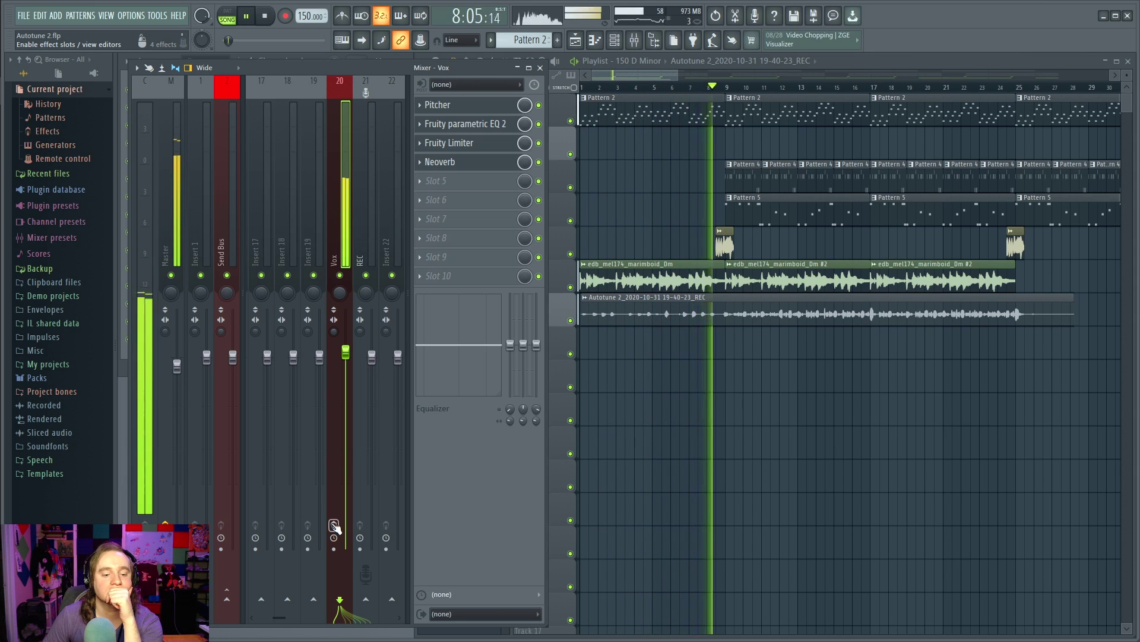
left_click(333, 525)
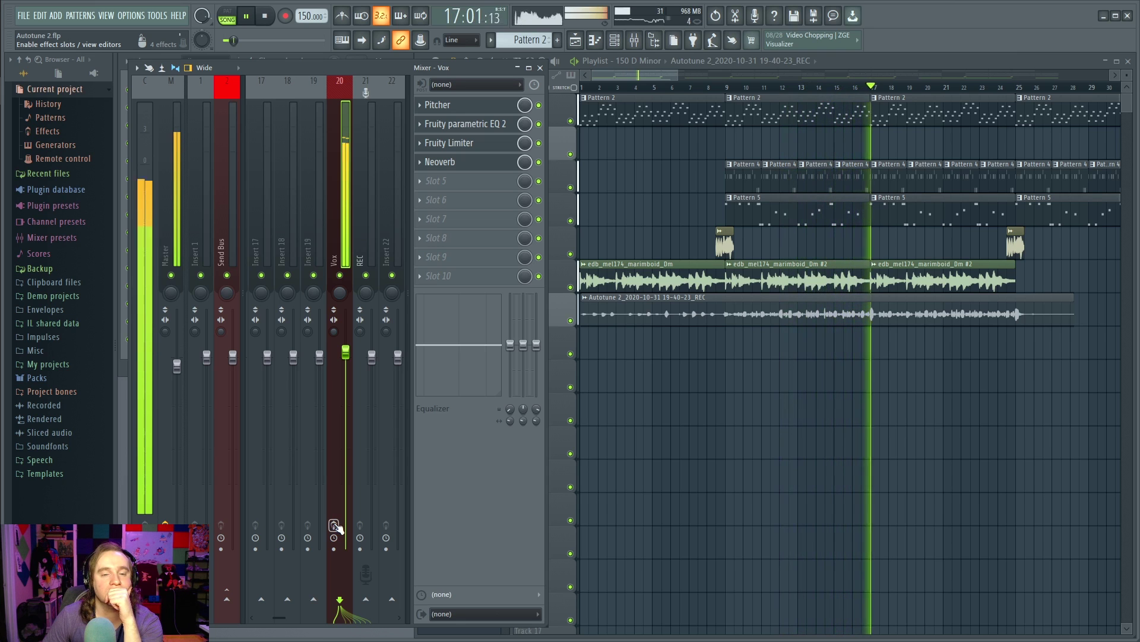
left_click(335, 526)
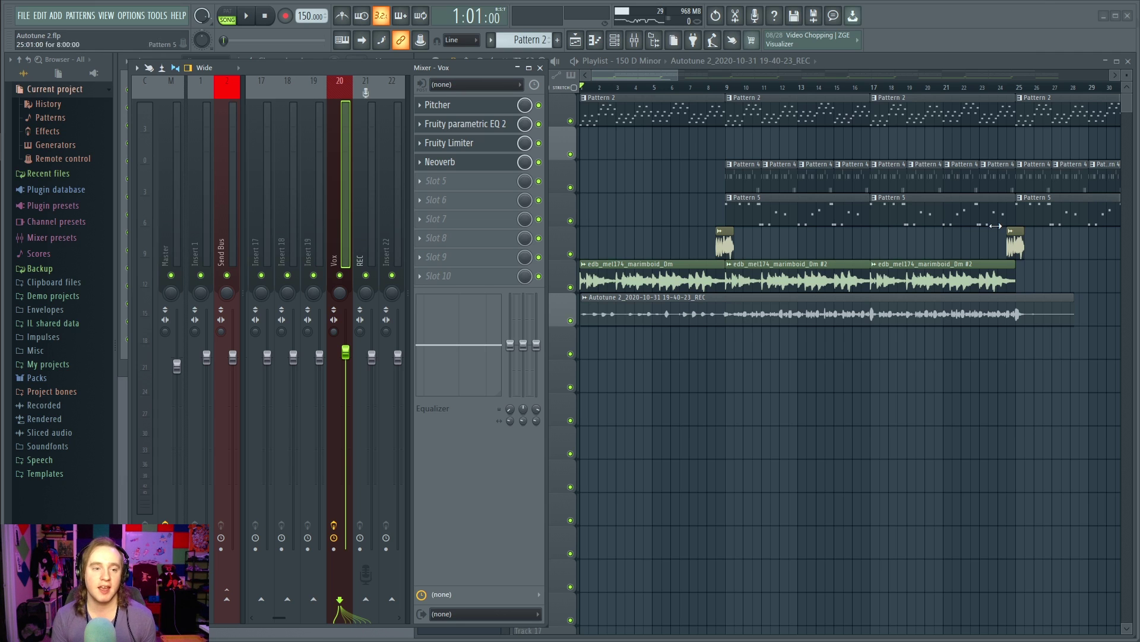
Add Newtone to slot 5 of the Vox mixer track
left_click(423, 183)
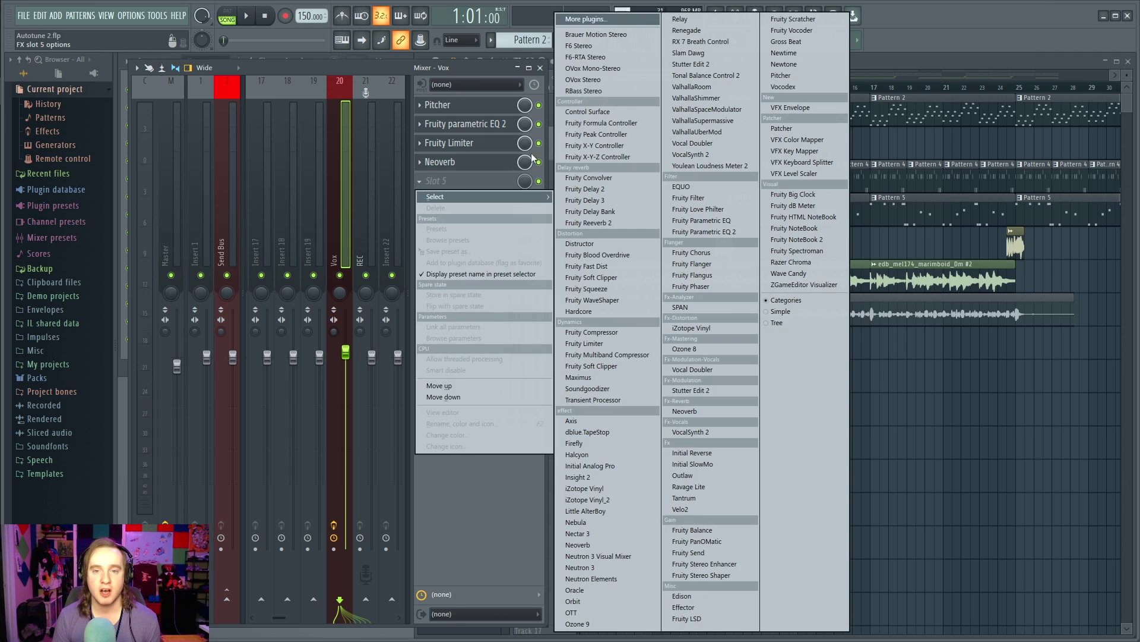
left_click(784, 65)
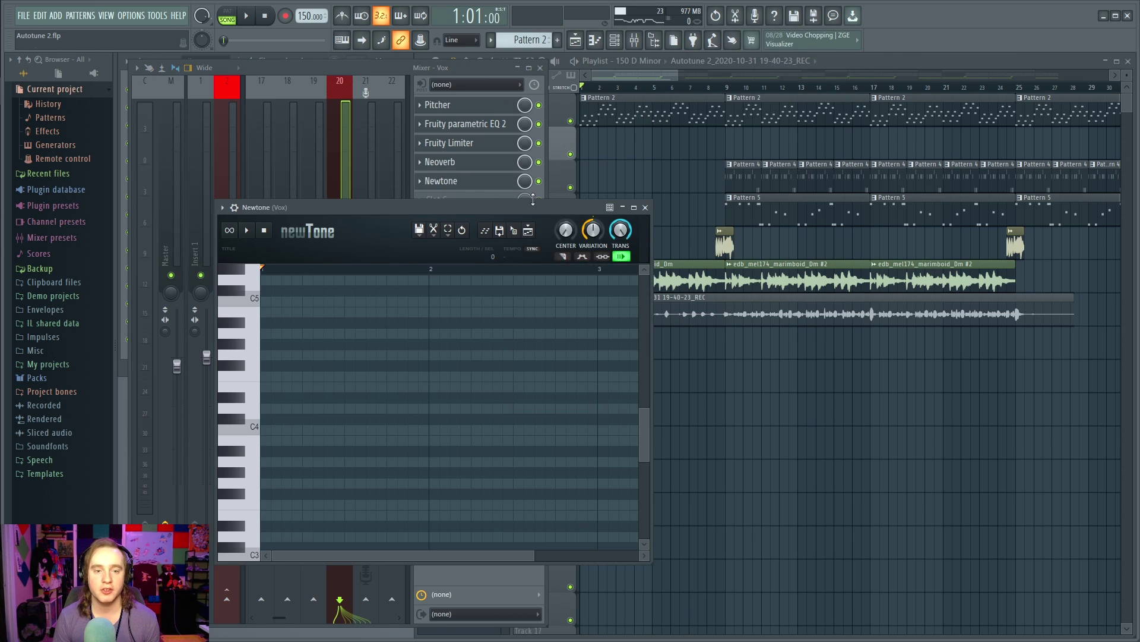
left_click_drag(534, 205, 730, 105)
Open the recorded vocal clip's channel settings and load its audio into Newtone
double_click(944, 312)
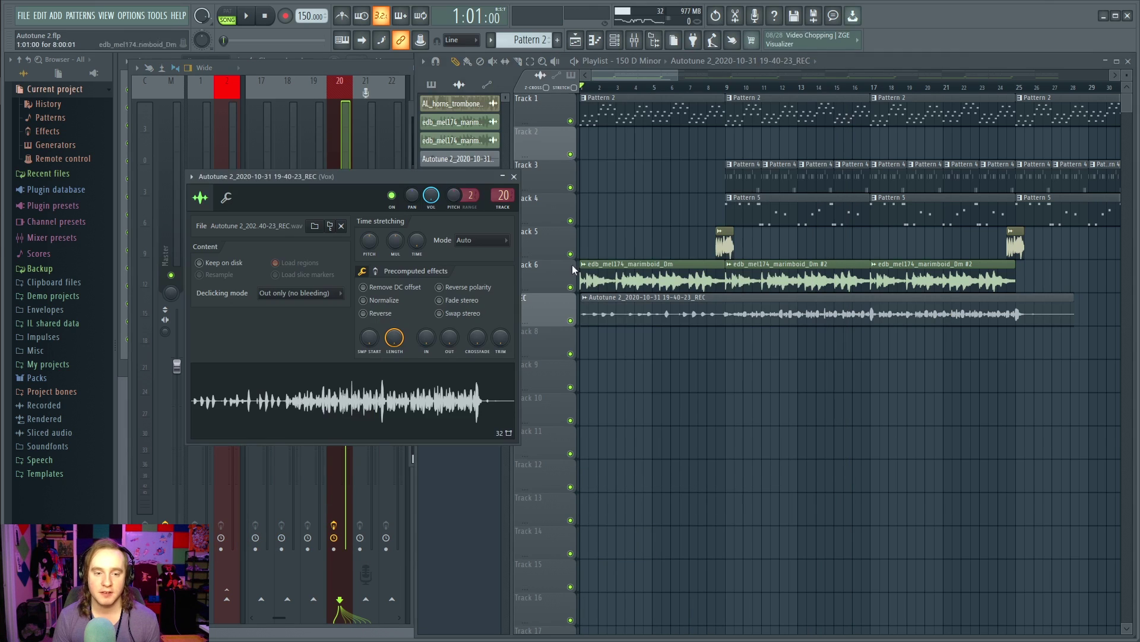
left_click_drag(408, 180, 976, 151)
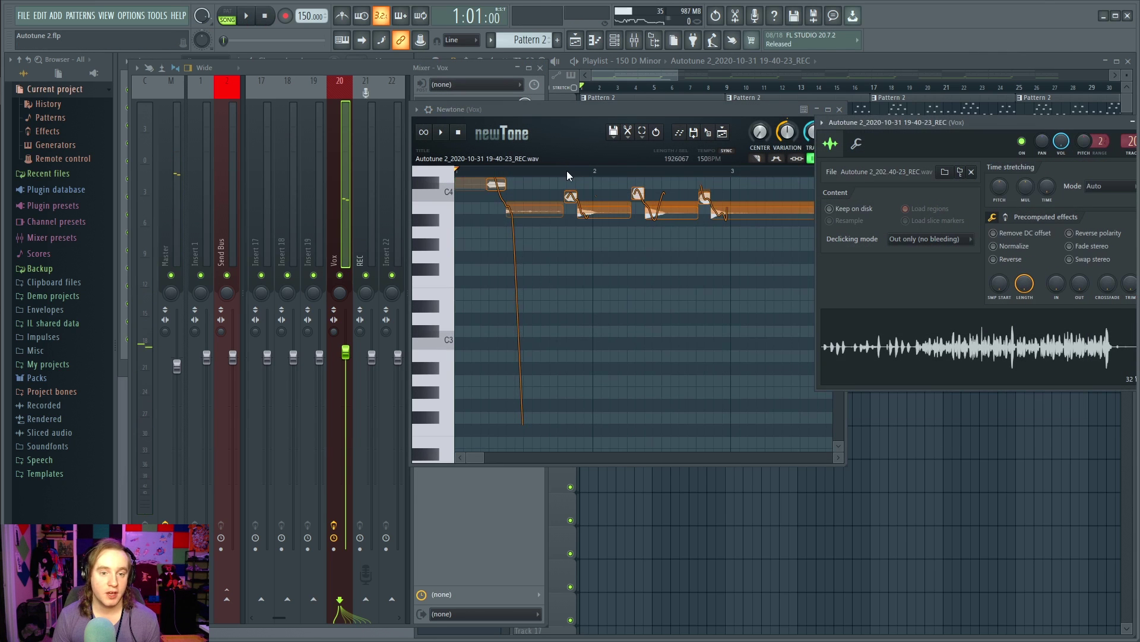
scroll(569, 171, "down", 3)
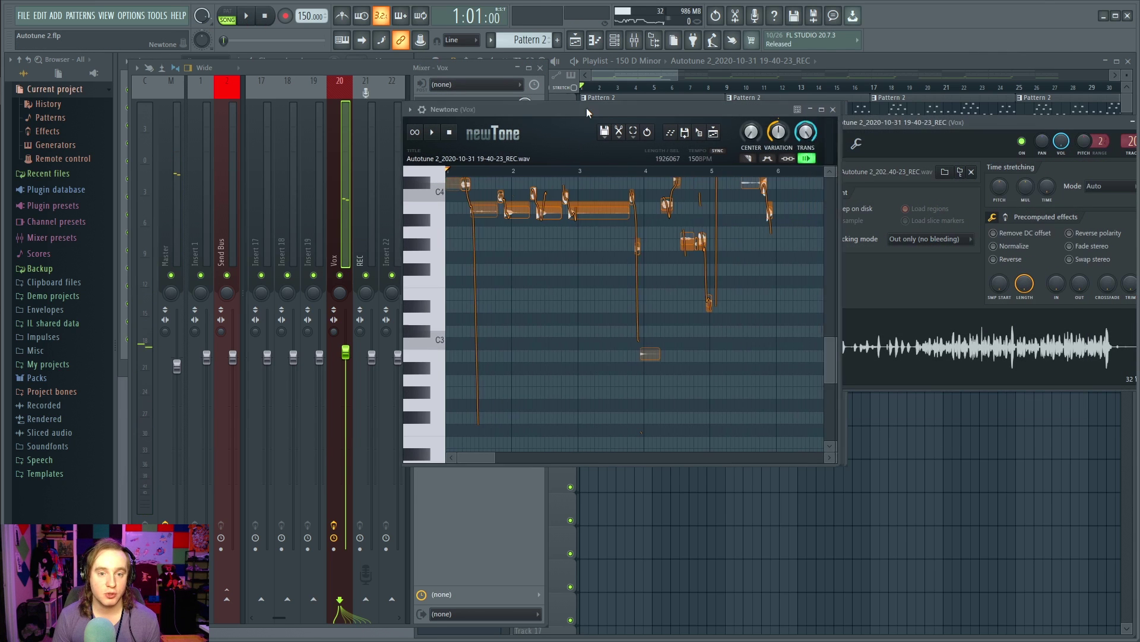
Enlarge the Newtone window and look through the vocal's detected notes up to about bar 25
left_click_drag(604, 113, 380, 99)
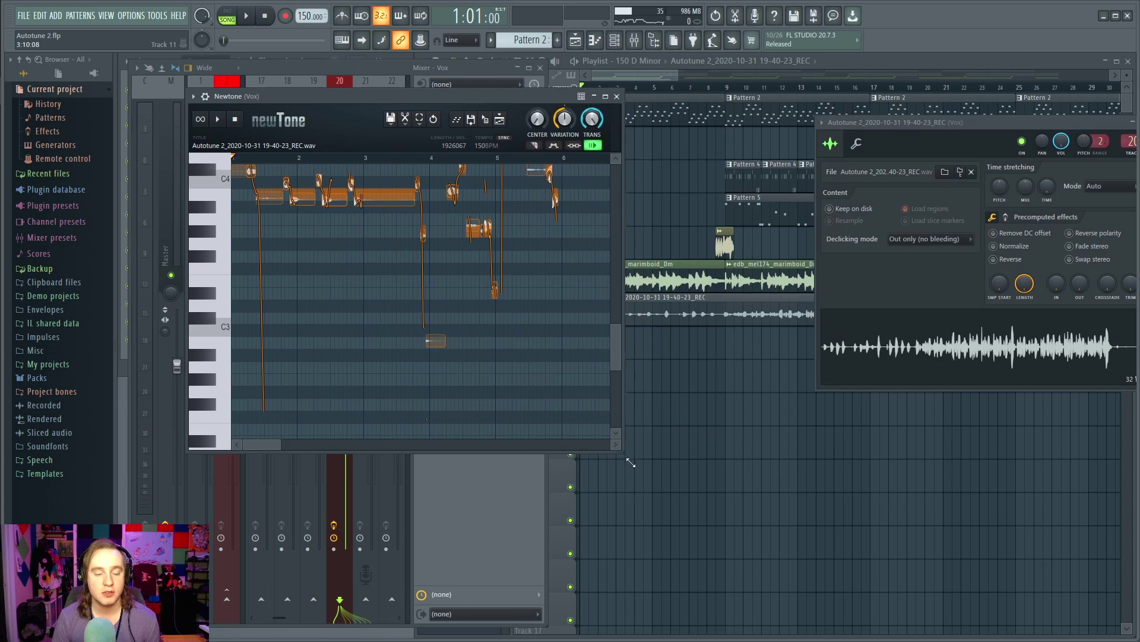
left_click_drag(631, 463, 1011, 615)
scroll(795, 459, "up", 3)
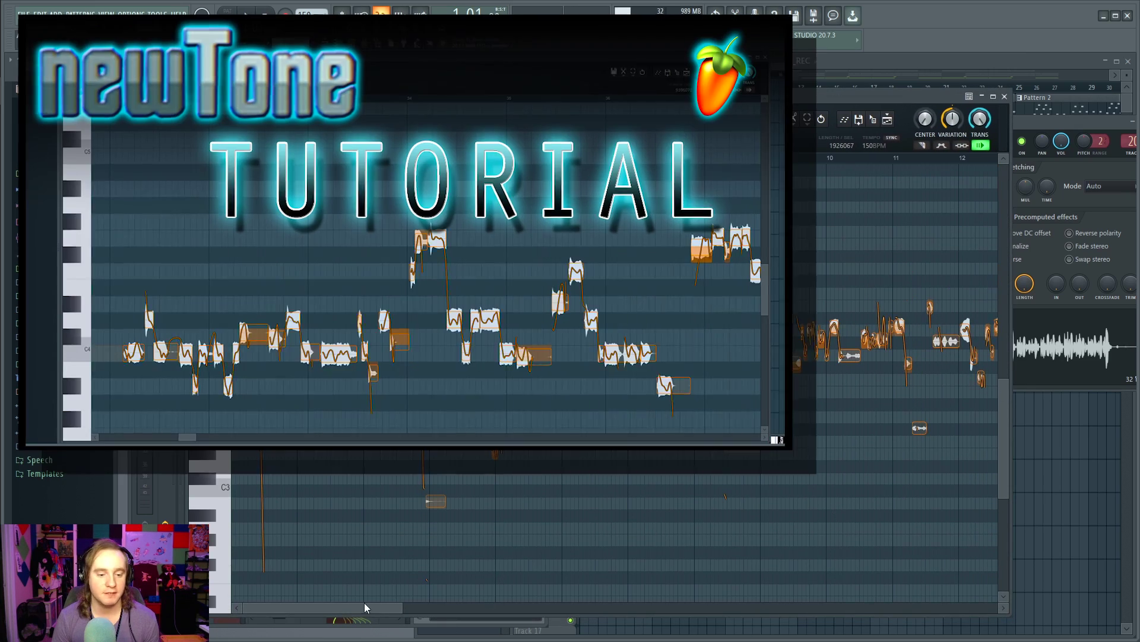
left_click_drag(365, 603, 543, 602)
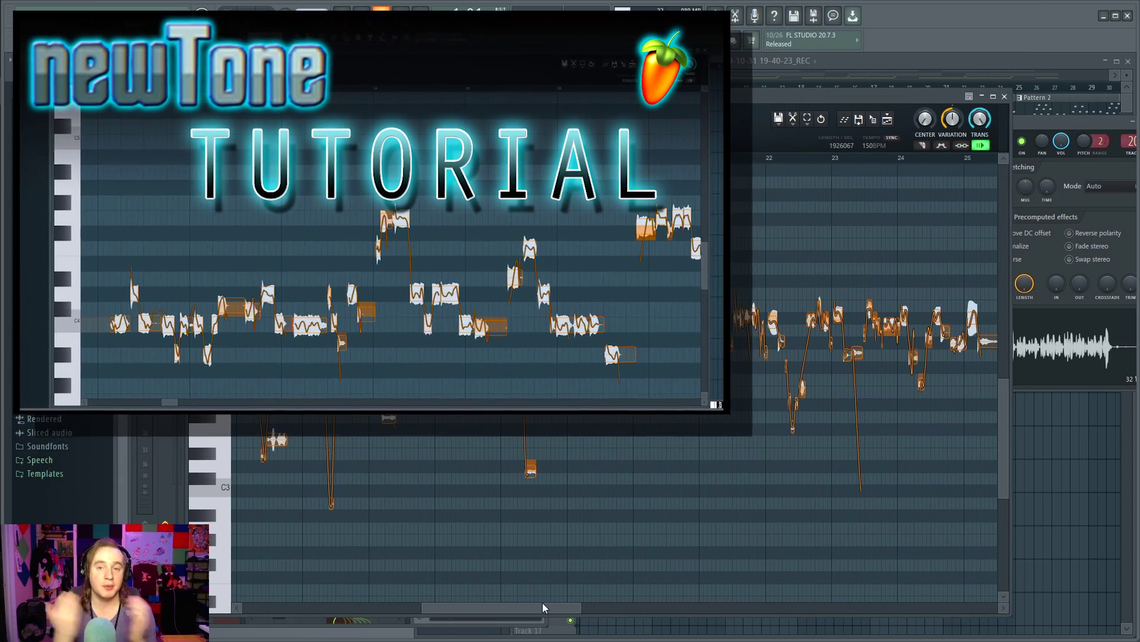